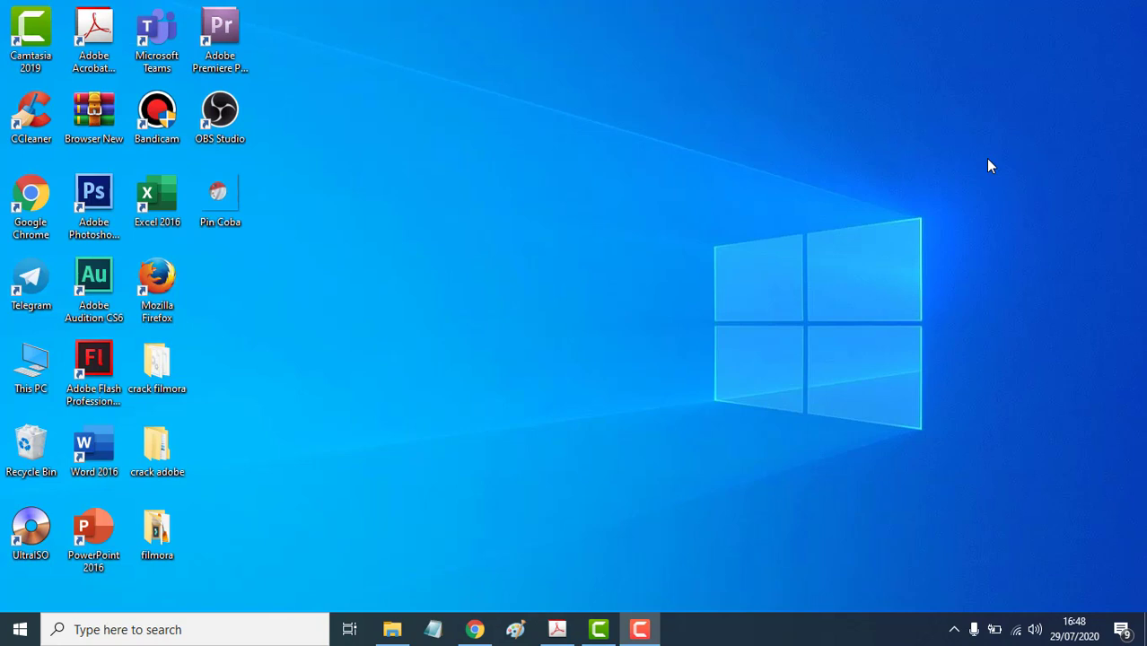
- Refresh the Windows desktop five times from its right-click menu
right_click(875, 181)
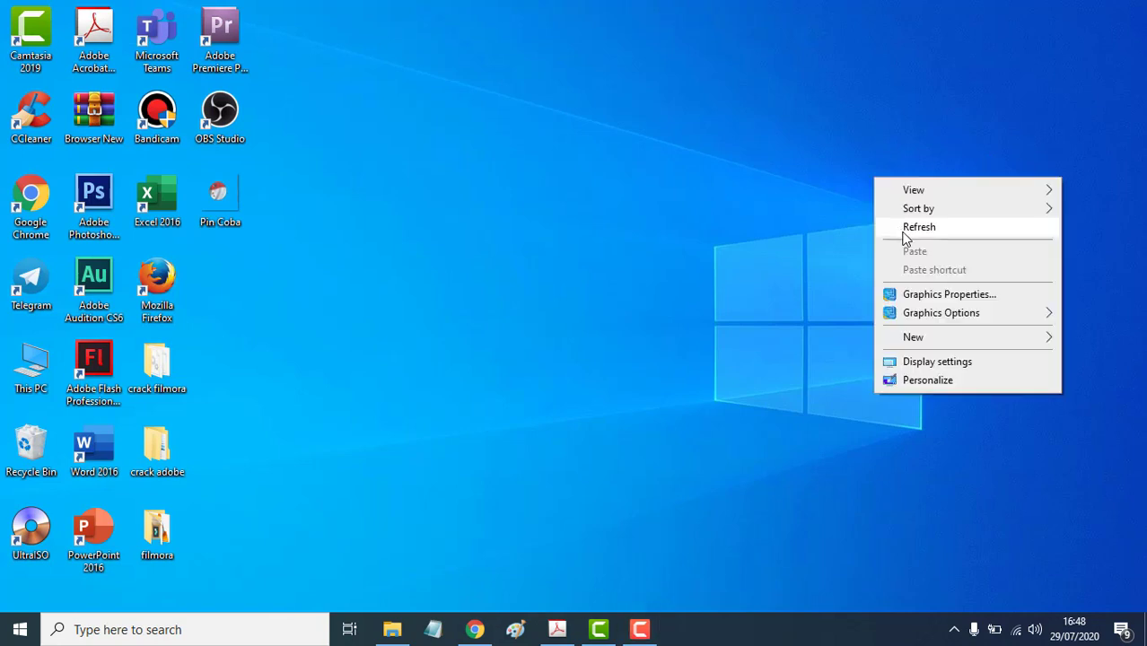
left_click(906, 226)
right_click(689, 207)
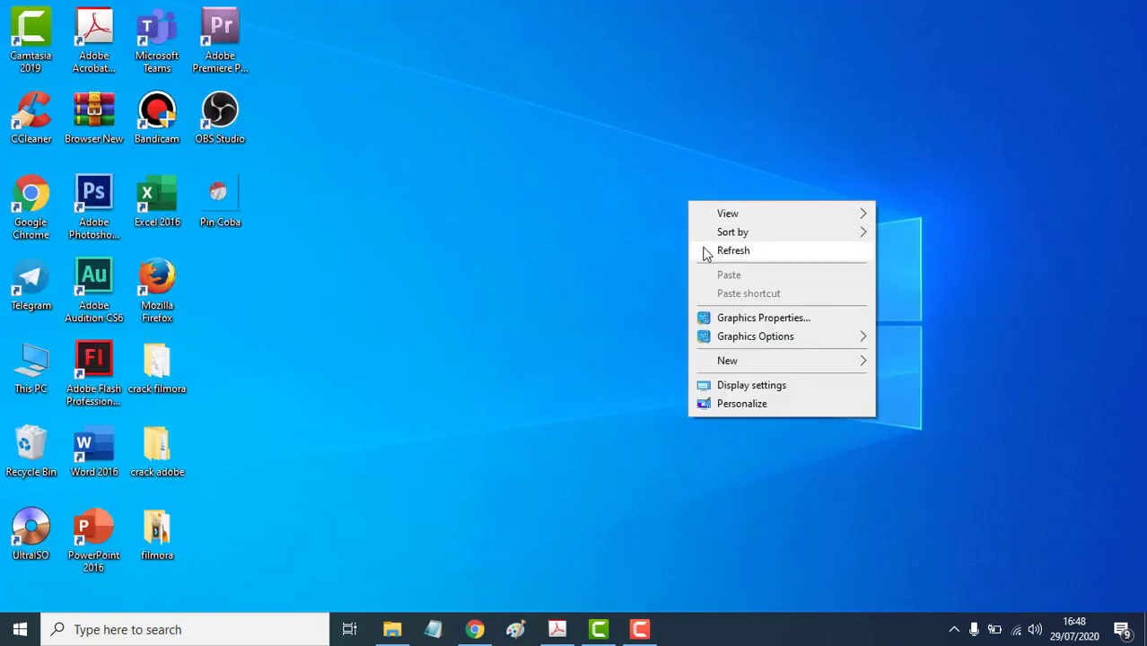
left_click(704, 250)
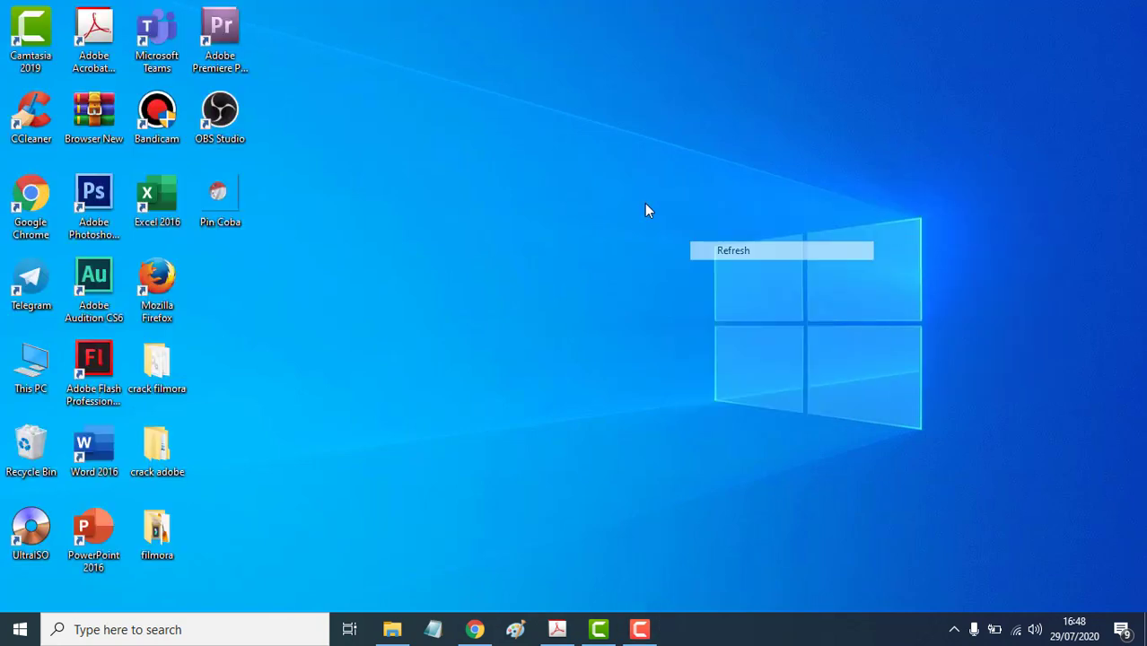
right_click(680, 249)
left_click(682, 242)
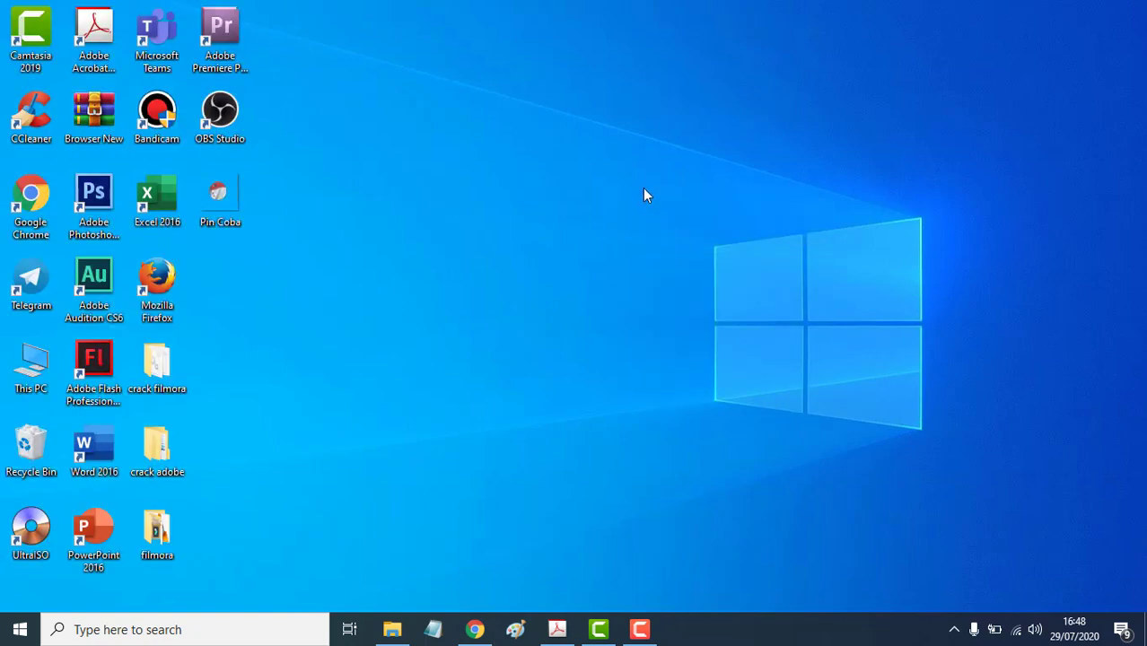
right_click(644, 192)
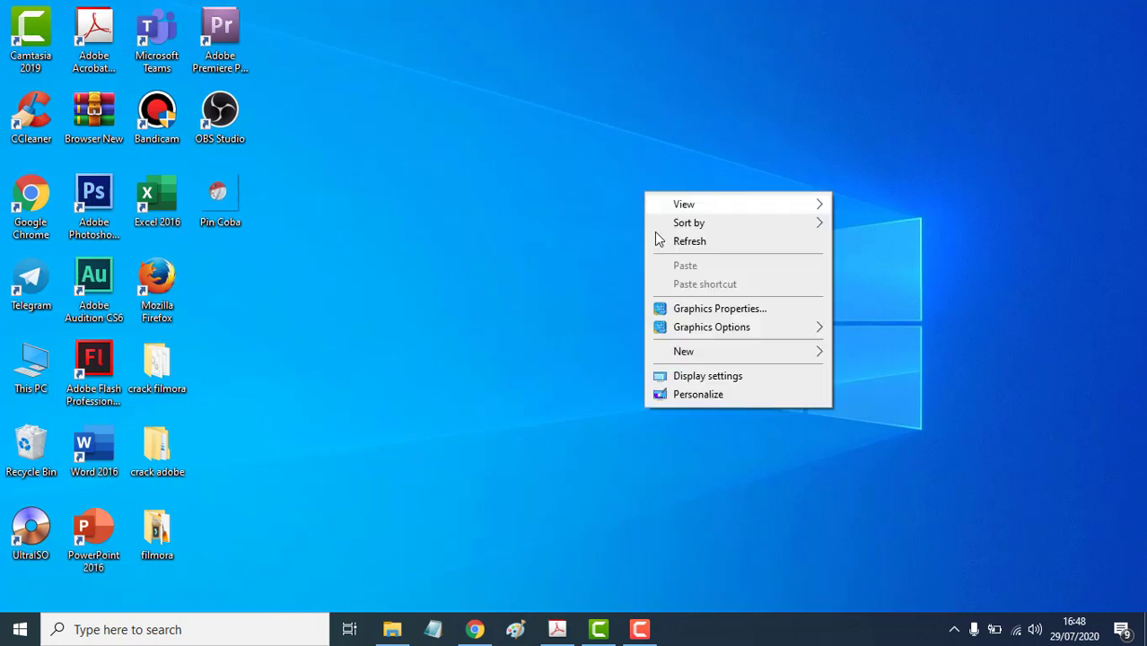
left_click(654, 238)
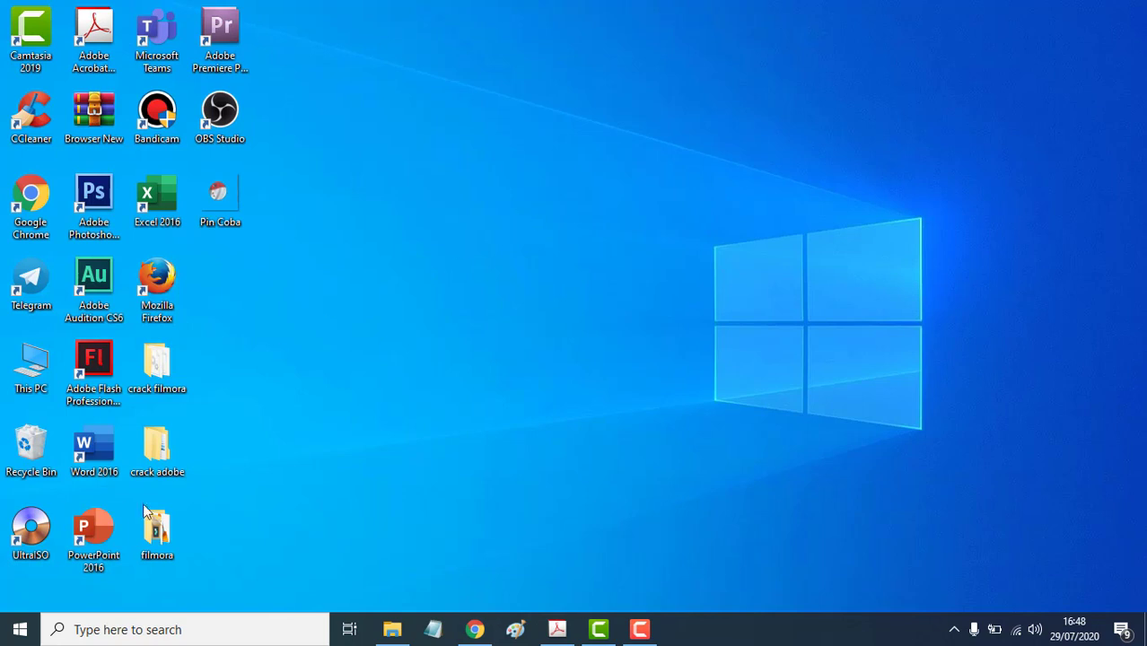
right_click(439, 230)
left_click(464, 272)
- Restore pertemuan 1.pdf and scroll back to its Microsoft Excel introduction at the top
left_click(557, 629)
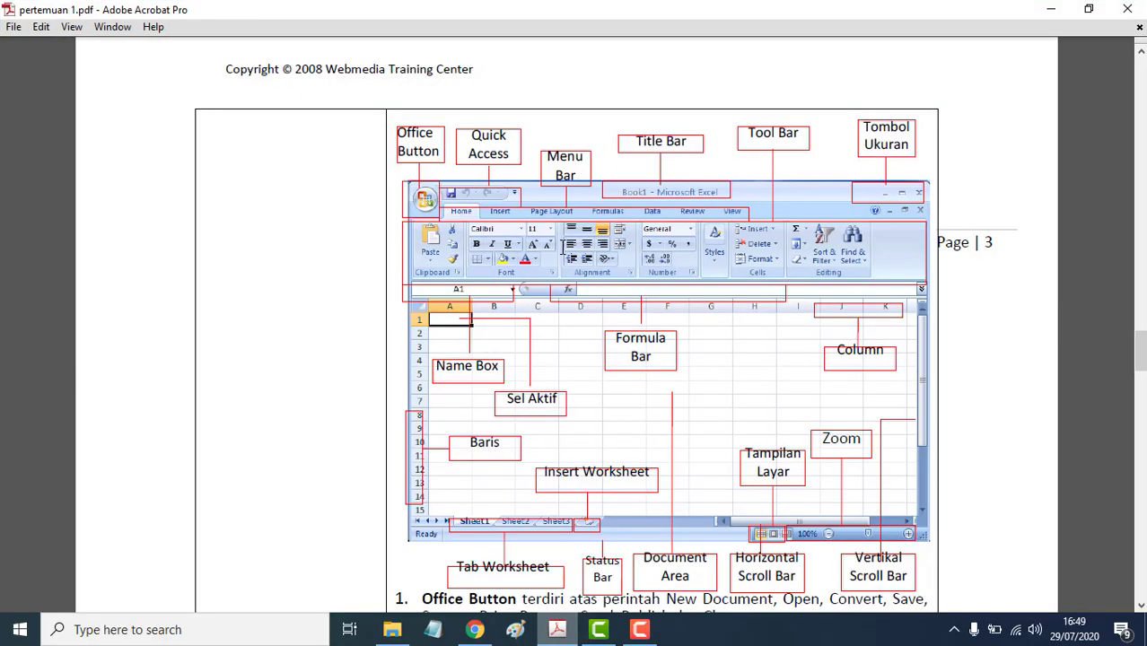
scroll(566, 126, "up", 1)
scroll(570, 135, "up", 5)
scroll(574, 138, "up", 5)
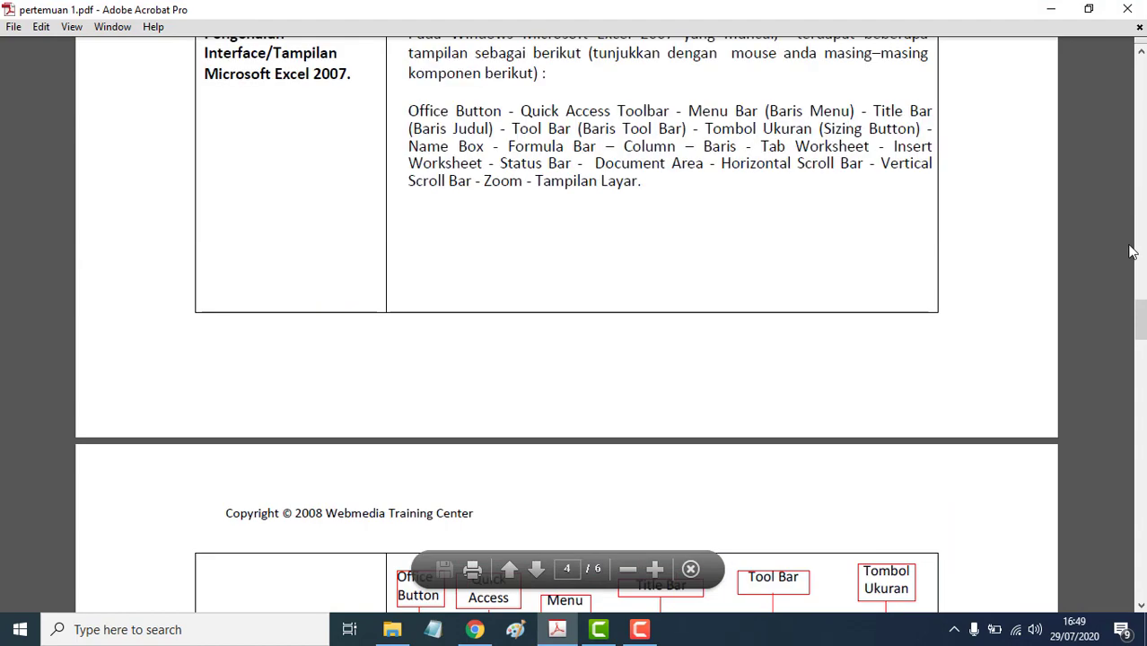
scroll(1142, 310, "up", 10)
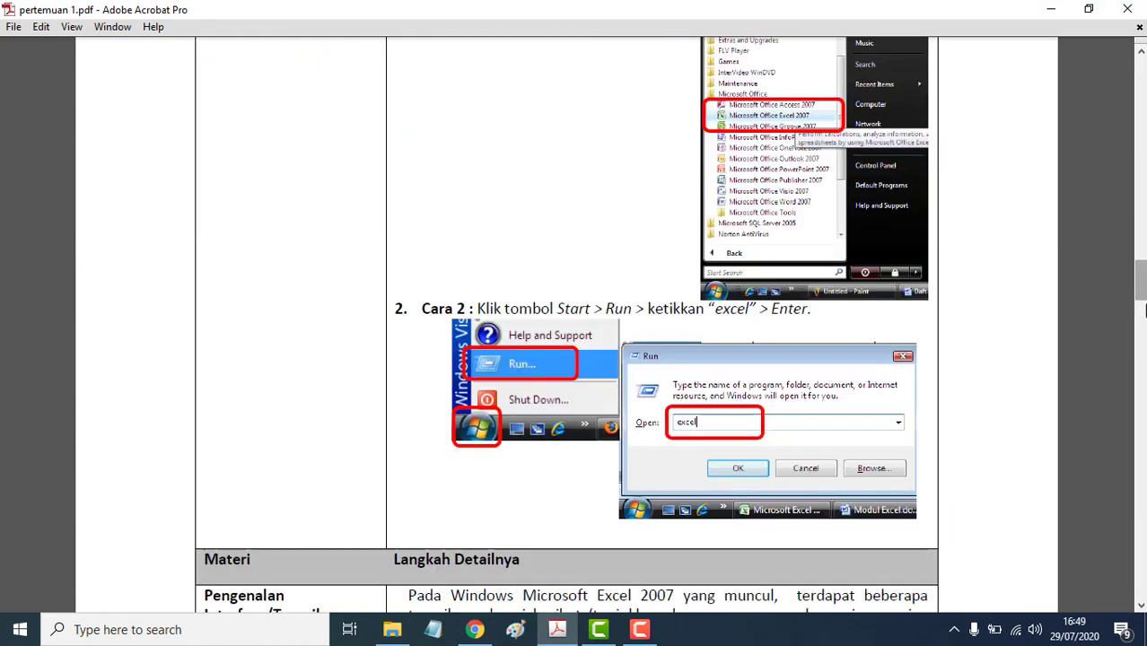
left_click_drag(1141, 287, 1137, 82)
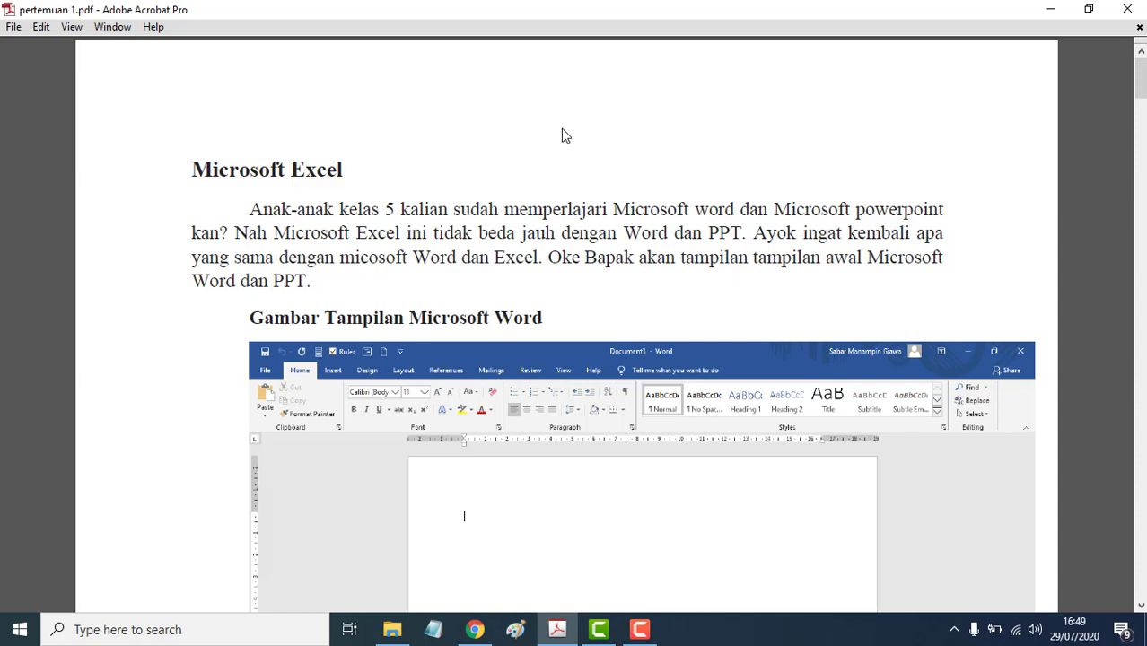
- Scroll past the Word screenshot to the PowerPoint screenshot and the Fungsi Microsoft Excel list on page 2
scroll(589, 128, "down", 2)
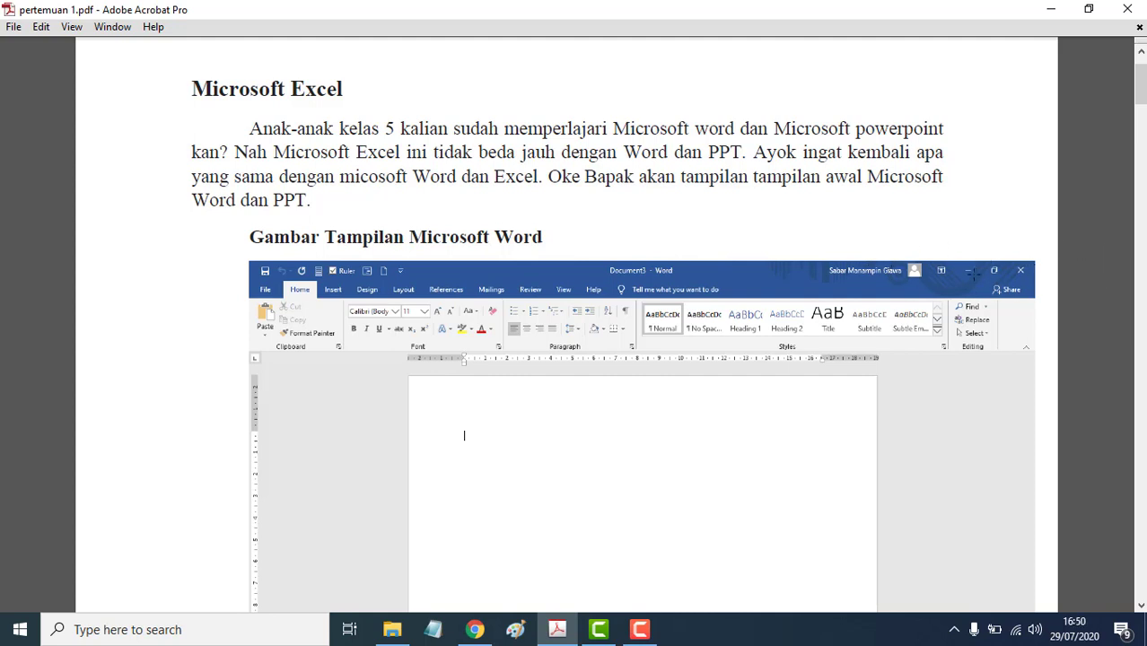
scroll(1010, 259, "down", 1)
scroll(889, 255, "down", 3)
scroll(889, 255, "down", 2)
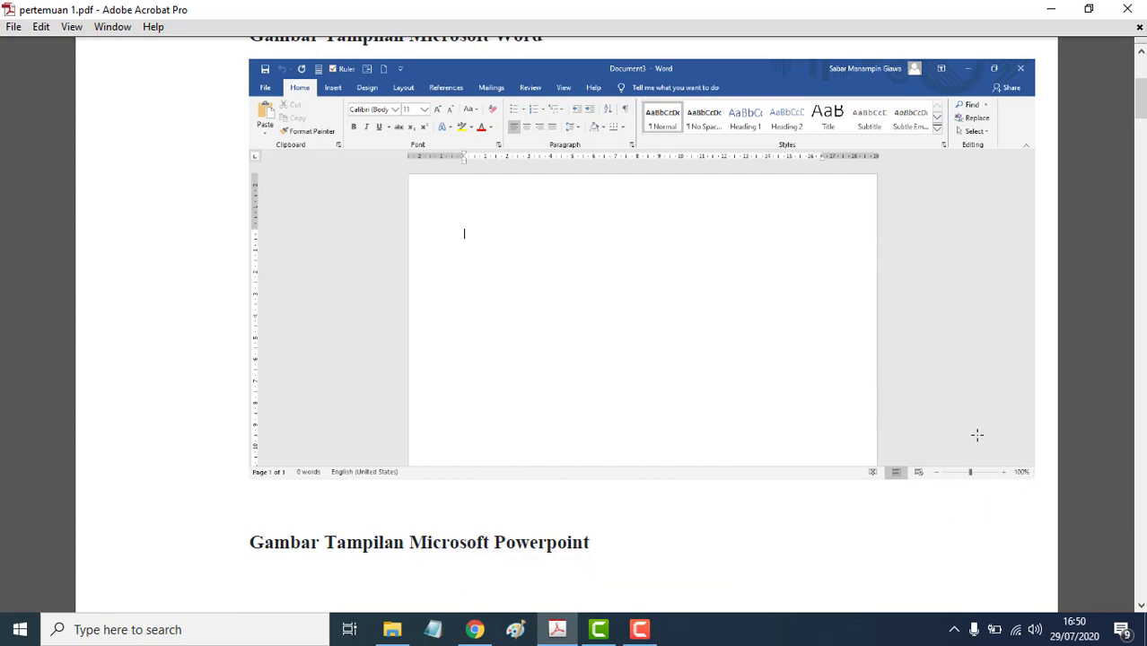
scroll(903, 428, "down", 5)
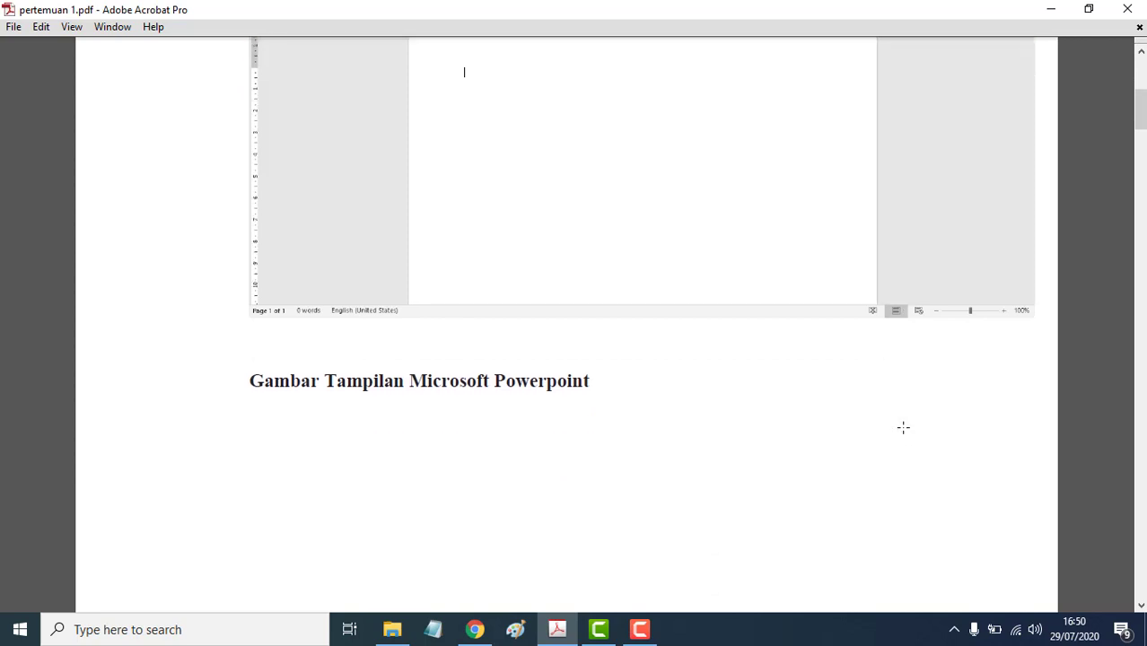
scroll(904, 435, "down", 1)
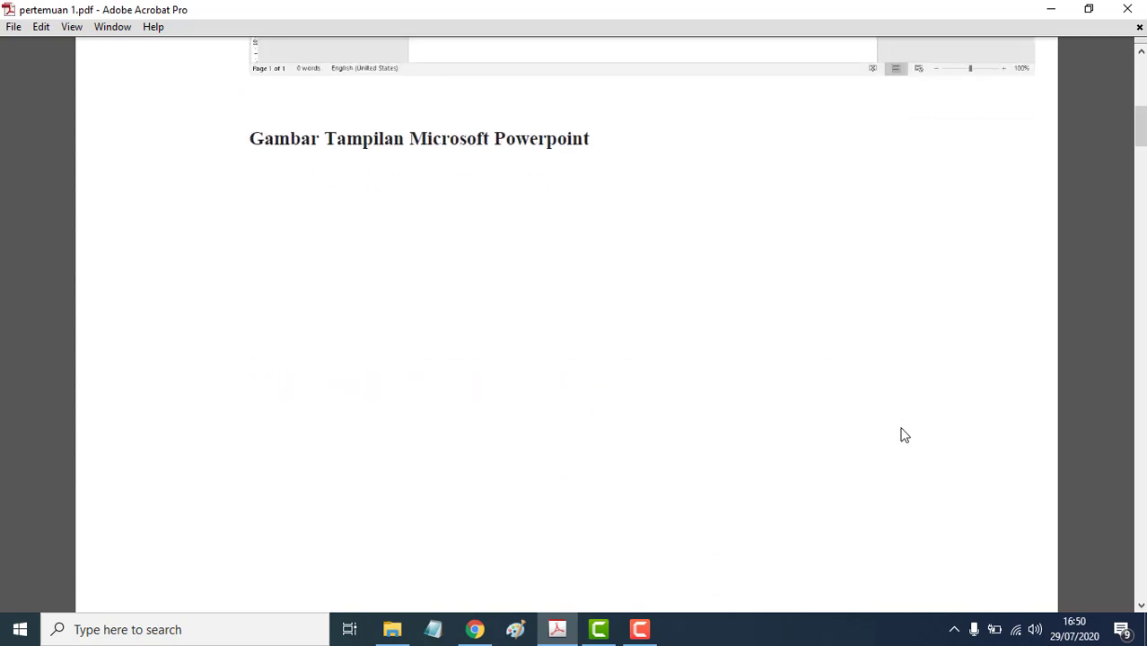
scroll(904, 434, "down", 1)
scroll(904, 435, "down", 3)
scroll(903, 434, "down", 2)
scroll(903, 434, "down", 1)
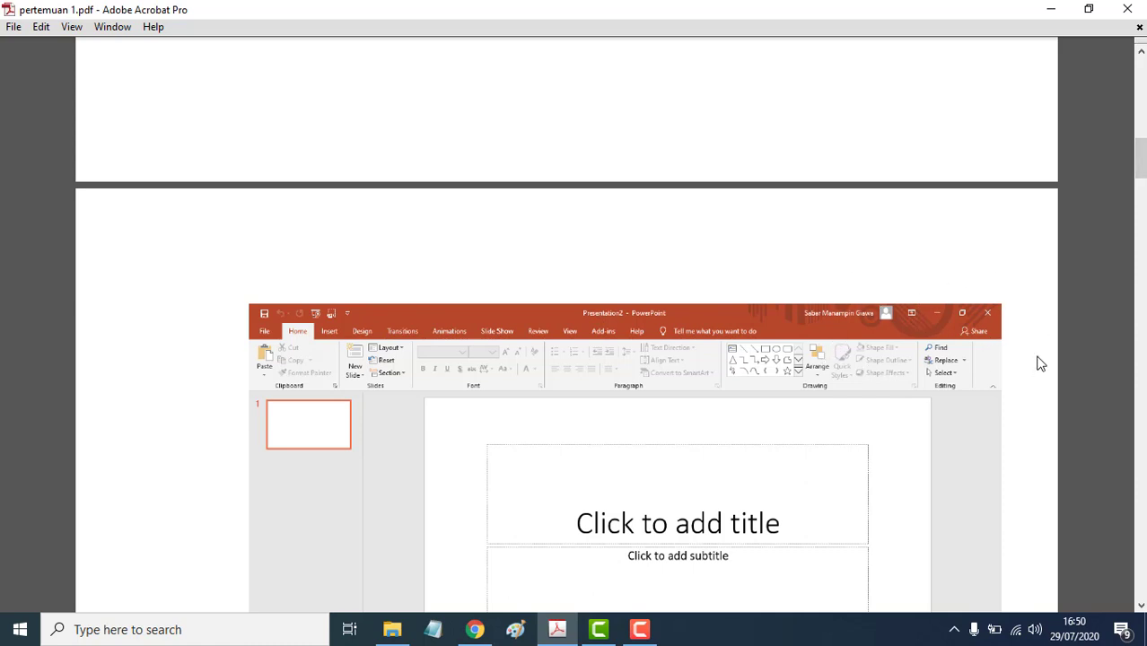
scroll(665, 376, "down", 2)
scroll(648, 385, "down", 2)
scroll(648, 384, "down", 2)
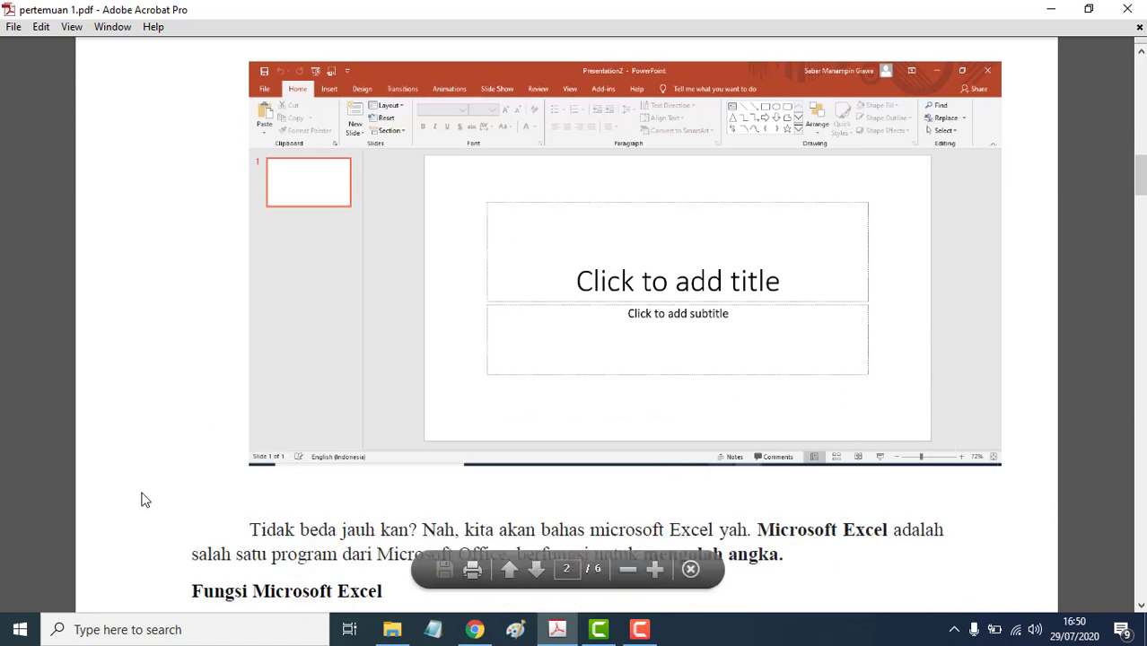
scroll(724, 323, "down", 1)
- Scroll until all eight Fungsi Microsoft Excel items, ending with 'Dan lain-lain.', are visible
scroll(724, 323, "down", 3)
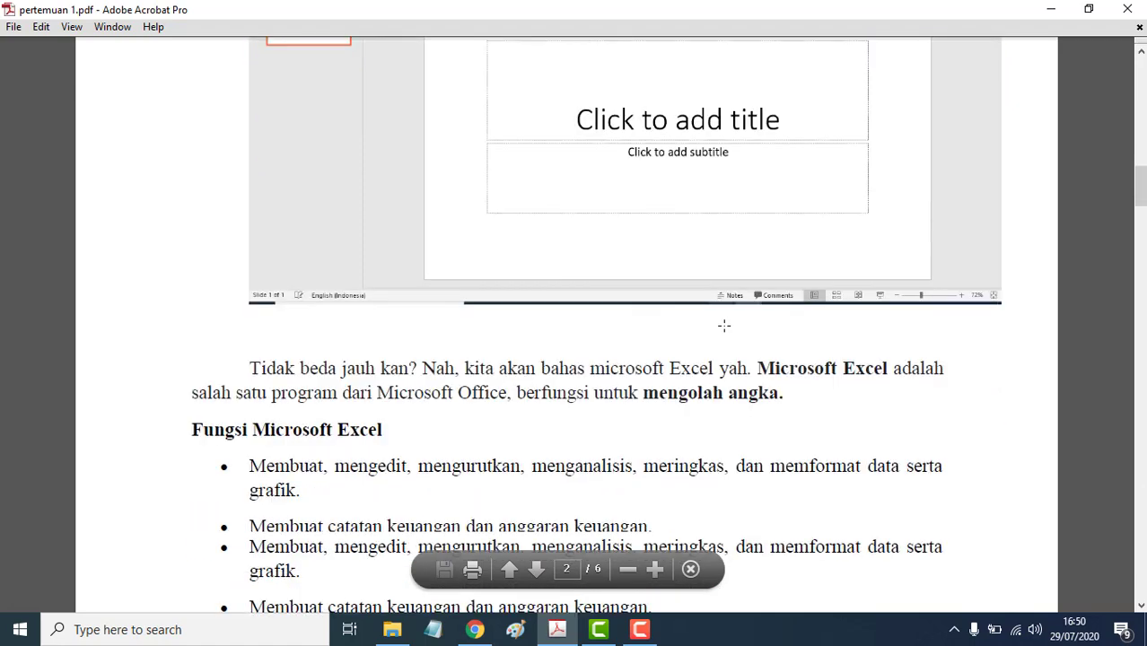
scroll(724, 324, "down", 1)
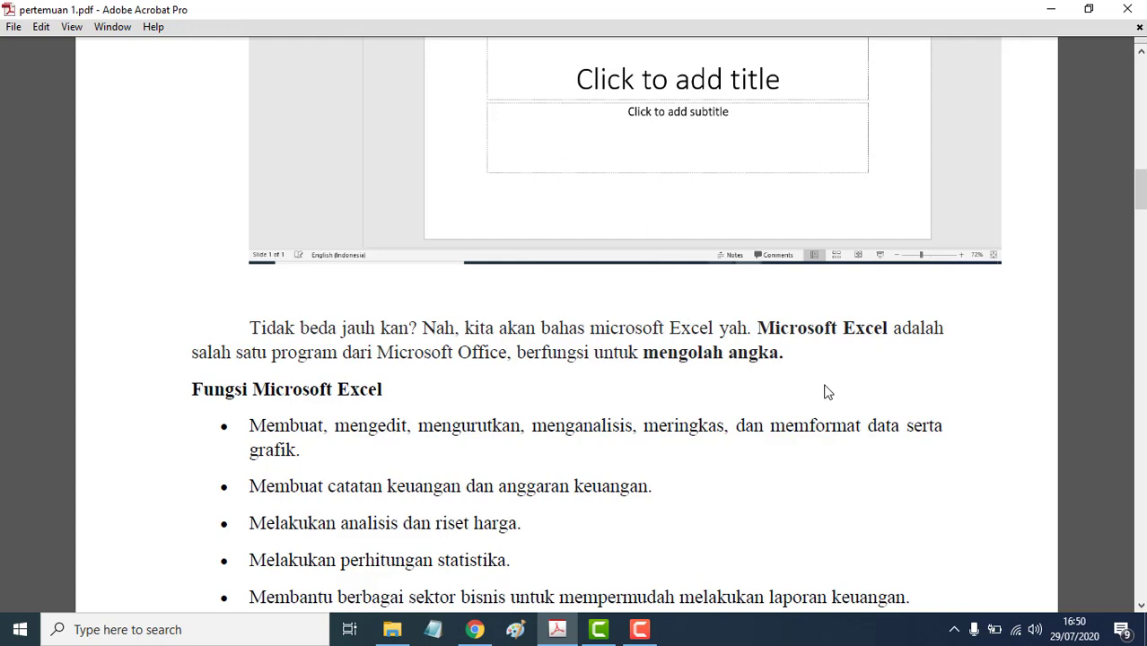
scroll(817, 392, "down", 3)
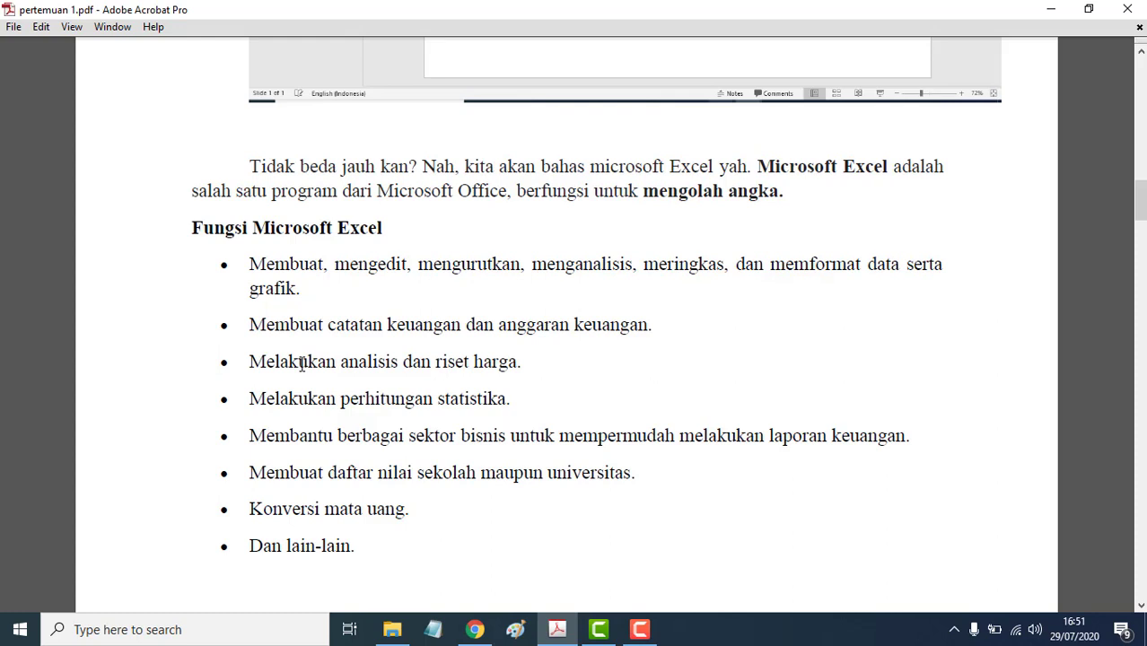
scroll(303, 360, "down", 1)
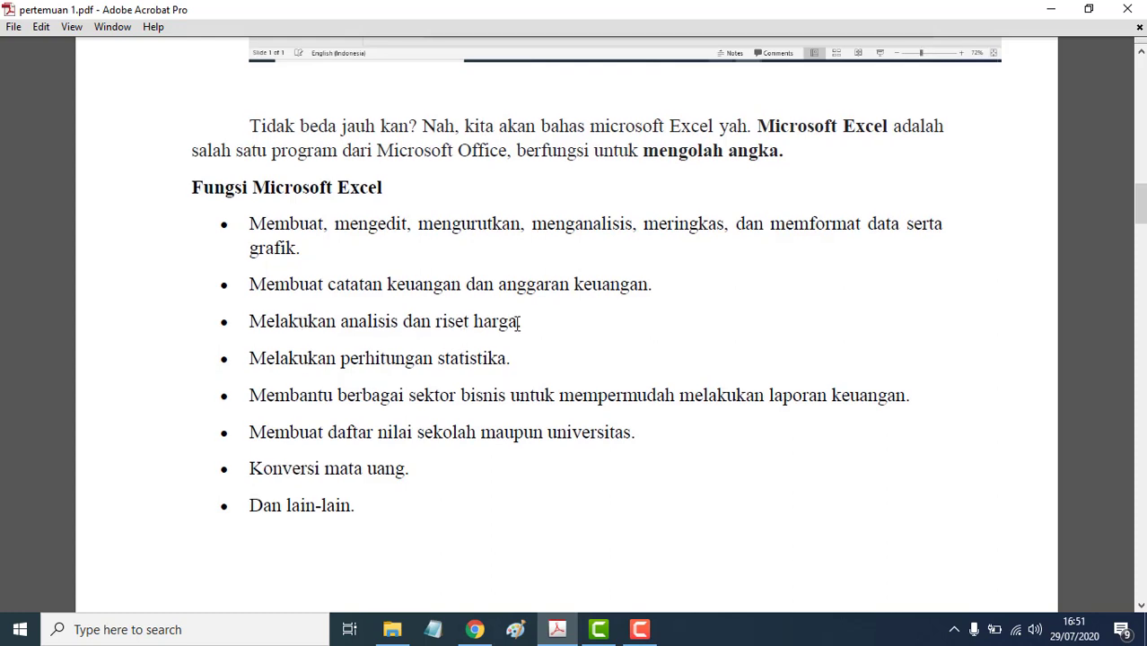
scroll(504, 325, "down", 1)
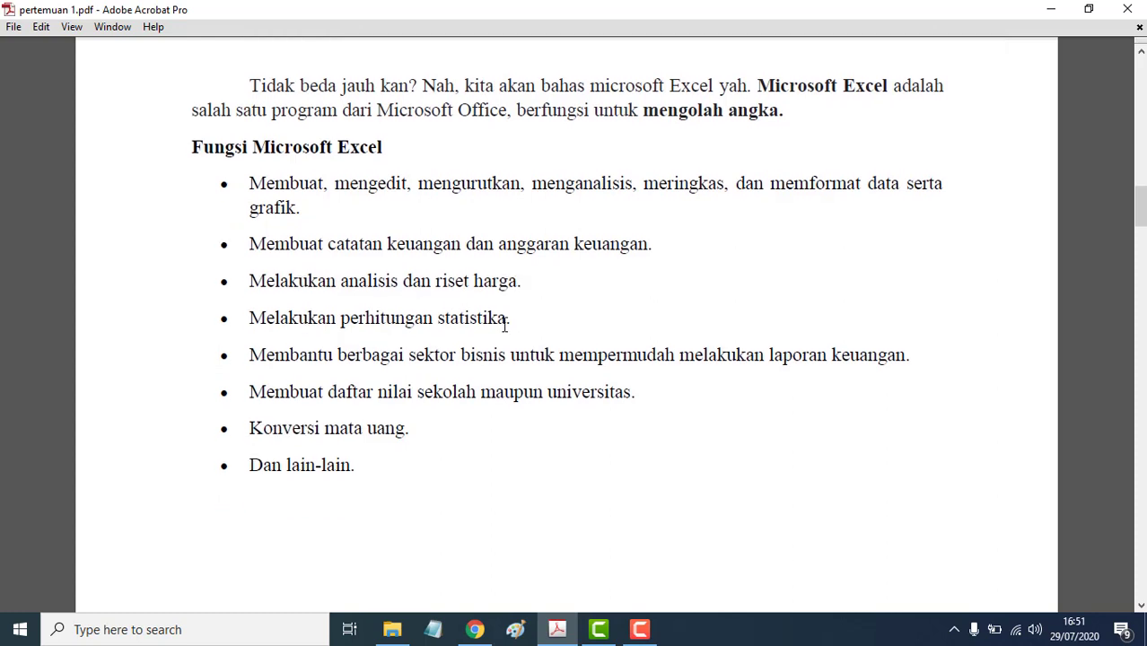
scroll(504, 325, "down", 1)
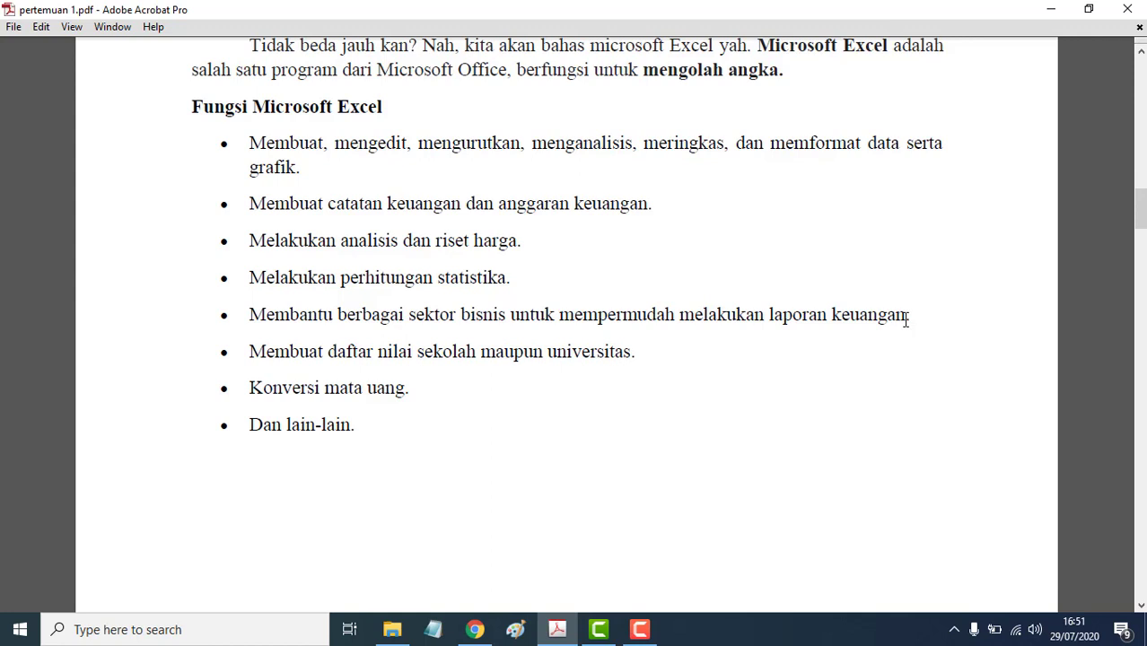
- Scroll past the finished list to the page break where Modul 1 begins
scroll(673, 319, "down", 1)
scroll(678, 324, "down", 2)
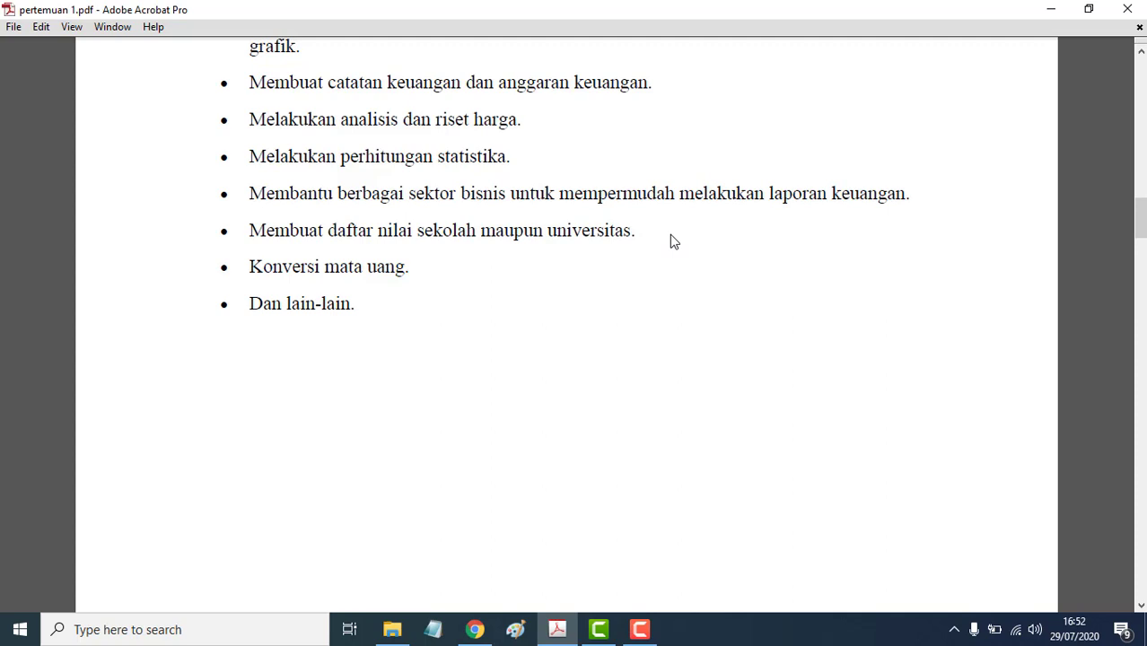
scroll(662, 240, "down", 3)
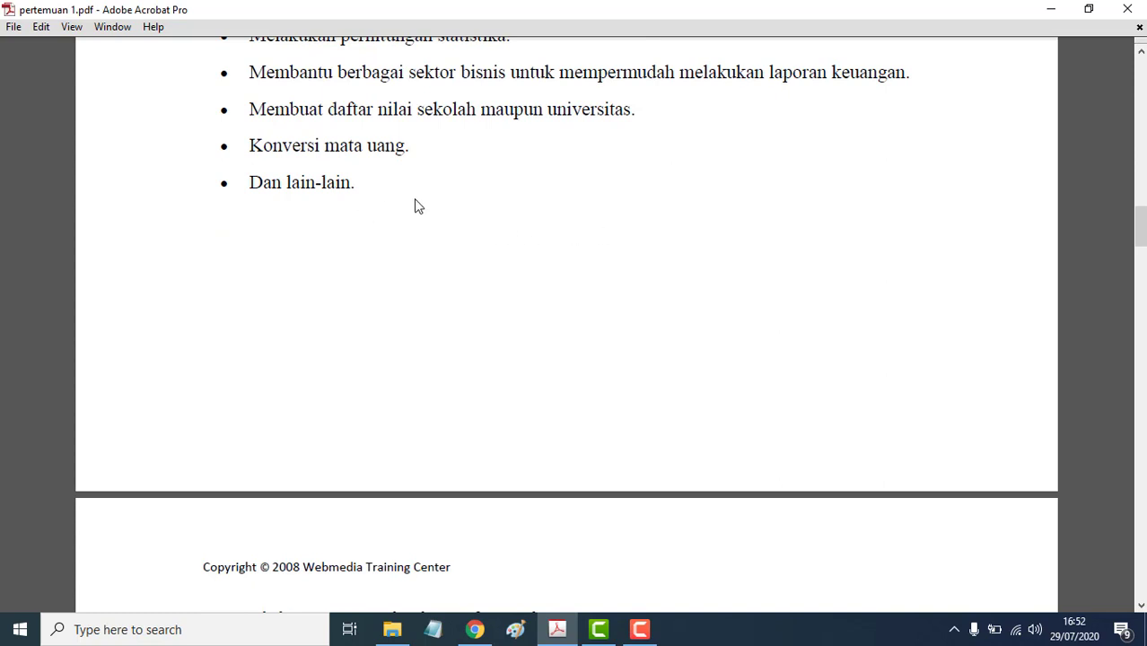
- Scroll the PDF down to the 'Pengenalan Interface' section on the Excel 2007 interface
scroll(414, 201, "down", 2)
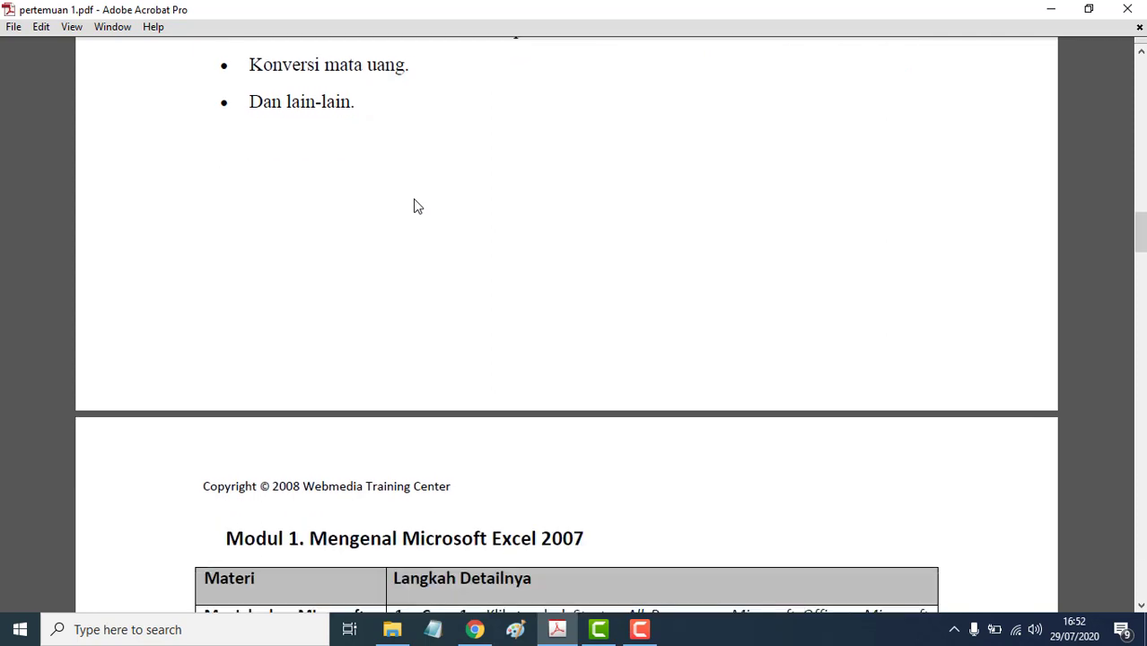
scroll(412, 198, "down", 2)
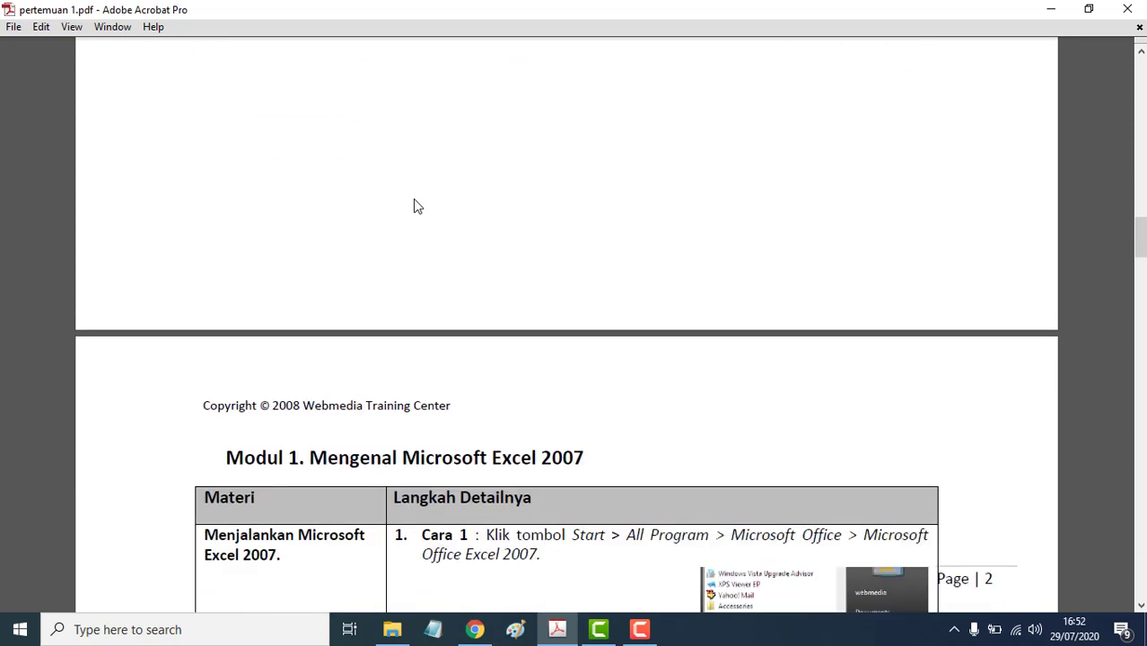
scroll(412, 198, "down", 1)
scroll(413, 198, "down", 4)
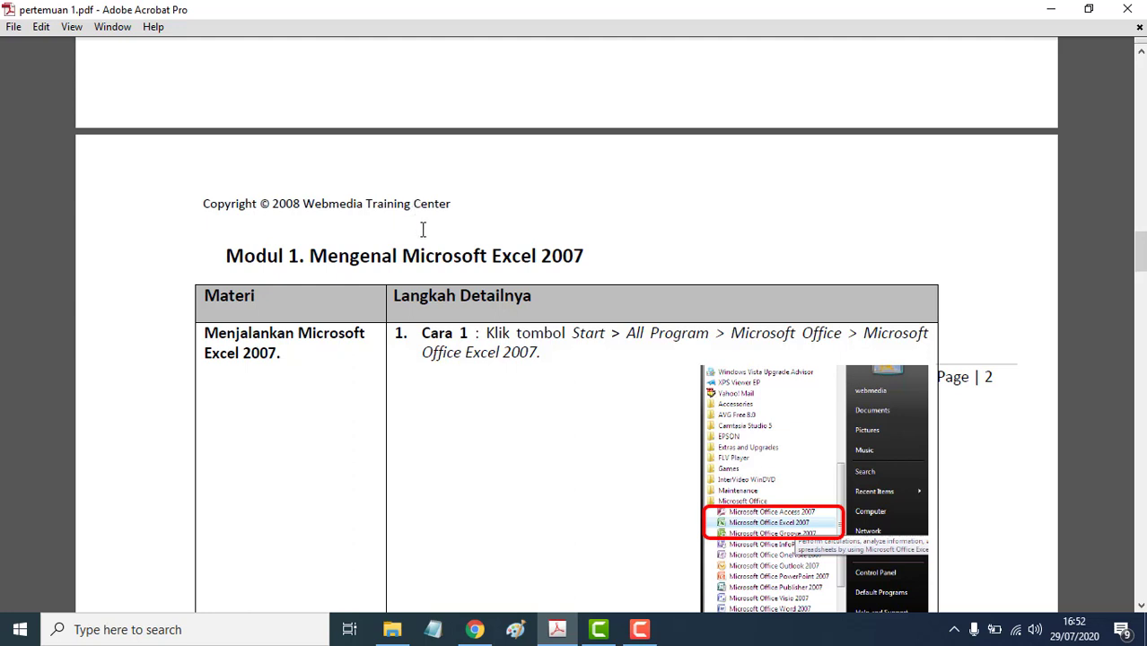
scroll(569, 264, "down", 3)
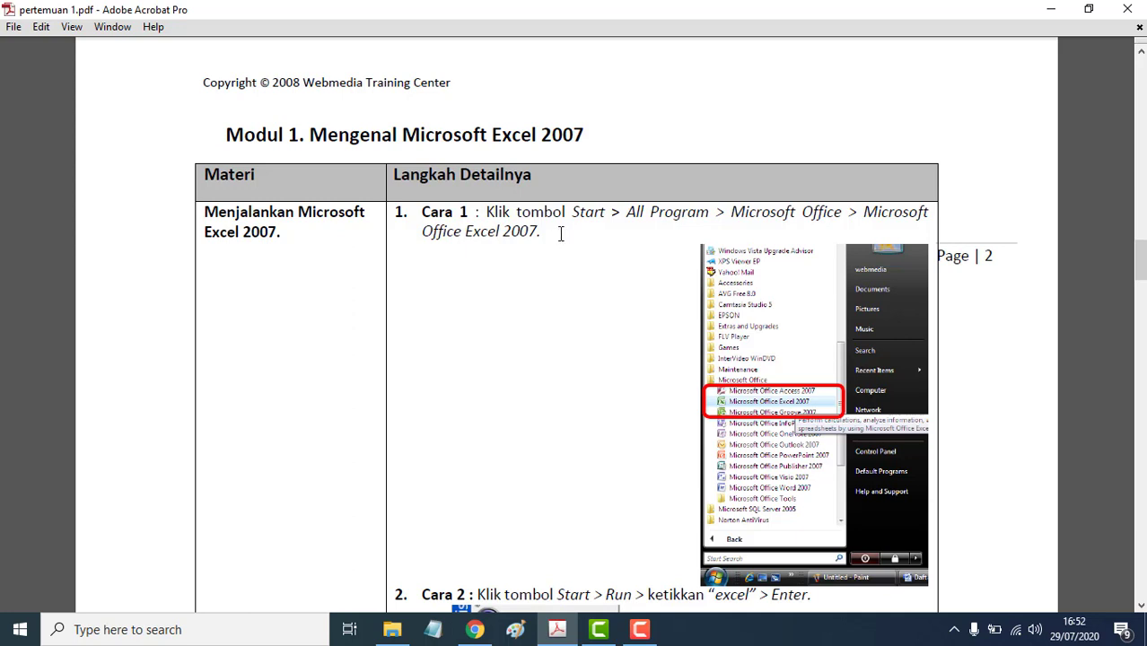
scroll(561, 233, "down", 2)
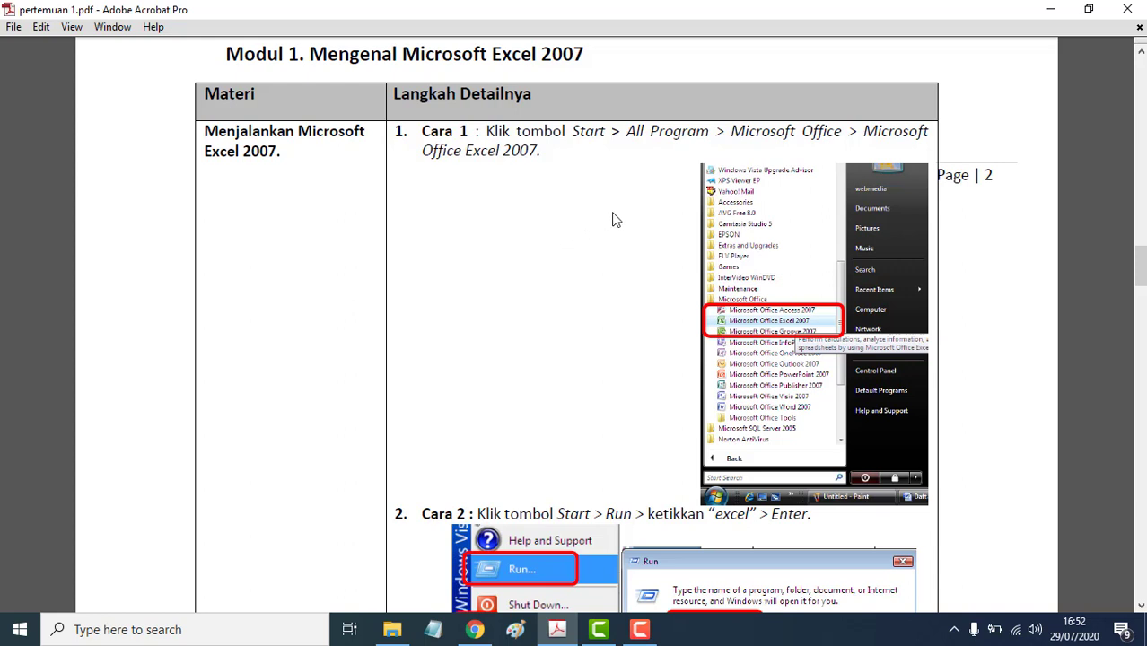
scroll(664, 309, "down", 1)
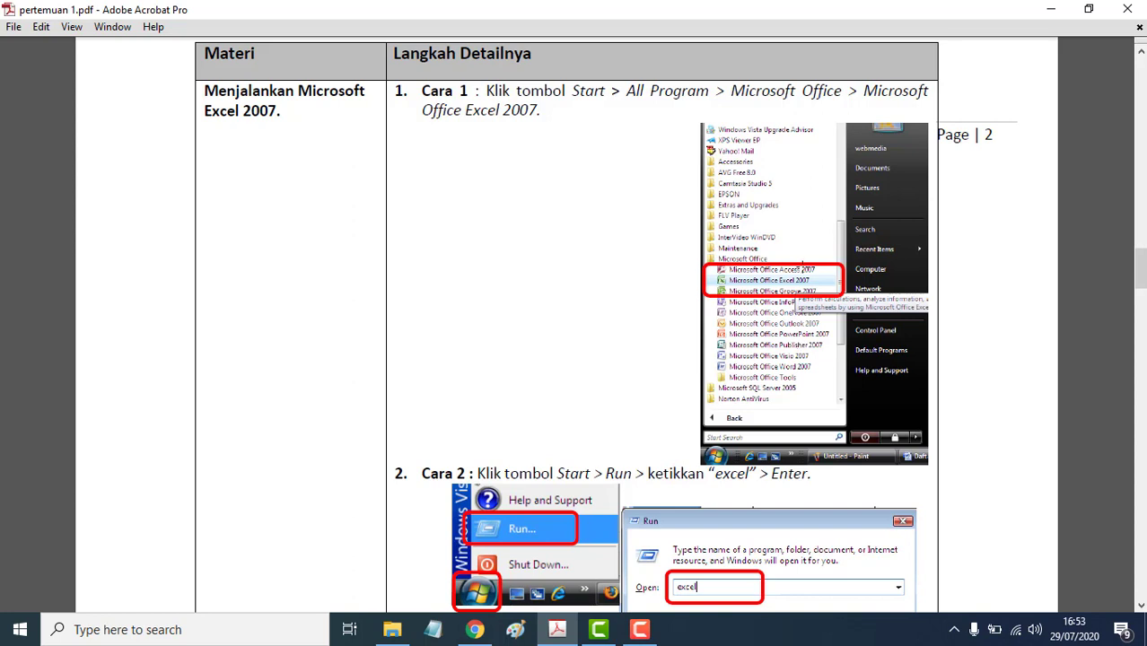
scroll(489, 289, "down", 1)
scroll(489, 289, "down", 2)
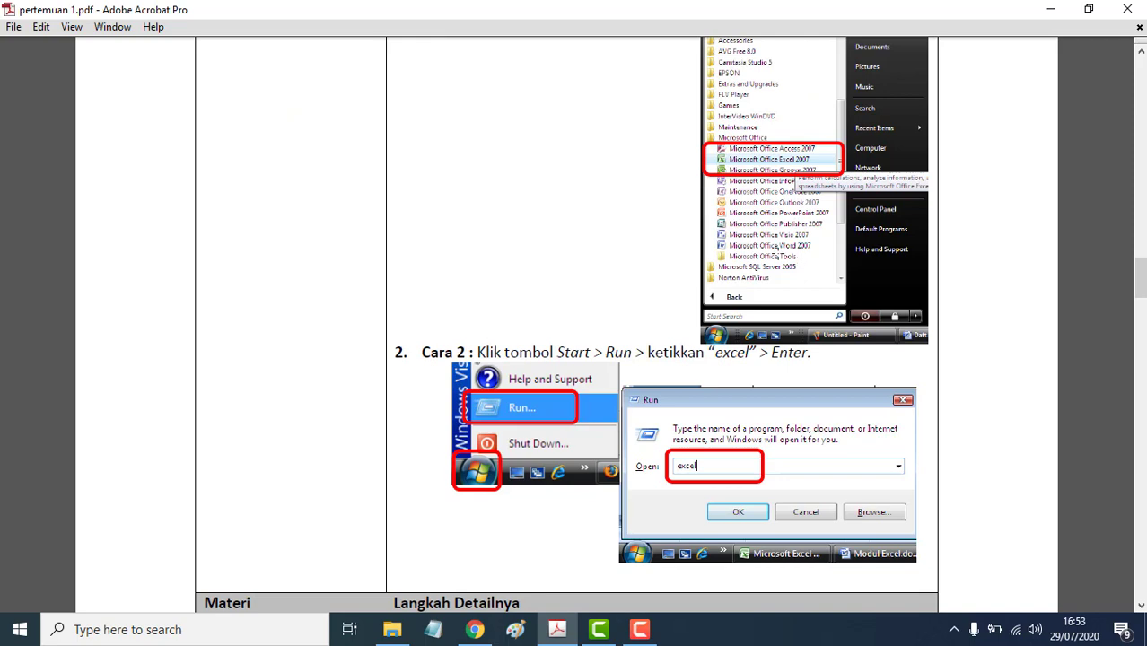
scroll(804, 258, "up", 3)
scroll(790, 251, "up", 2)
scroll(762, 240, "down", 3)
scroll(686, 274, "down", 2)
scroll(613, 355, "down", 2)
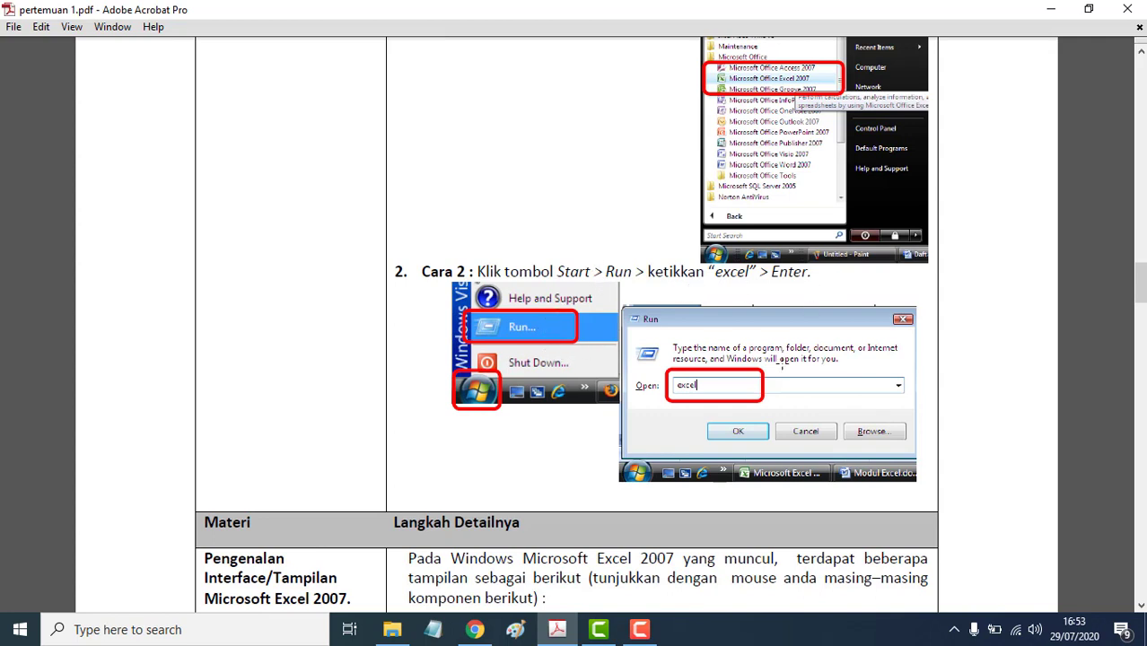
scroll(779, 366, "down", 1)
scroll(773, 375, "down", 3)
scroll(769, 383, "down", 1)
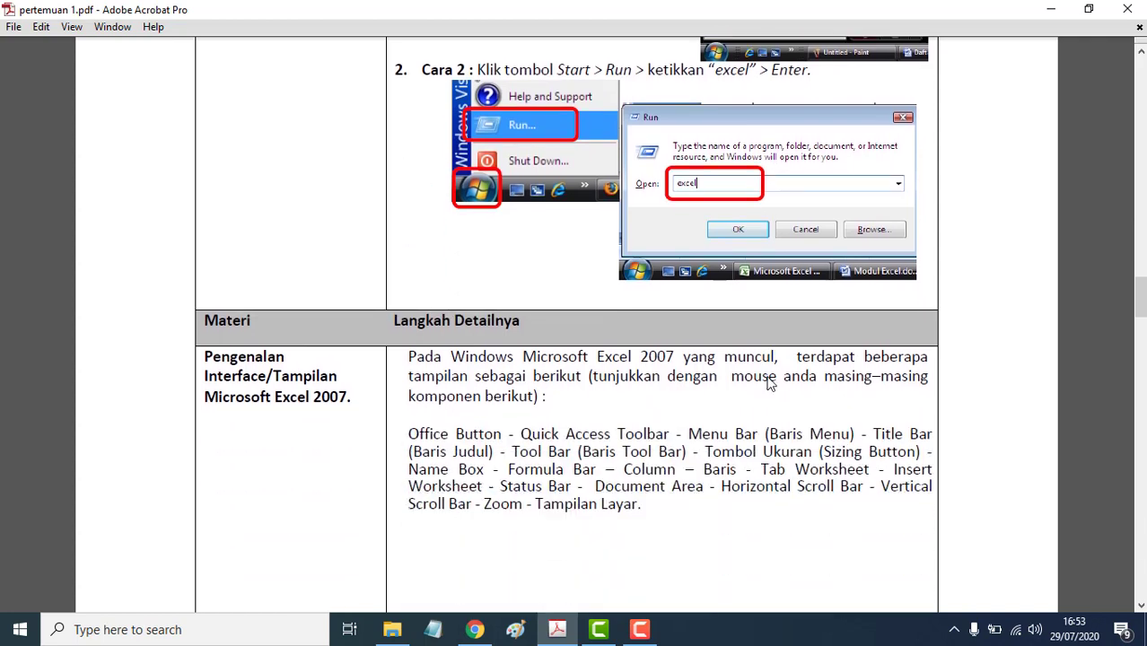
- Glance at the open windows, return to the PDF, then show the desktop with Win+D
key("alt+Tab")
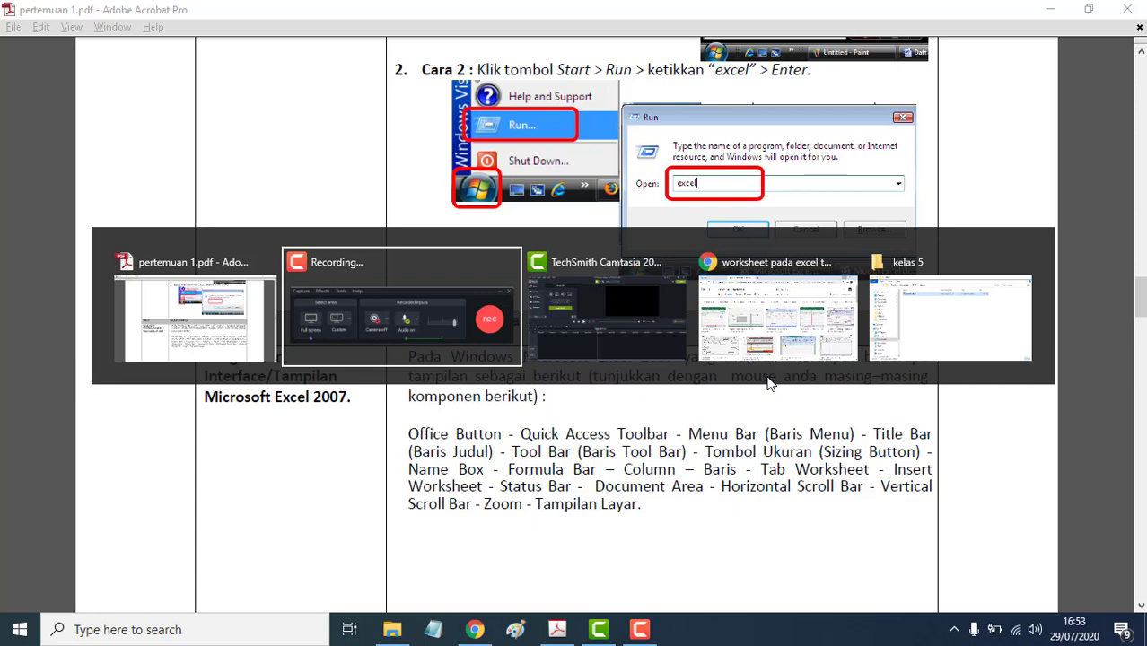
key("alt+shift+Tab")
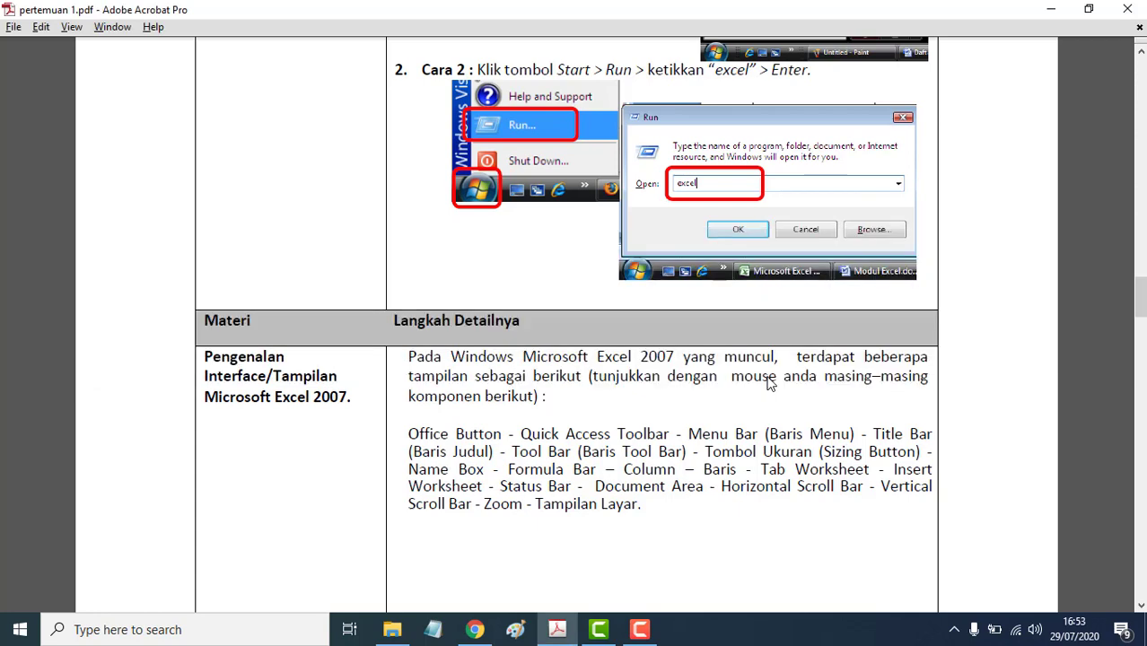
key("super+d")
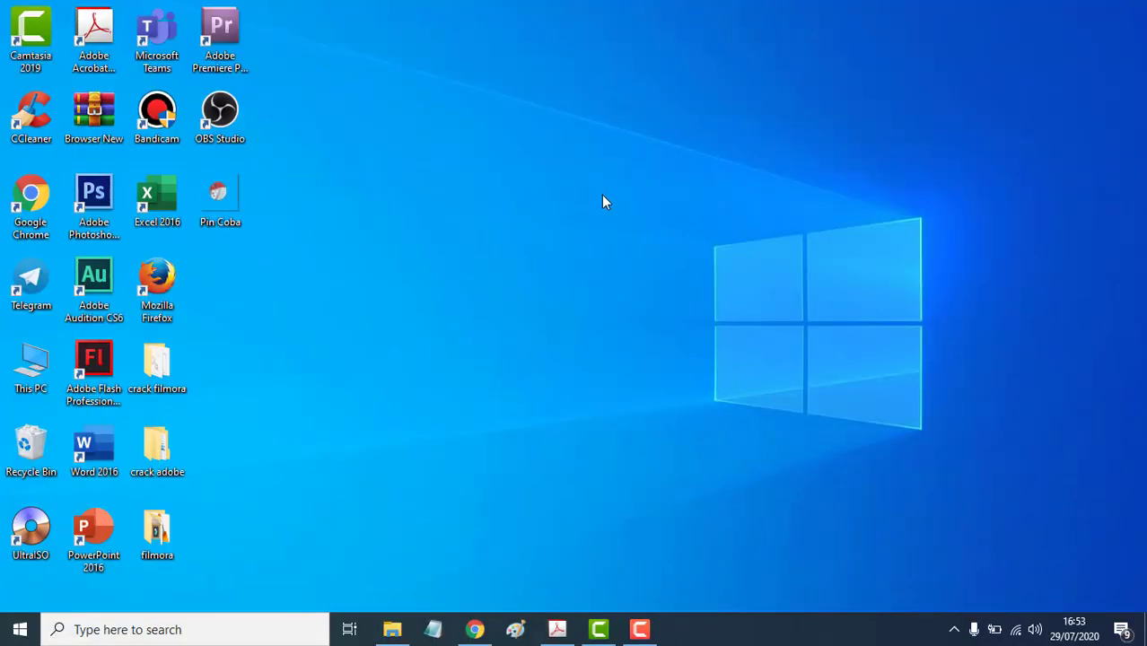
- Refresh the desktop and bring up the Start menu's list of installed apps
right_click(602, 198)
left_click(626, 244)
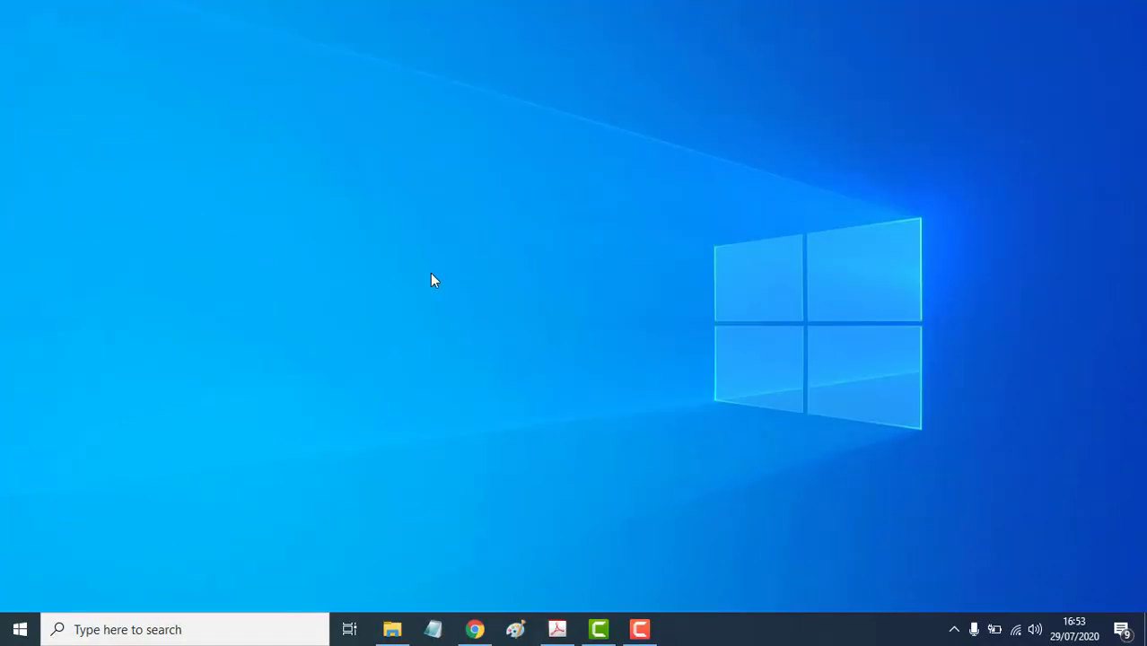
left_click(28, 628)
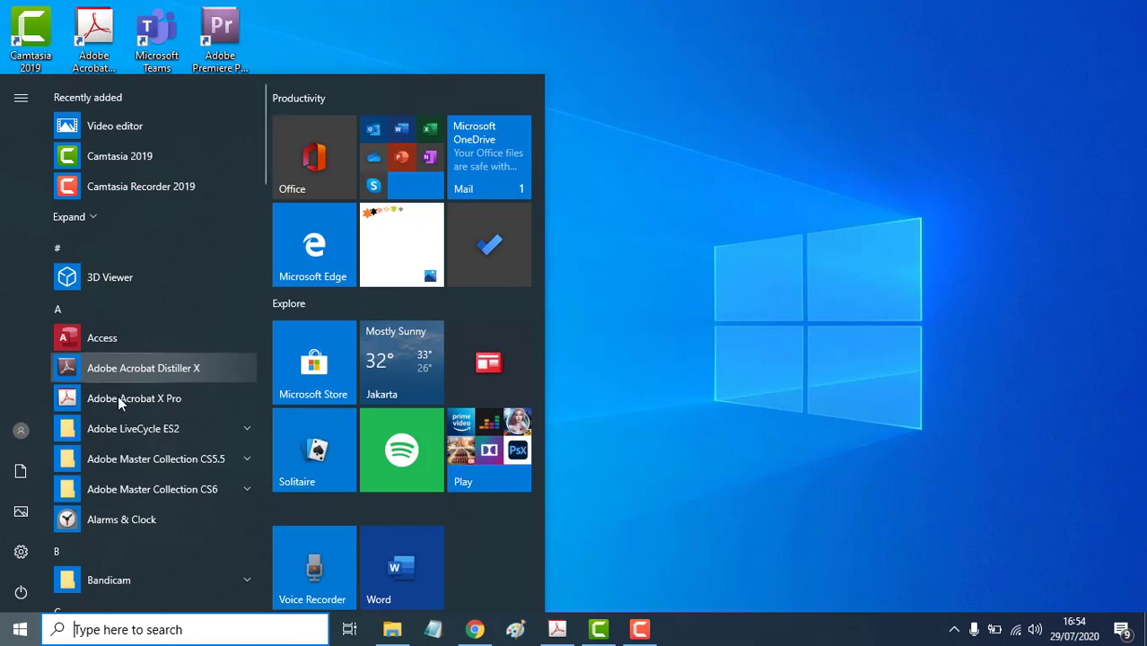
left_click(20, 630)
left_click(19, 630)
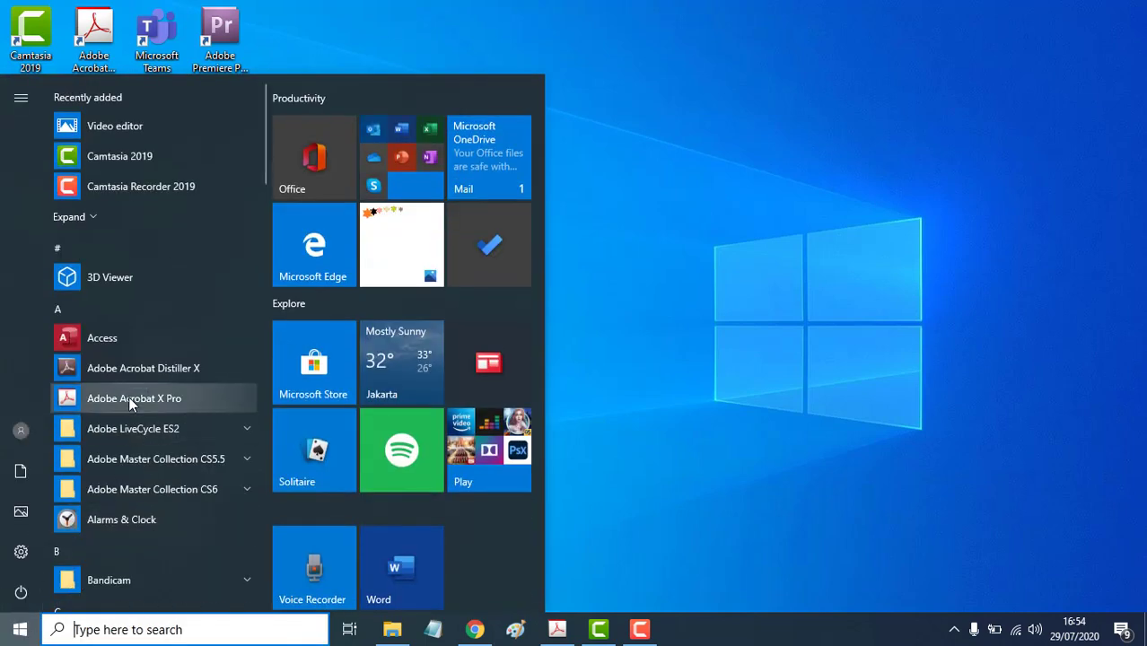
- Scroll the app list down to Excel, then close it with Esc
scroll(129, 395, "down", 2)
scroll(128, 395, "down", 1)
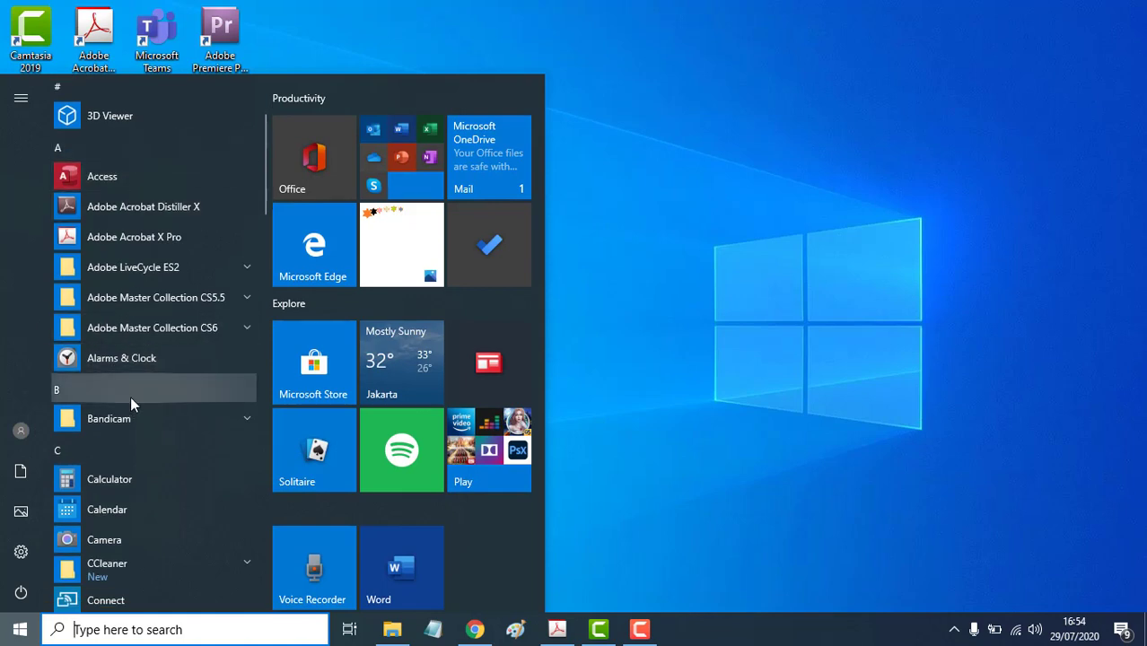
scroll(137, 396, "down", 1)
scroll(139, 384, "down", 3)
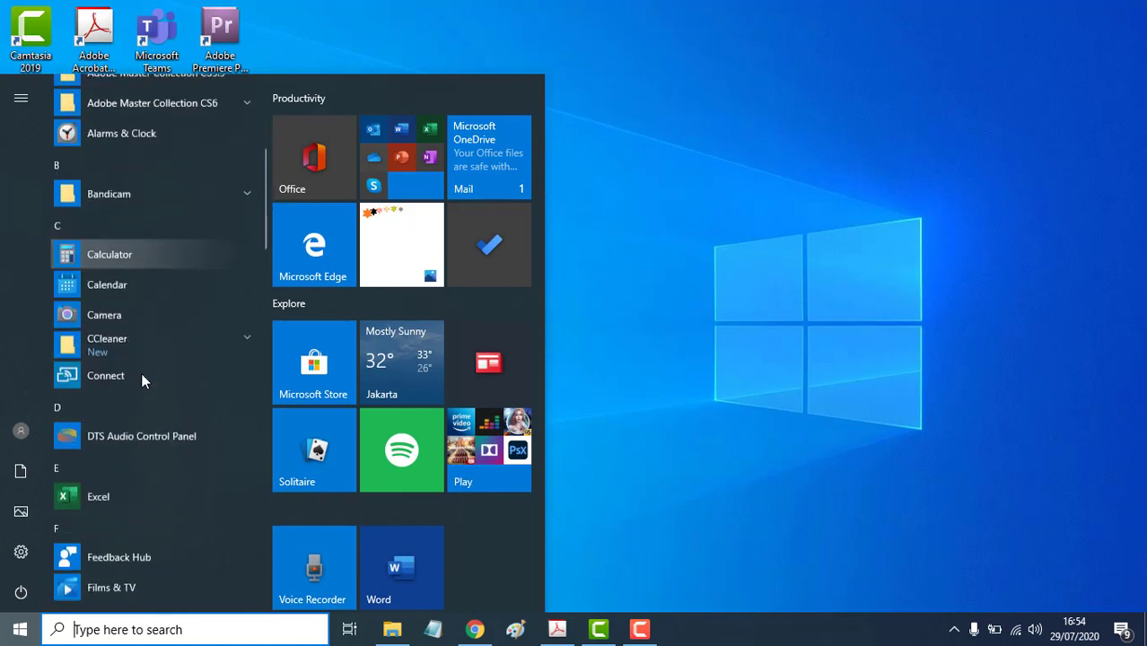
scroll(141, 373, "down", 2)
scroll(140, 374, "down", 2)
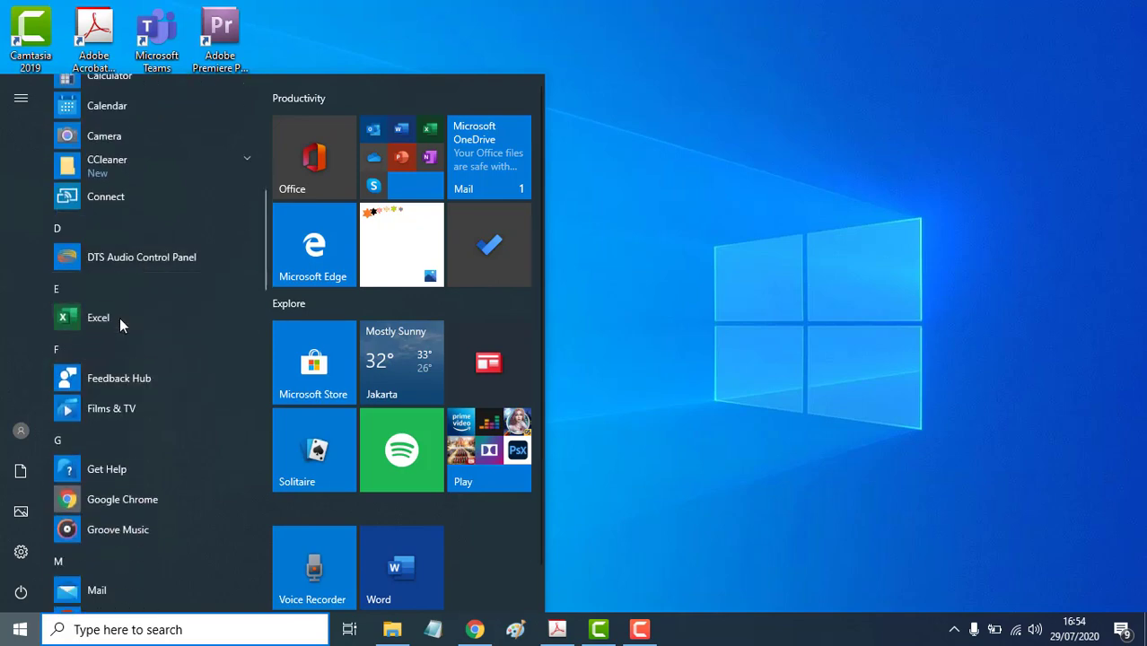
key("Escape")
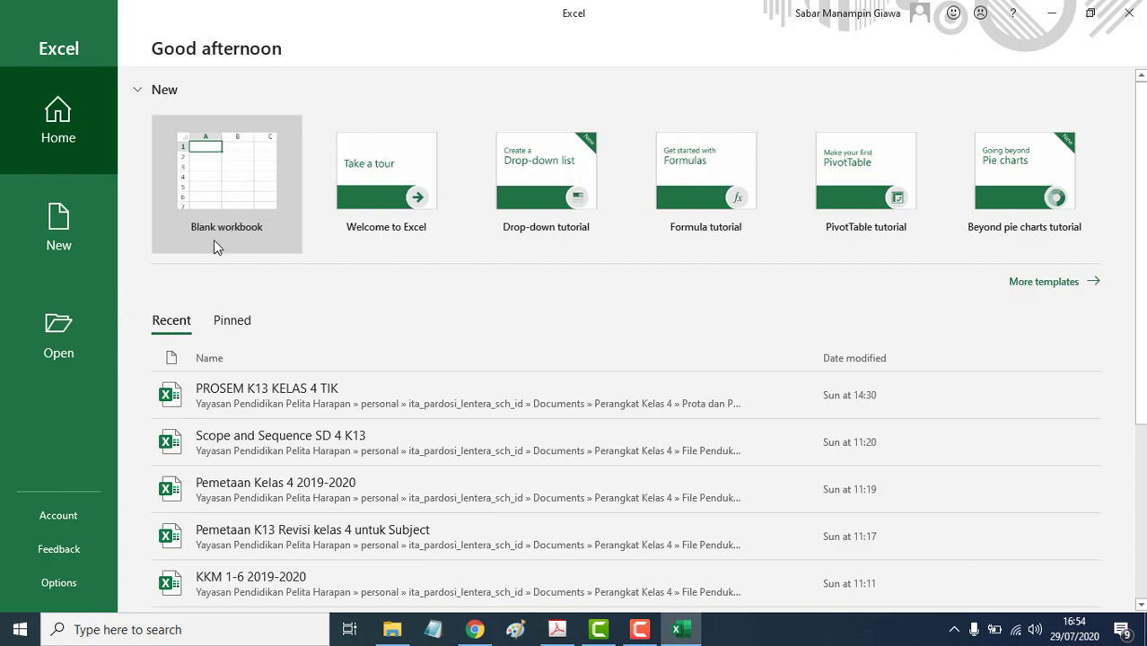
- Create blank workbook Book1, select cell E3, and return to the Acrobat tutorial
left_click(227, 180)
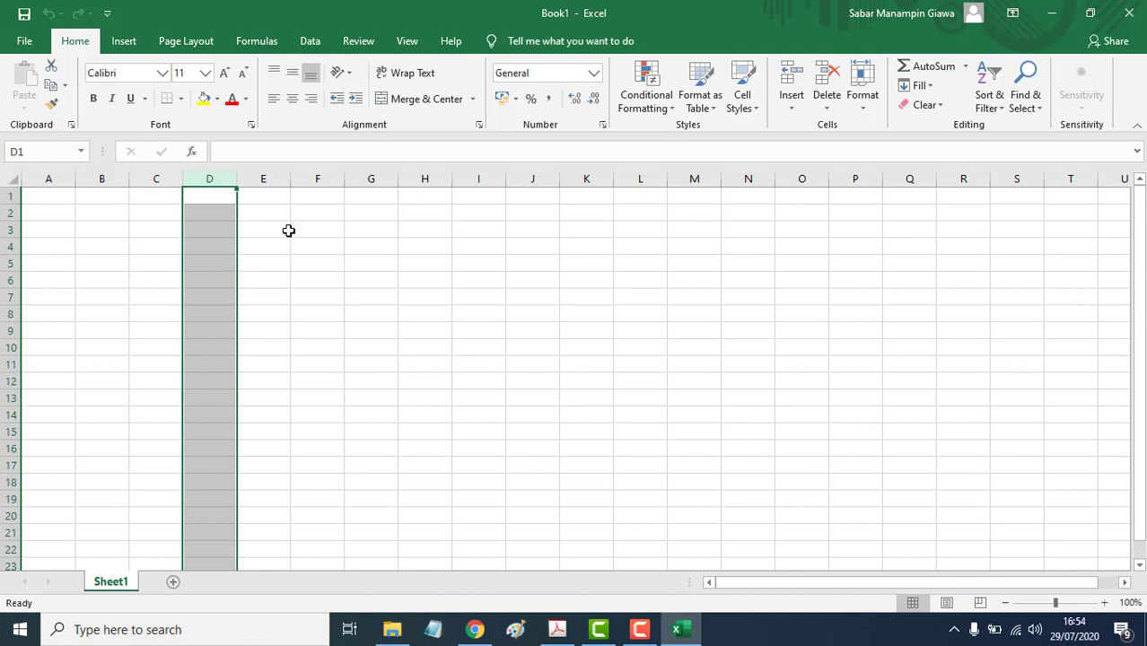
left_click(288, 230)
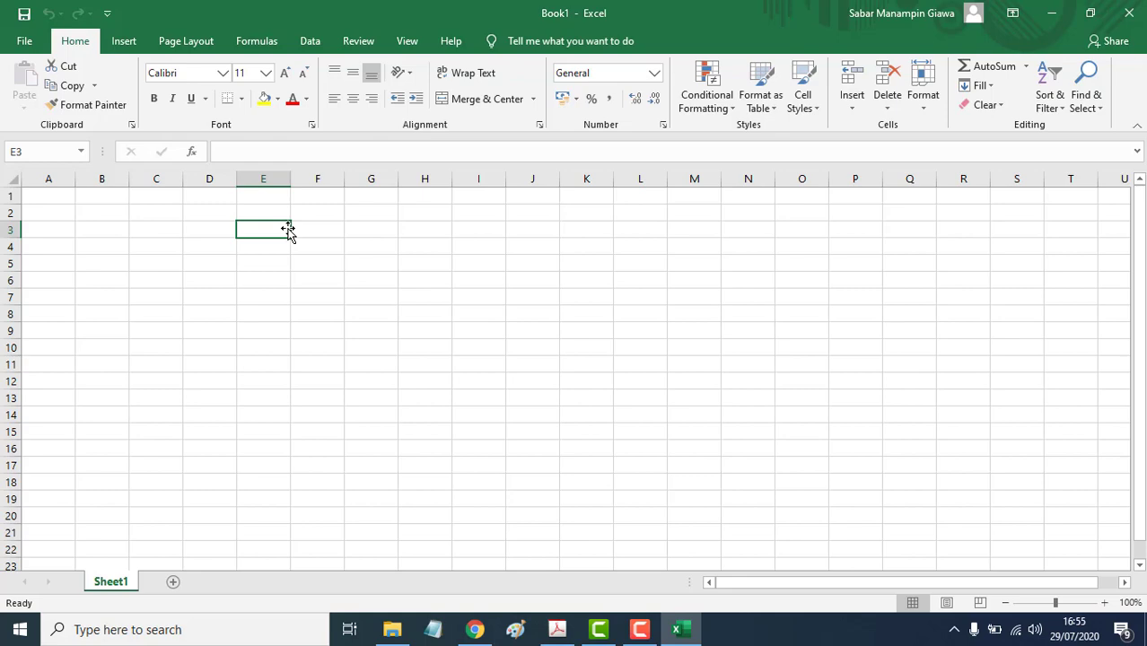
key("alt+Tab")
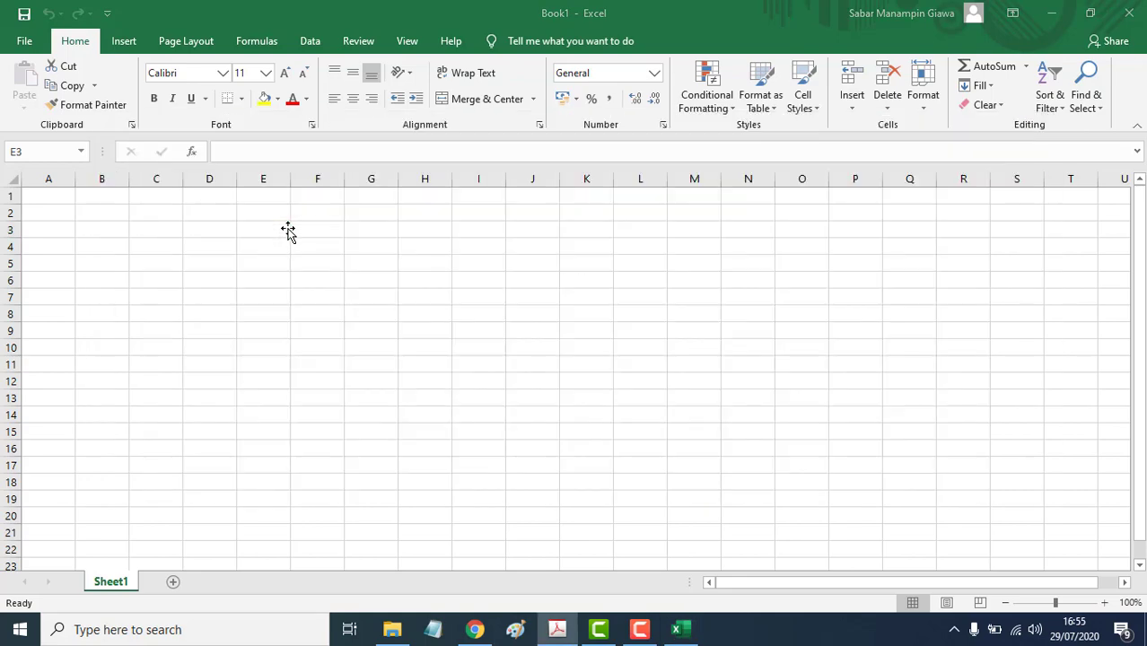
- Highlight '2007.' in the section heading and 'Horizontal' in the component list, clearing each
scroll(428, 249, "down", 3)
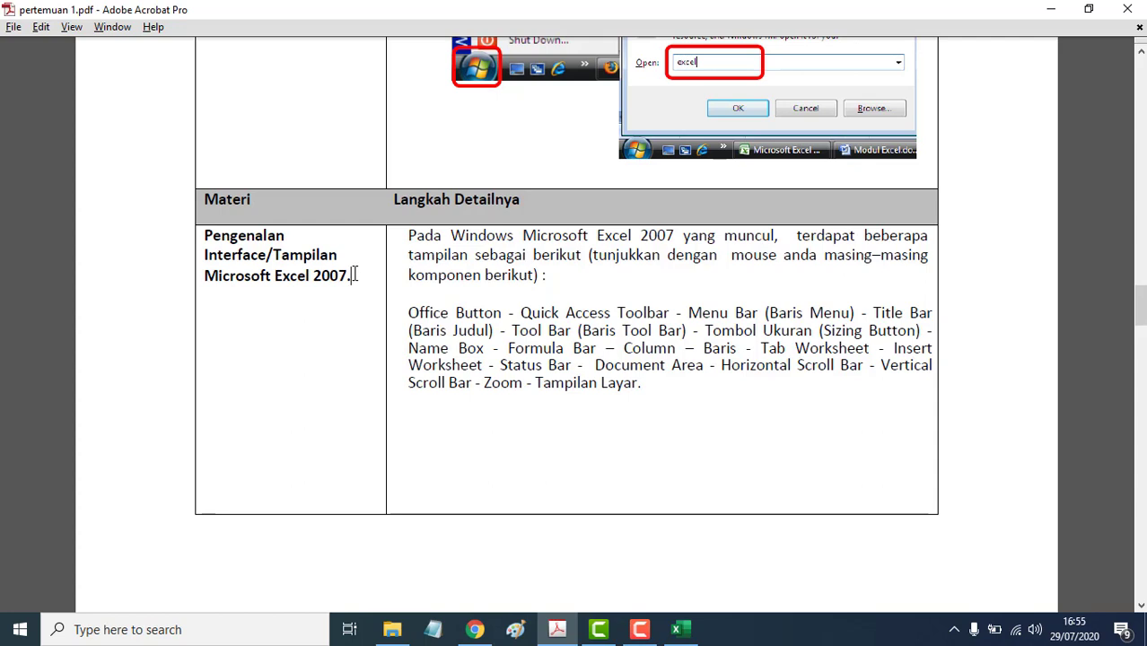
left_click_drag(355, 274, 316, 276)
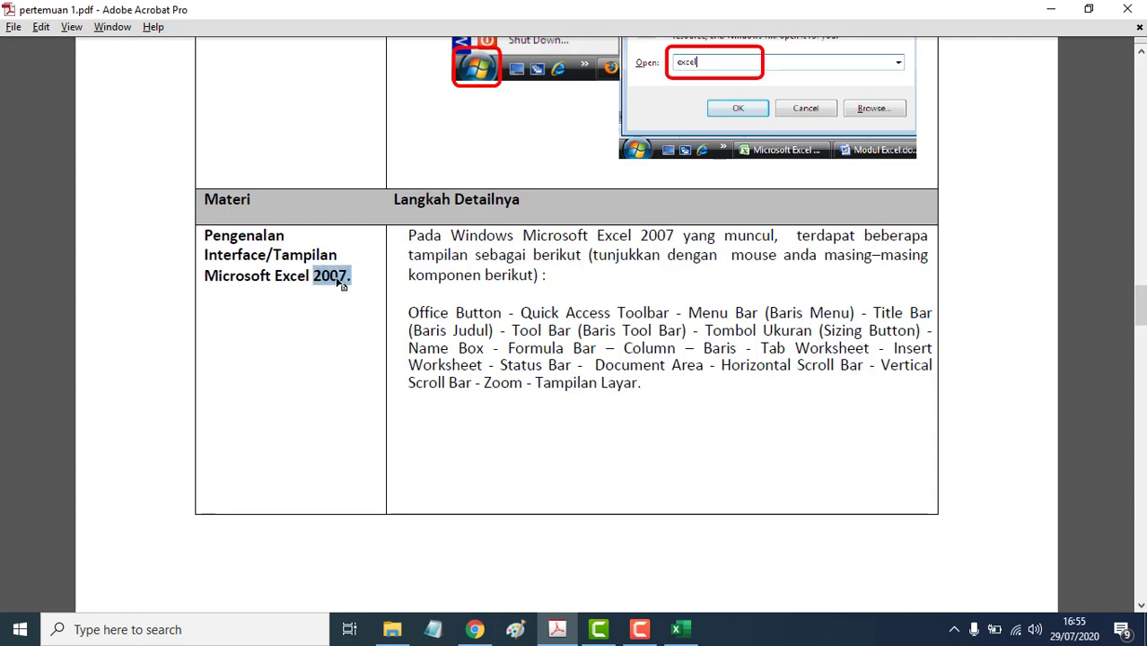
left_click(342, 282)
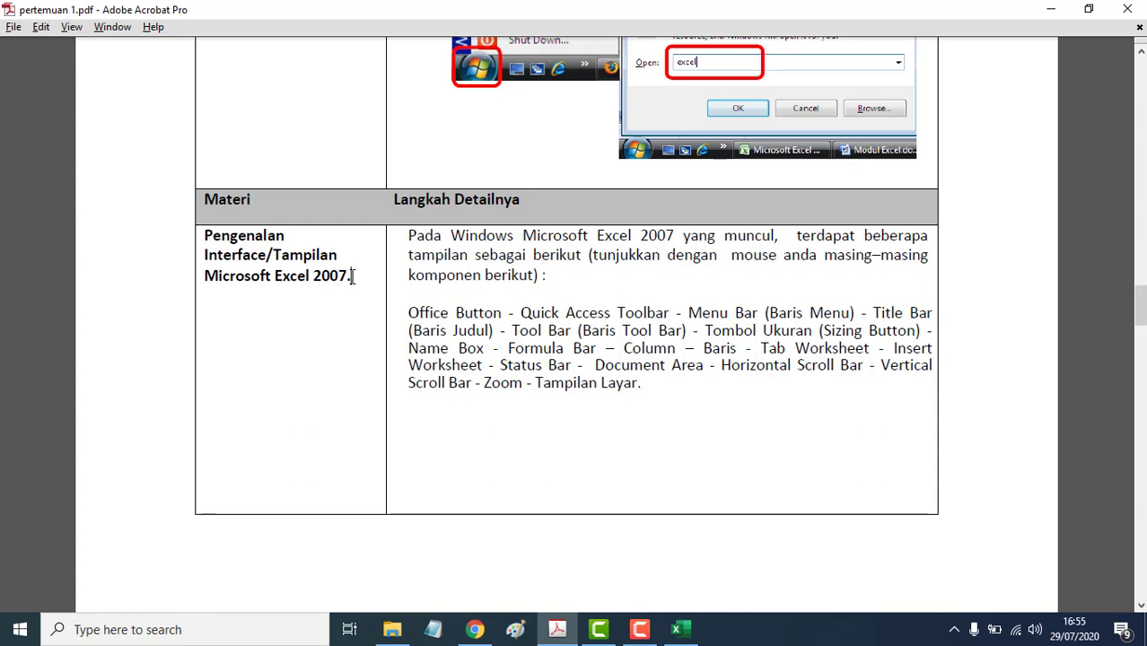
left_click_drag(353, 277, 315, 281)
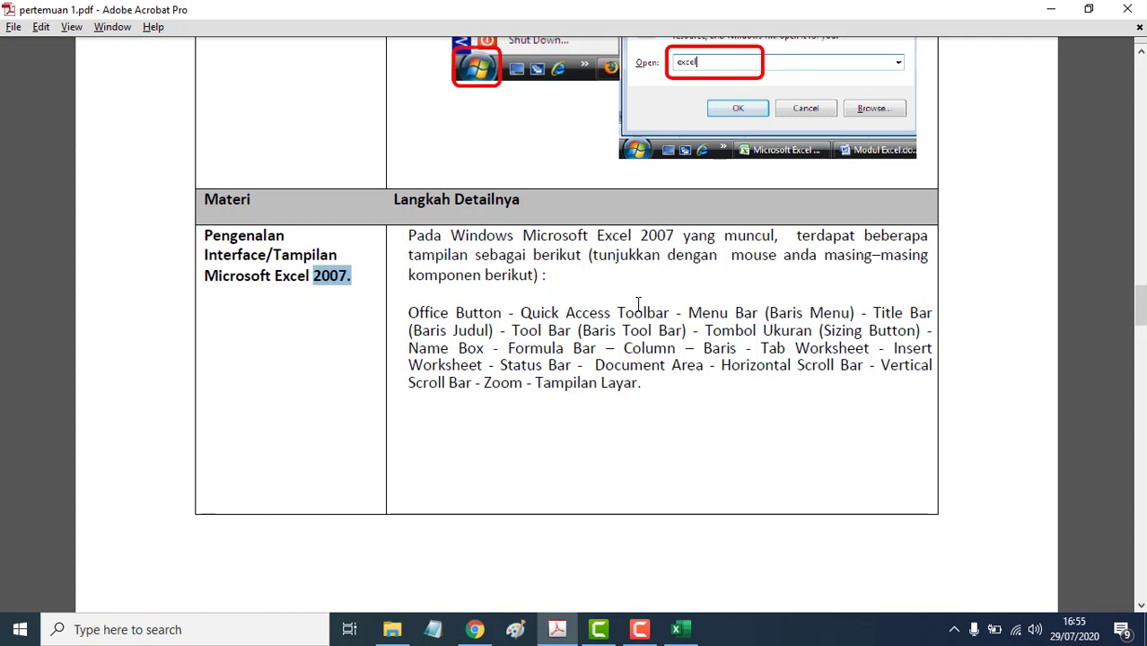
scroll(637, 307, "down", 1)
scroll(639, 305, "down", 1)
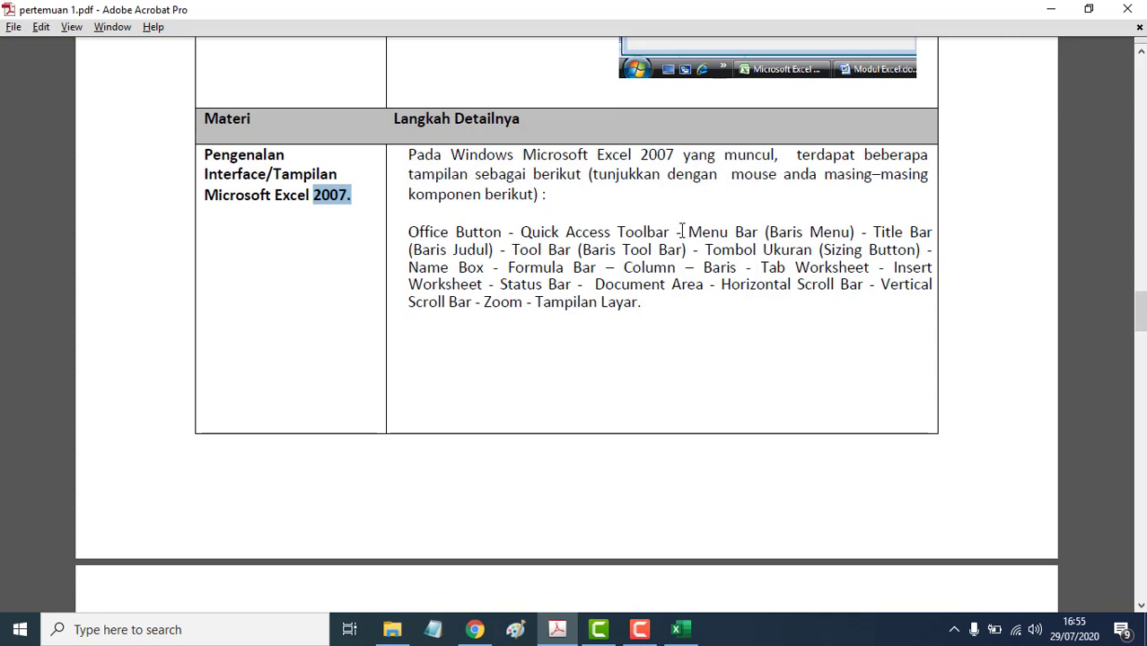
double_click(755, 303)
left_click(755, 303)
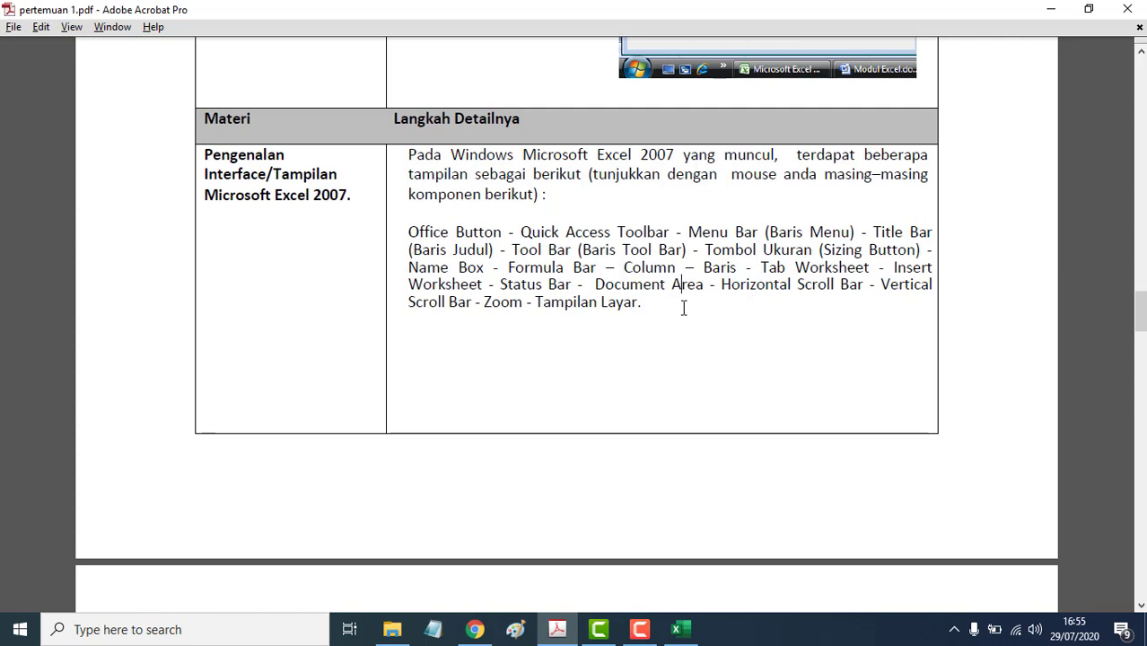
- Scroll down to page 3's labelled screenshot of the Excel interface
scroll(683, 308, "down", 2)
scroll(683, 307, "down", 3)
scroll(683, 308, "down", 2)
scroll(683, 307, "down", 3)
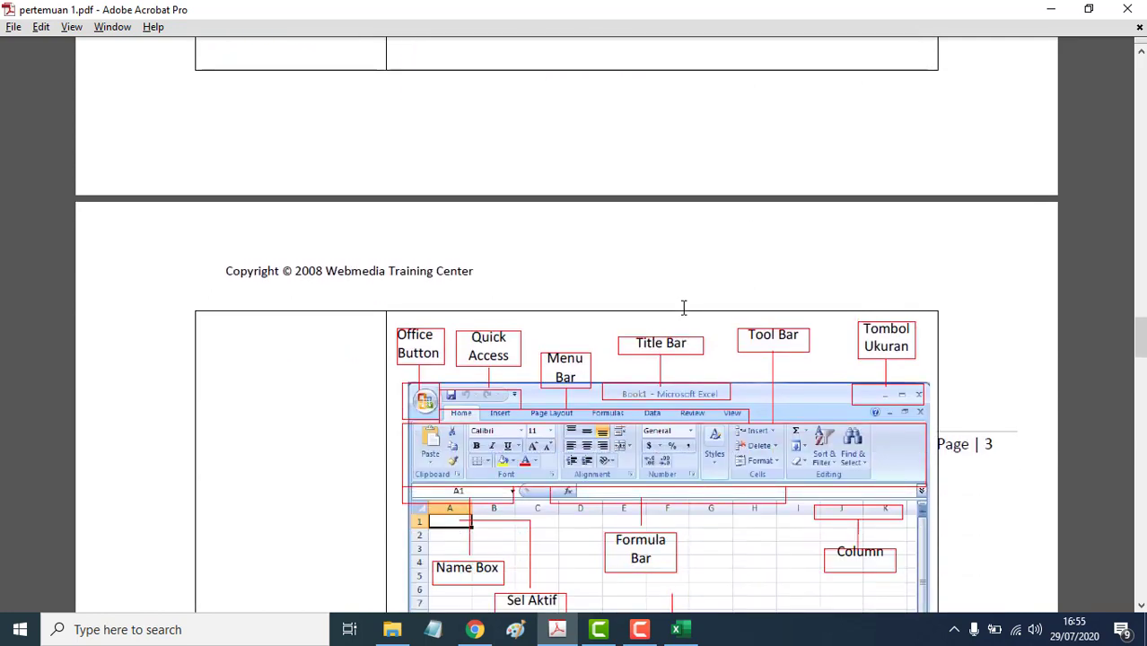
scroll(683, 308, "down", 2)
scroll(683, 308, "down", 2)
scroll(683, 308, "down", 1)
scroll(683, 308, "down", 1)
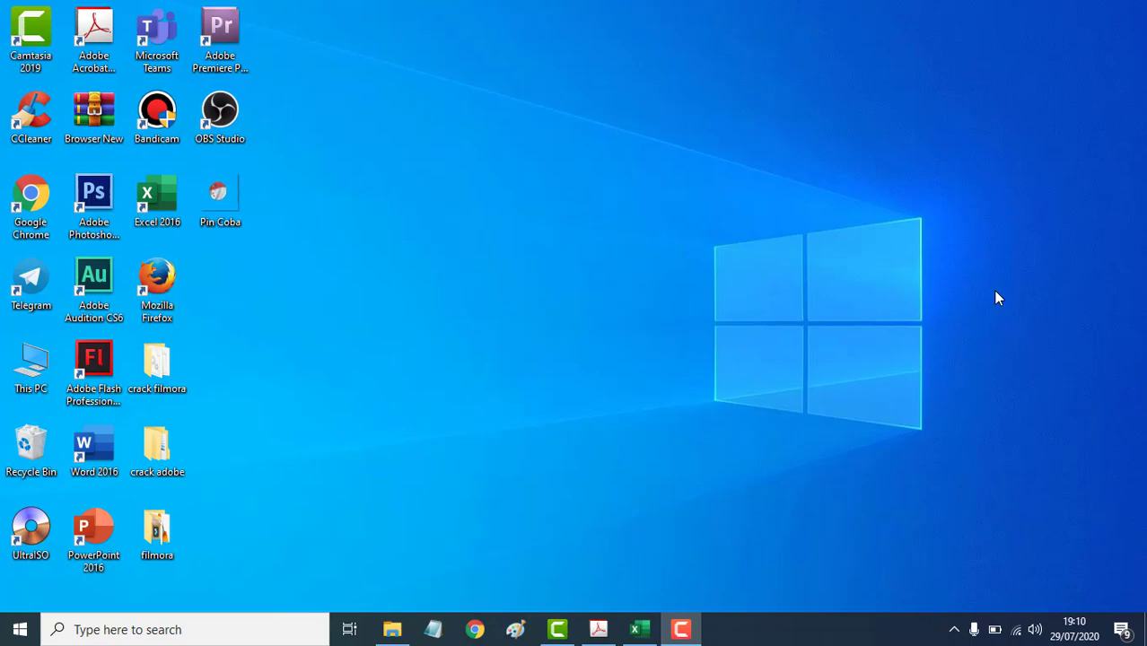
- Switch to Excel and back, then scroll to the numbered Office Button, Quick Access Toolbar list
key("alt+Tab")
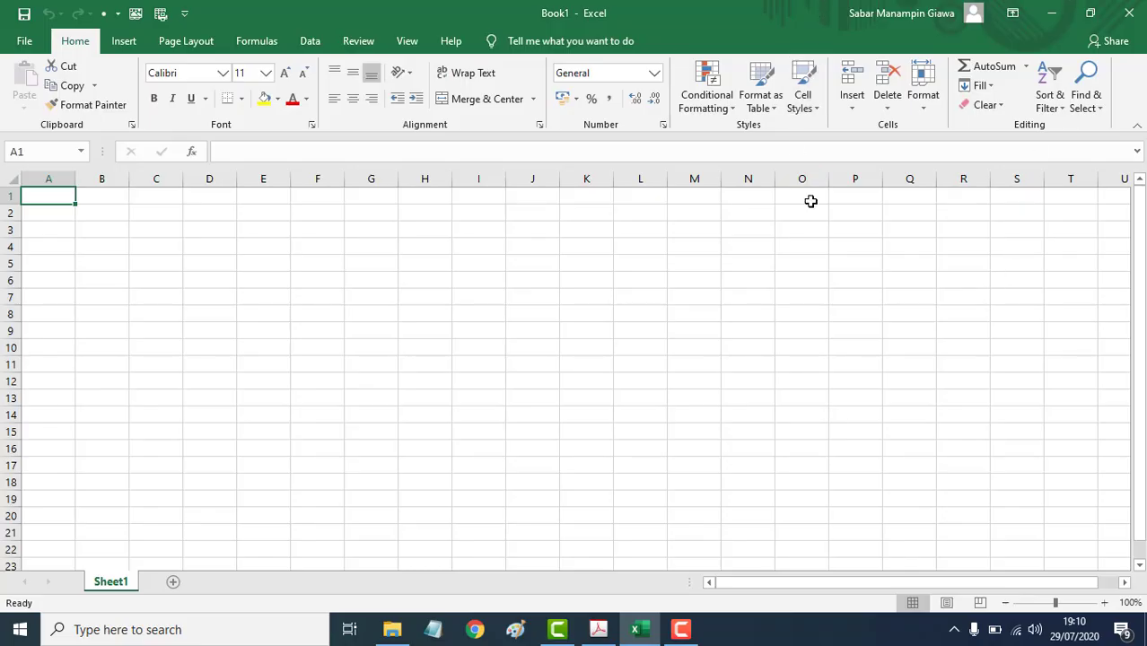
key("alt+Tab")
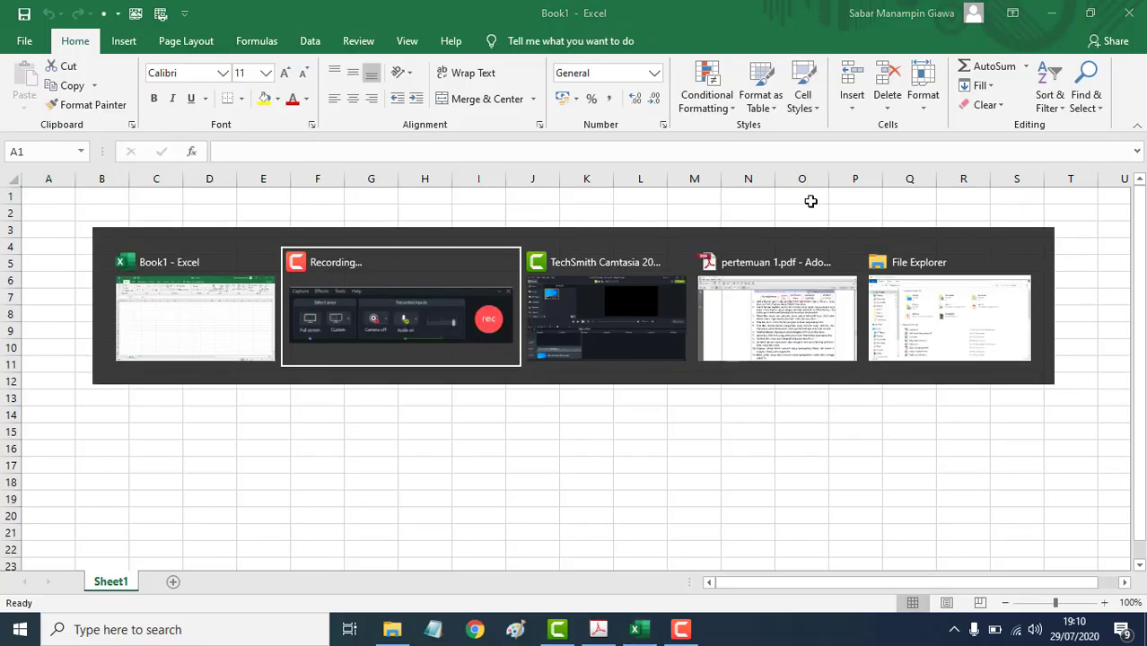
key("alt+Tab")
key("alt+Tab")
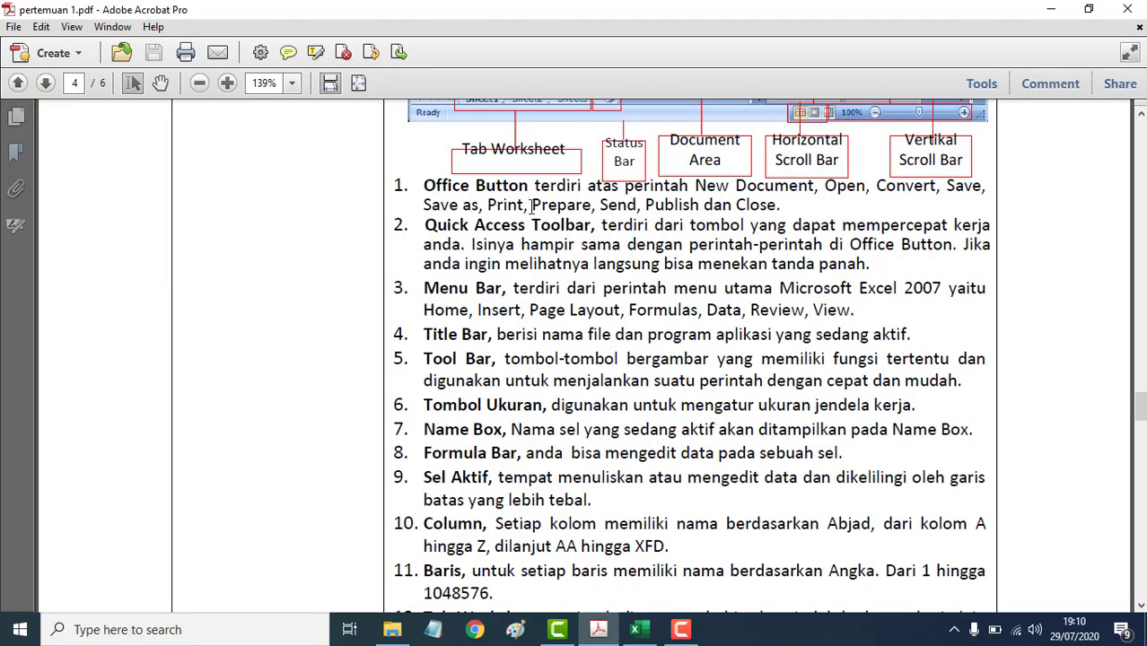
scroll(575, 199, "up", 4)
scroll(575, 199, "up", 3)
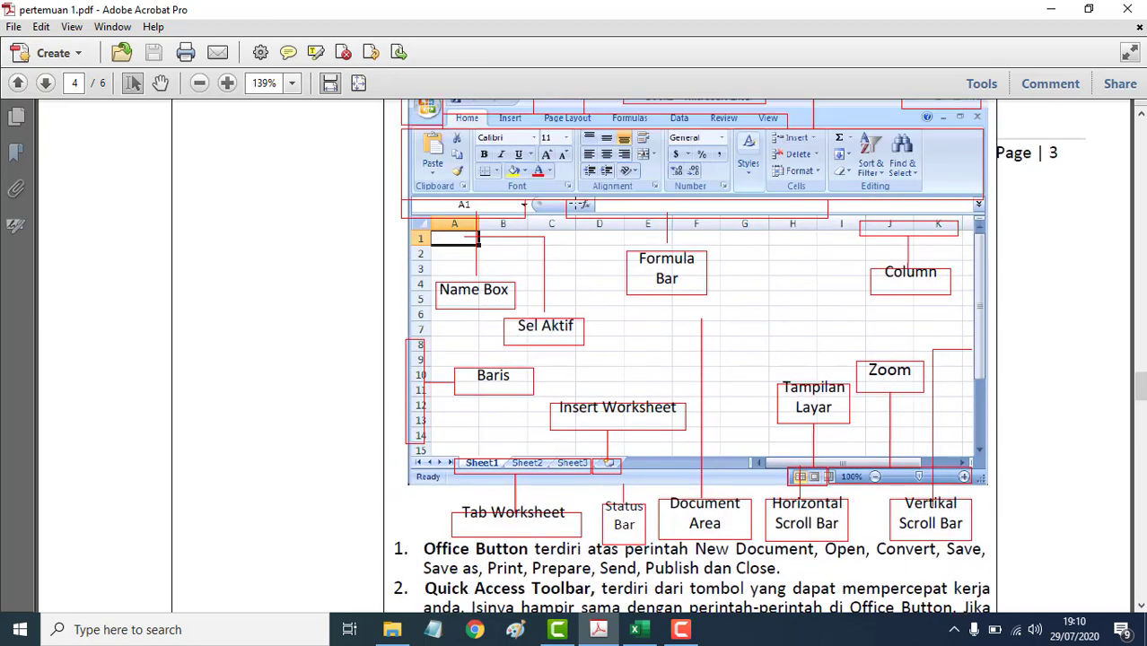
scroll(575, 199, "up", 3)
scroll(579, 244, "down", 4)
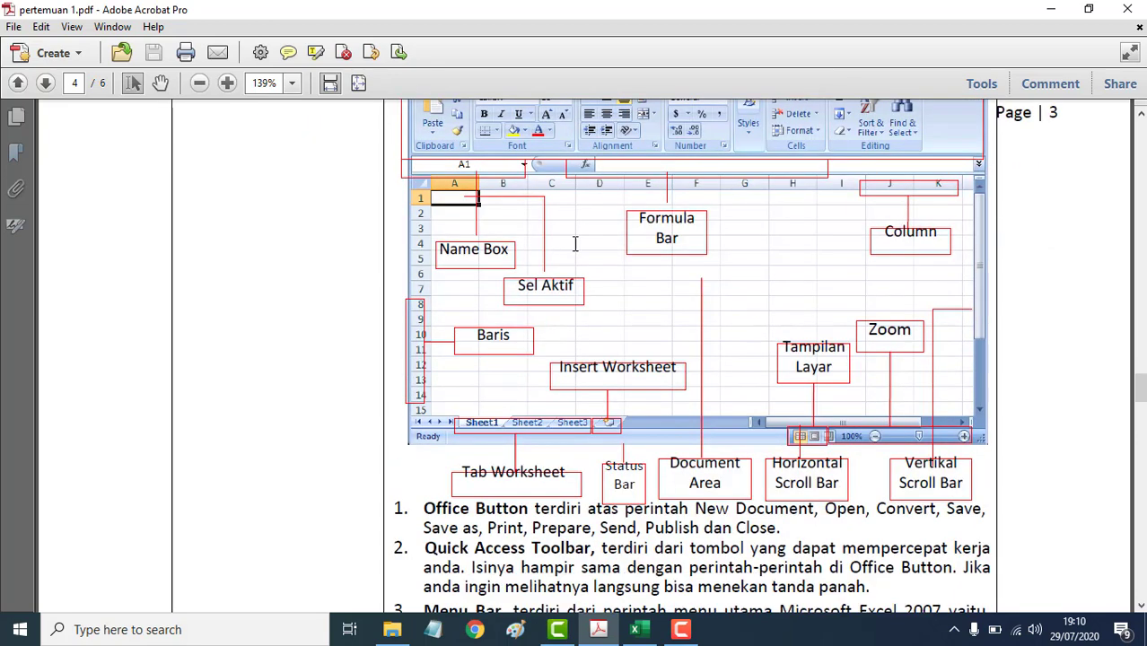
scroll(579, 243, "down", 5)
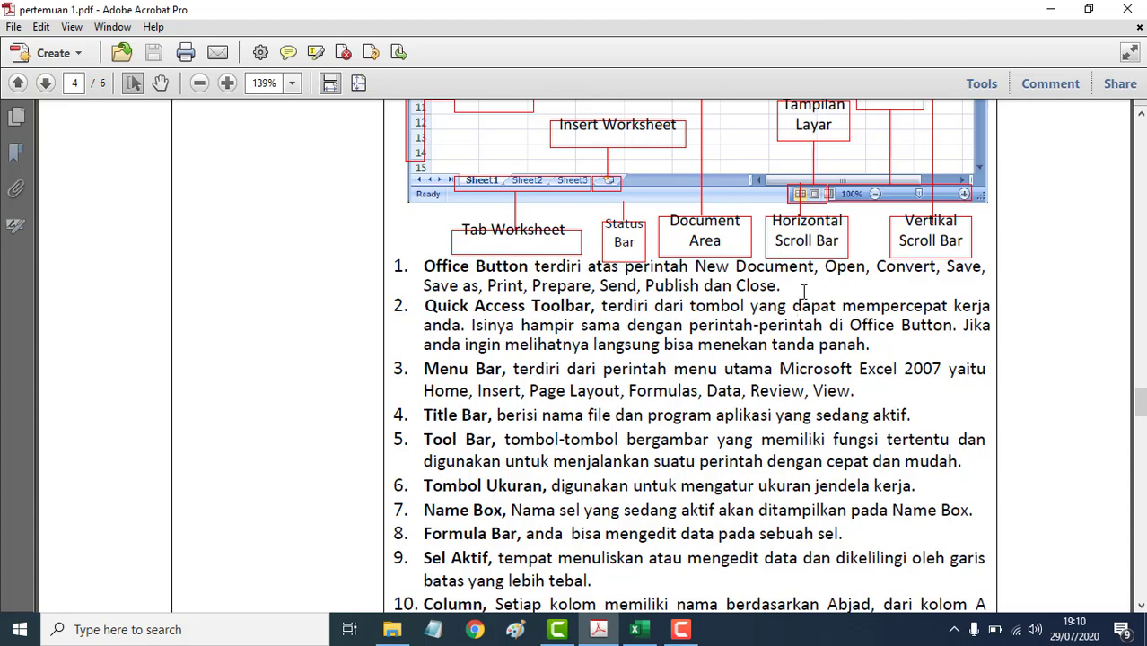
key("alt+Tab")
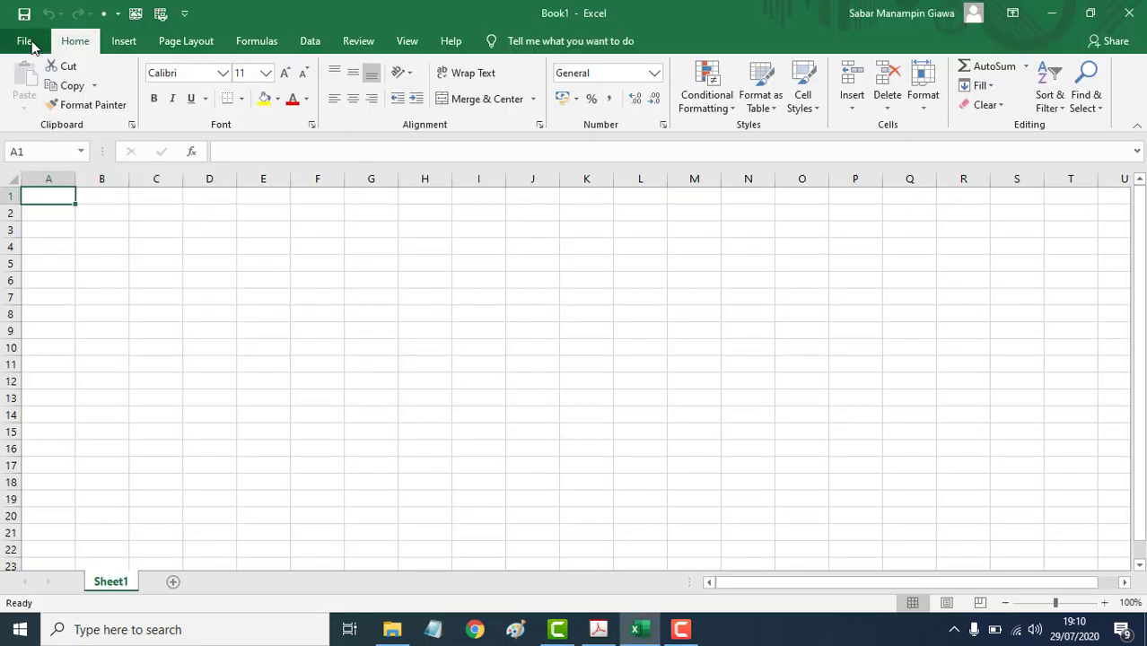
left_click(31, 45)
left_click(28, 45)
left_click(34, 45)
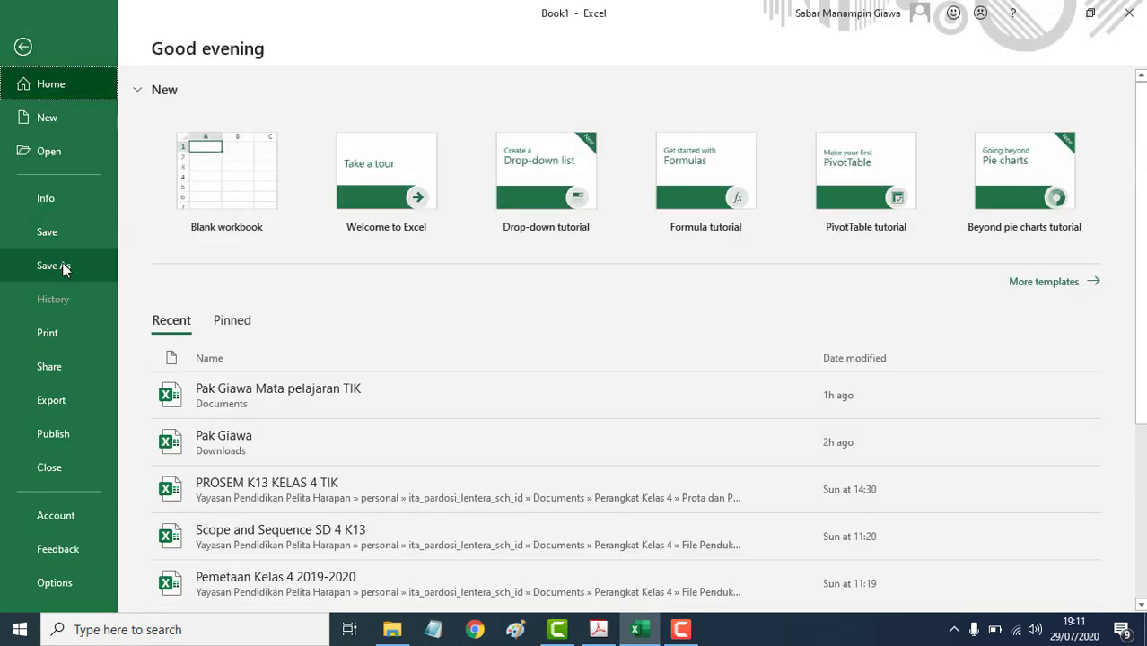
left_click(23, 57)
key("alt+Tab")
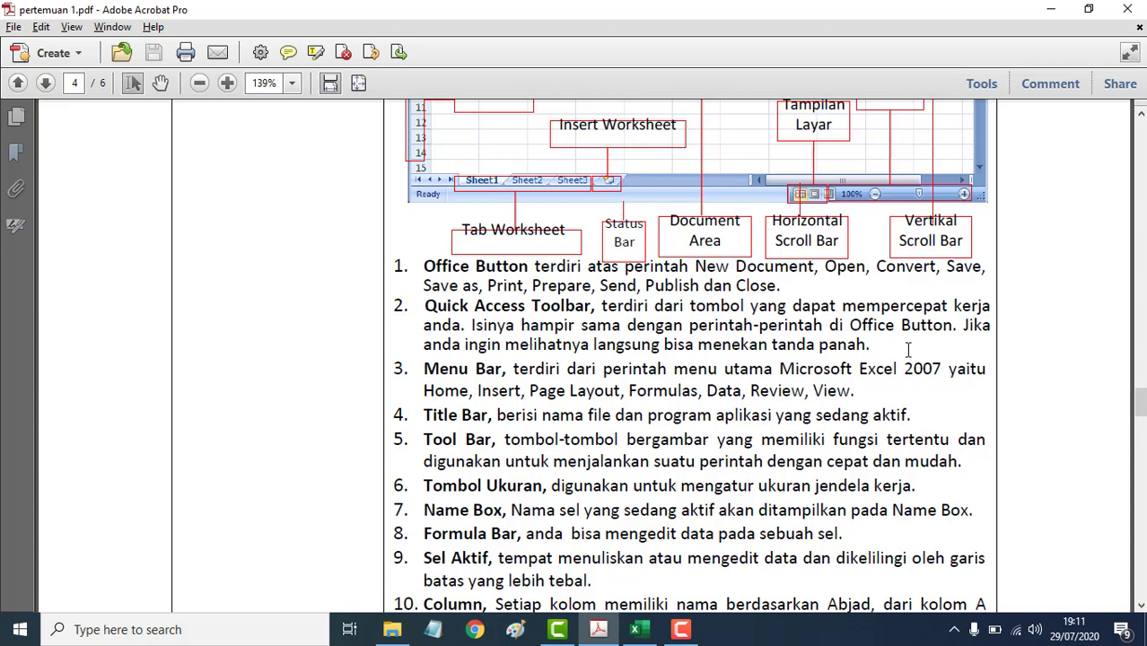
key("alt+Tab")
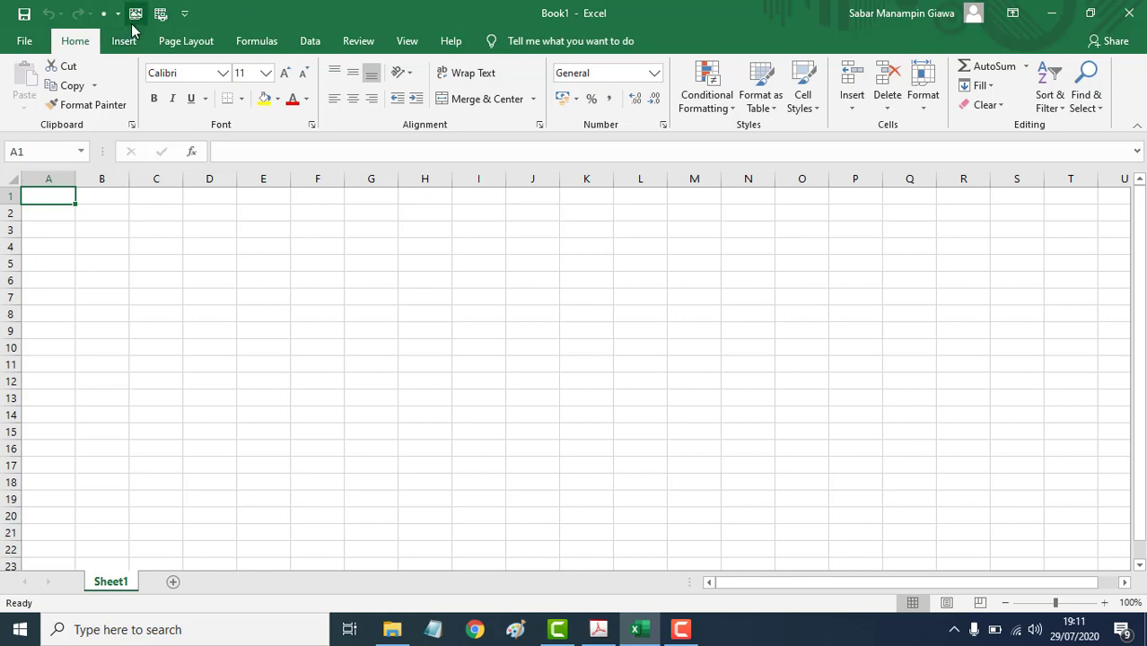
left_click(135, 15)
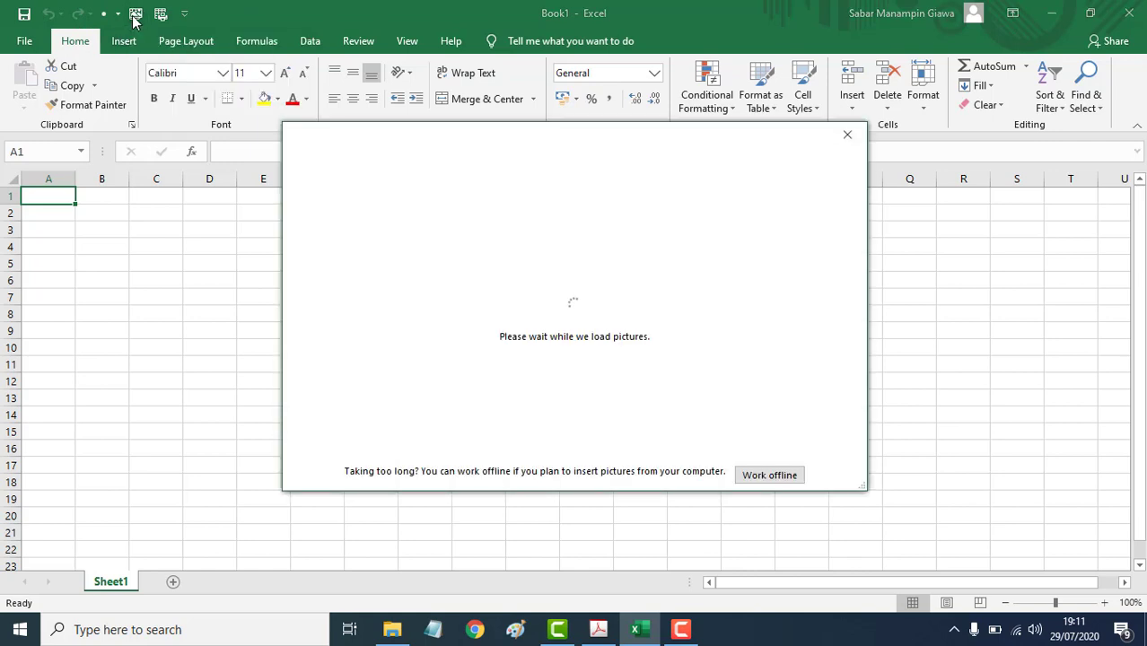
left_click(847, 134)
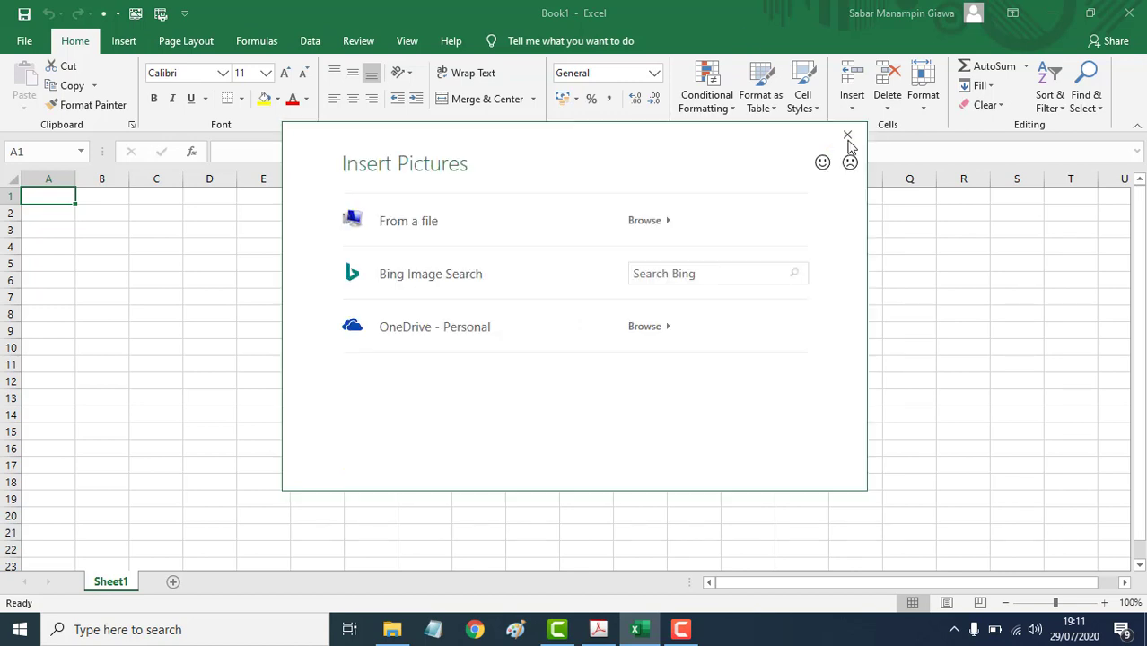
left_click(162, 16)
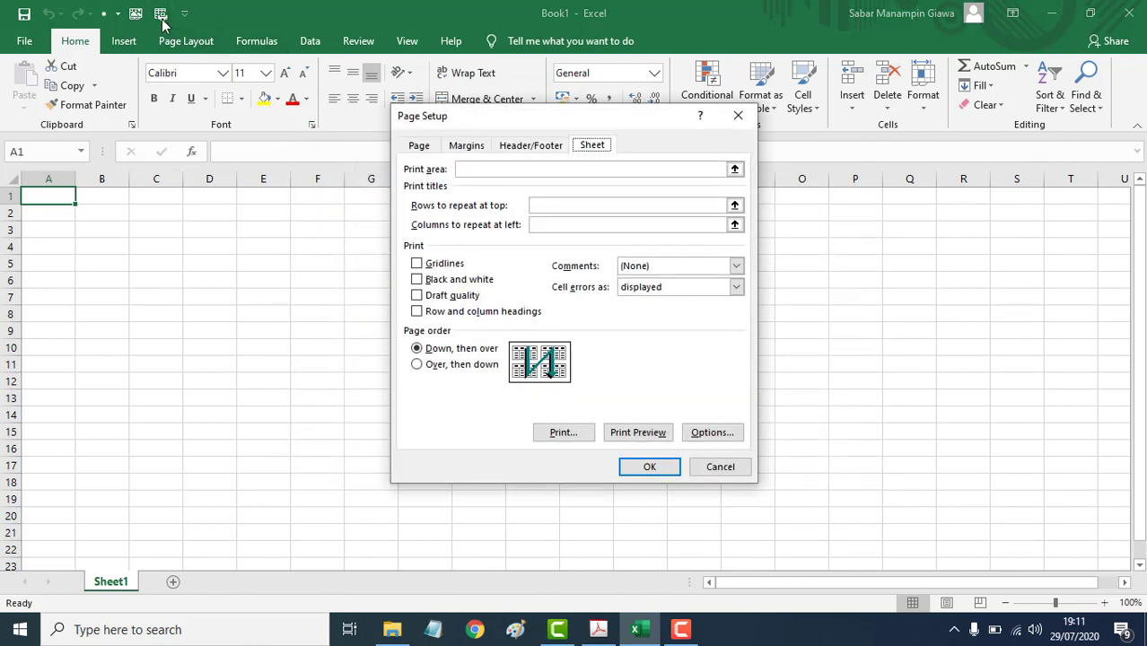
left_click(739, 118)
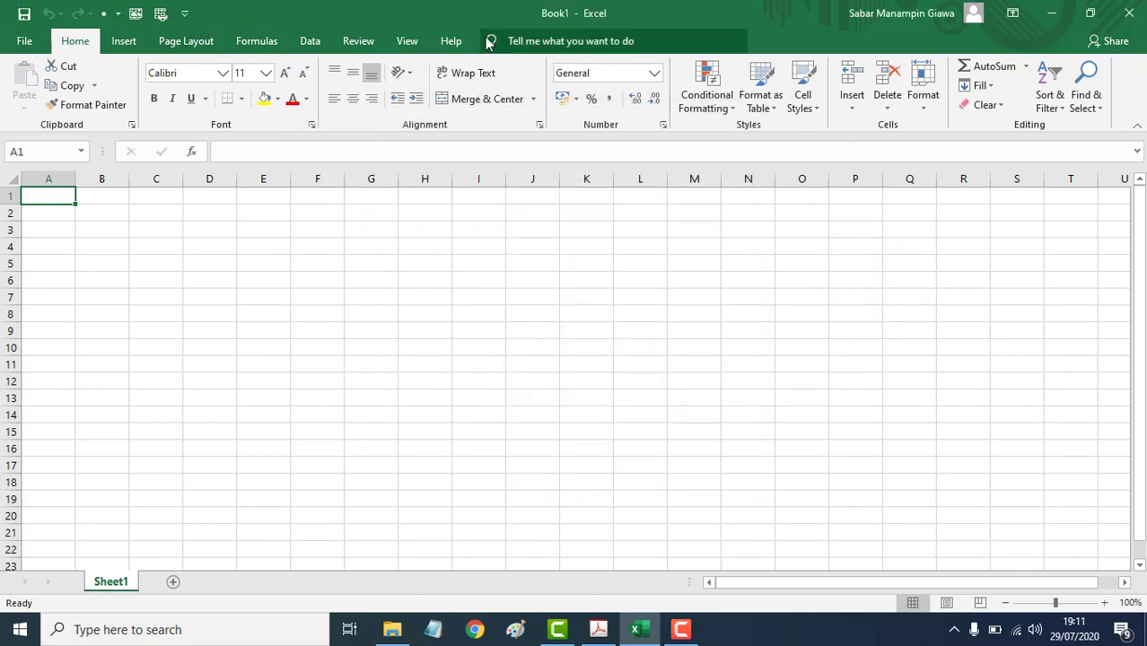
key("alt+Tab")
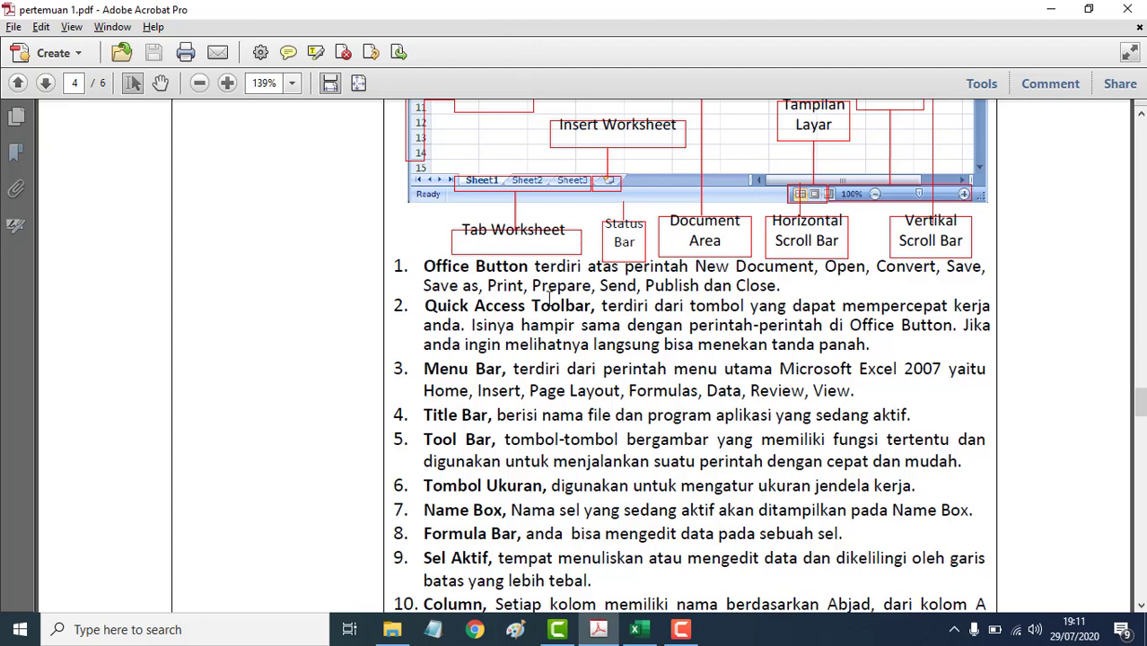
- Show items 10–11 (Column, Baris), then switch to Book1 and display ribbon key hints
scroll(549, 298, "down", 1)
scroll(539, 296, "down", 1)
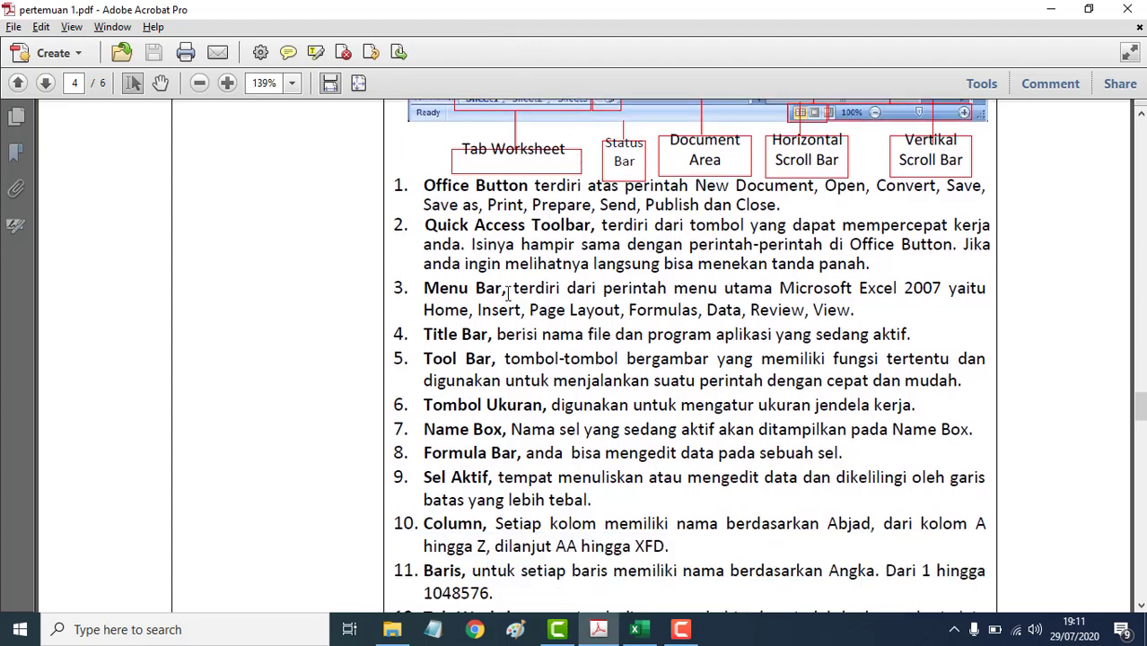
key("alt+Tab")
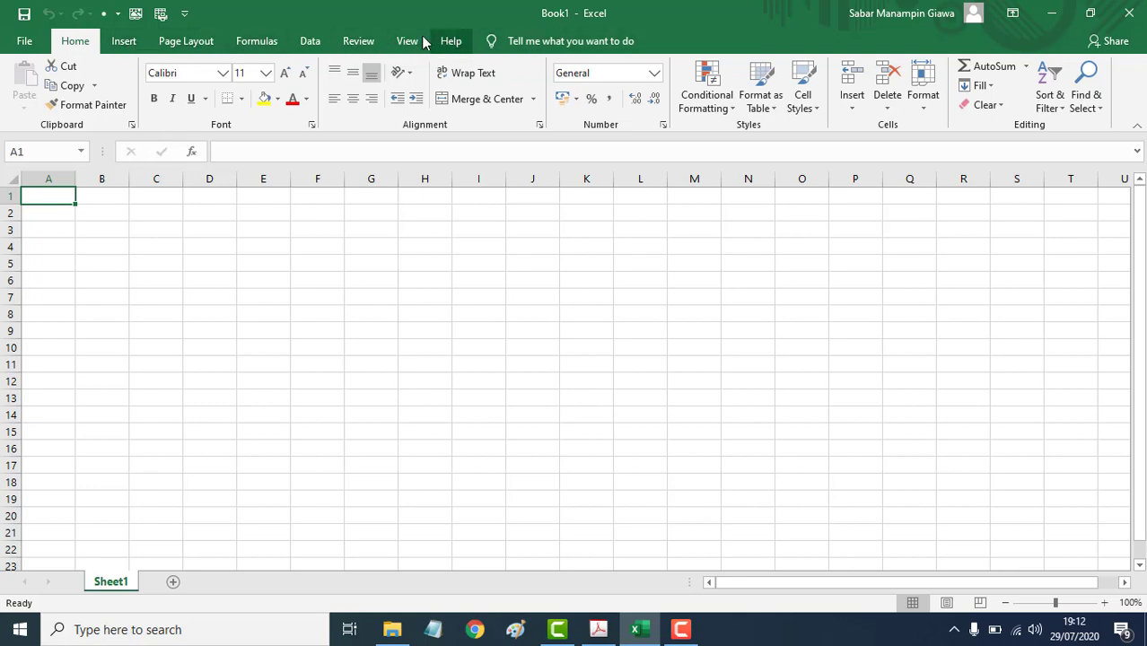
key("alt+Tab")
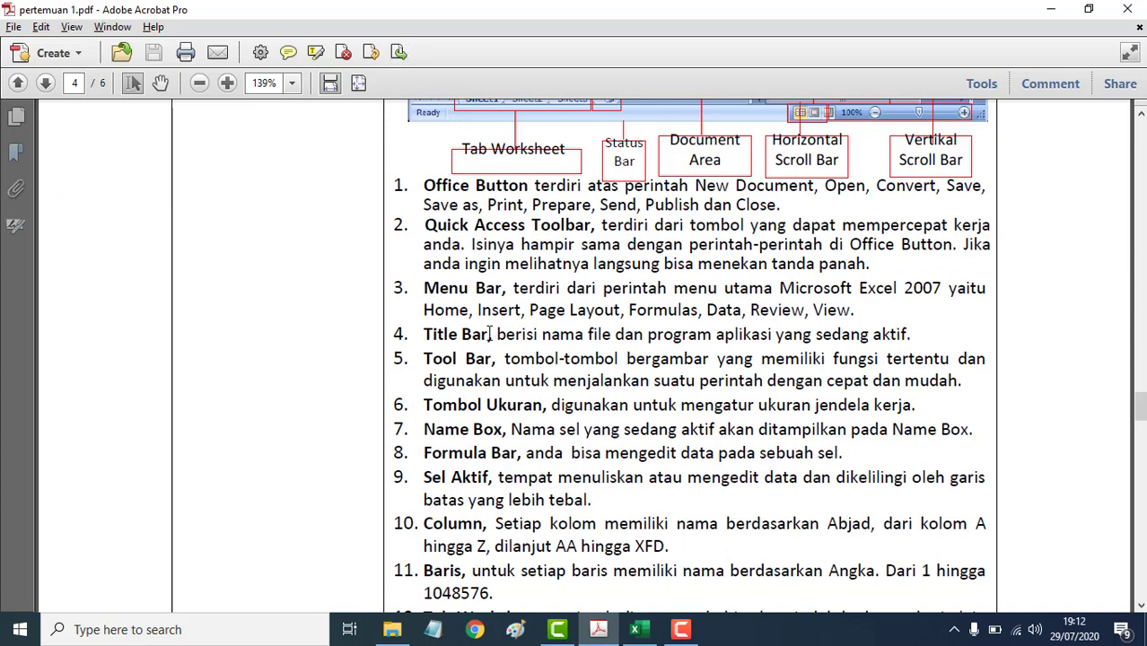
key("alt+Tab")
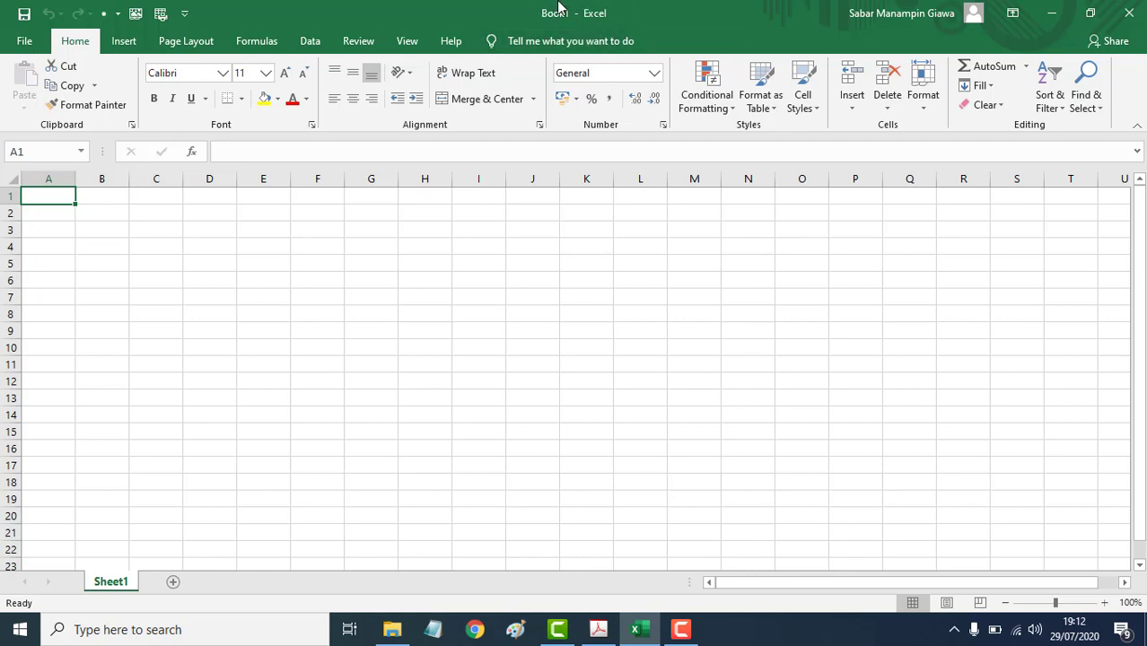
key("alt")
- Scroll the PDF lesson down to the Tab Worksheet, Insert Worksheet and Status Bar items
key("alt+Tab")
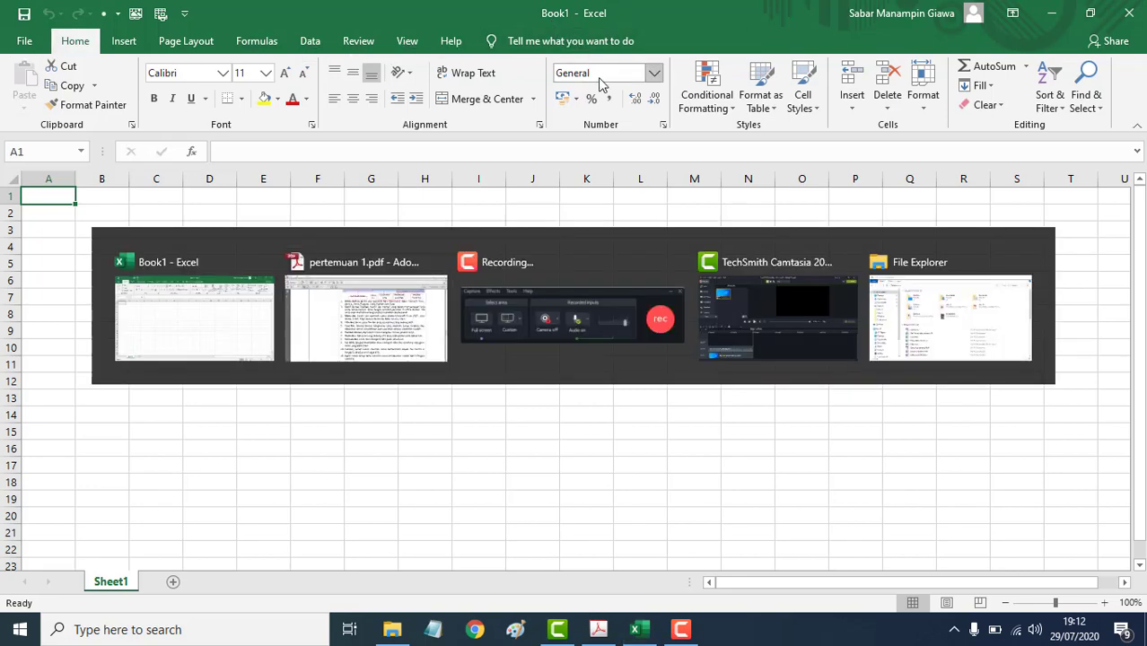
scroll(631, 518, "down", 1)
scroll(628, 511, "down", 1)
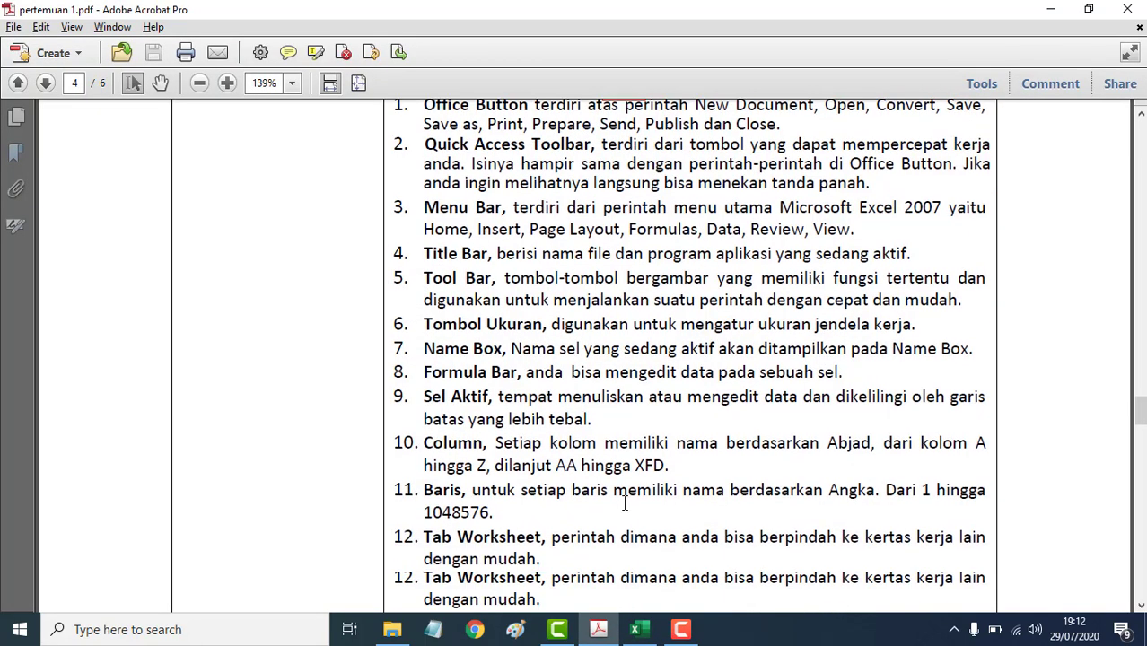
scroll(610, 490, "down", 1)
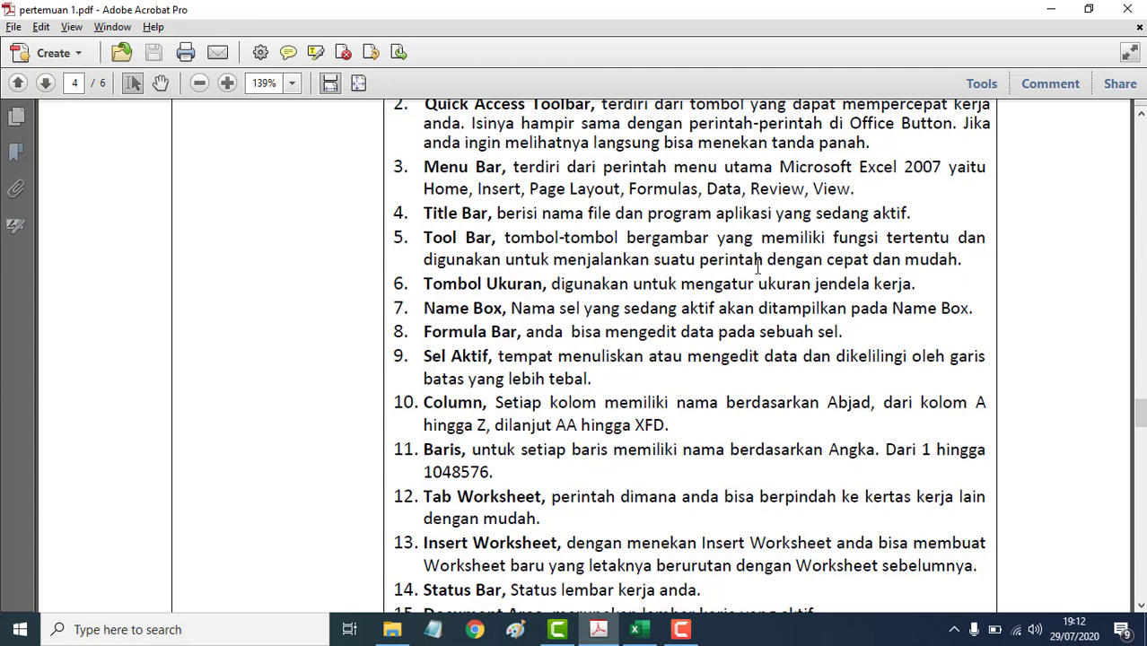
- Compare the lesson with Excel several times, rescroll the PDF, and finish on blank Book1
key("alt+Tab")
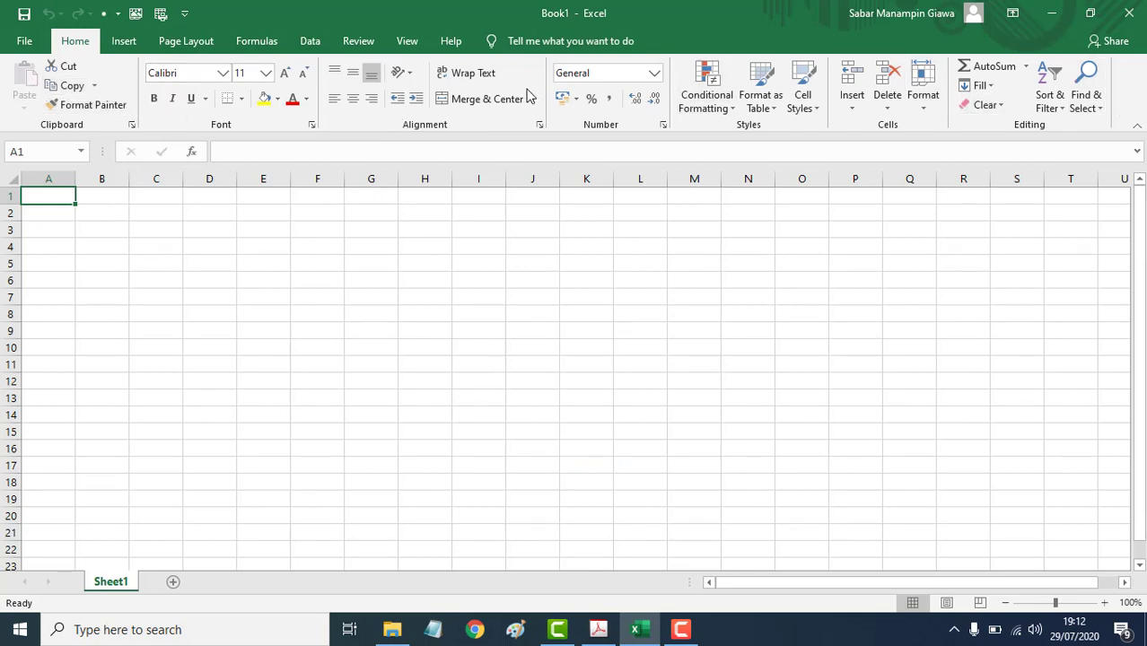
key("alt+Tab")
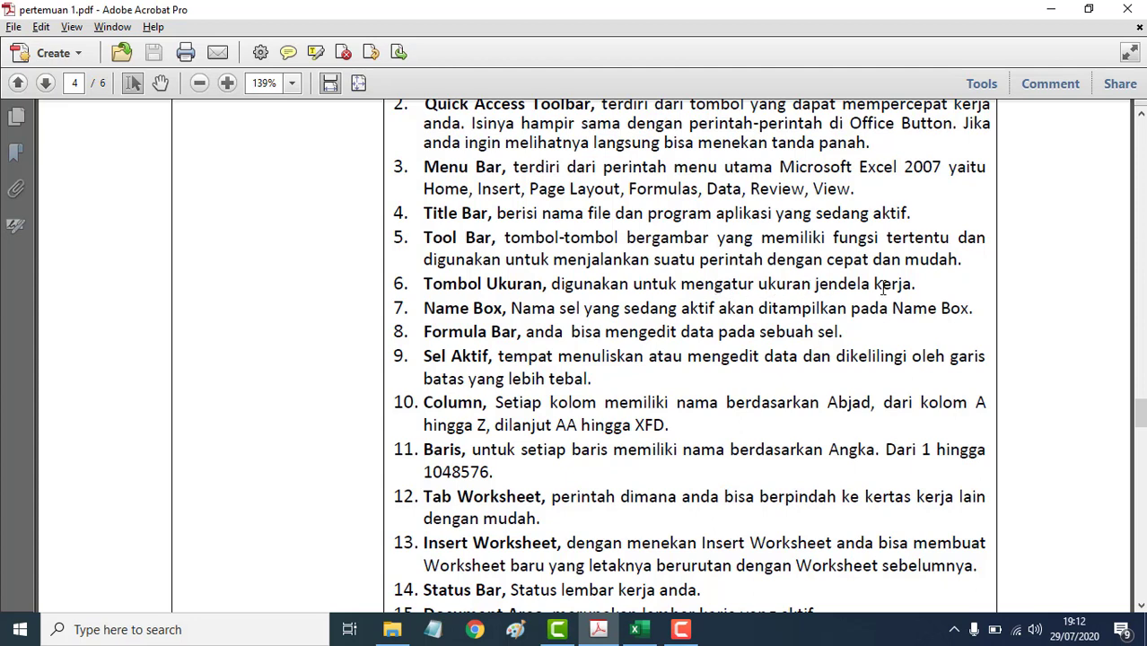
key("alt+Tab")
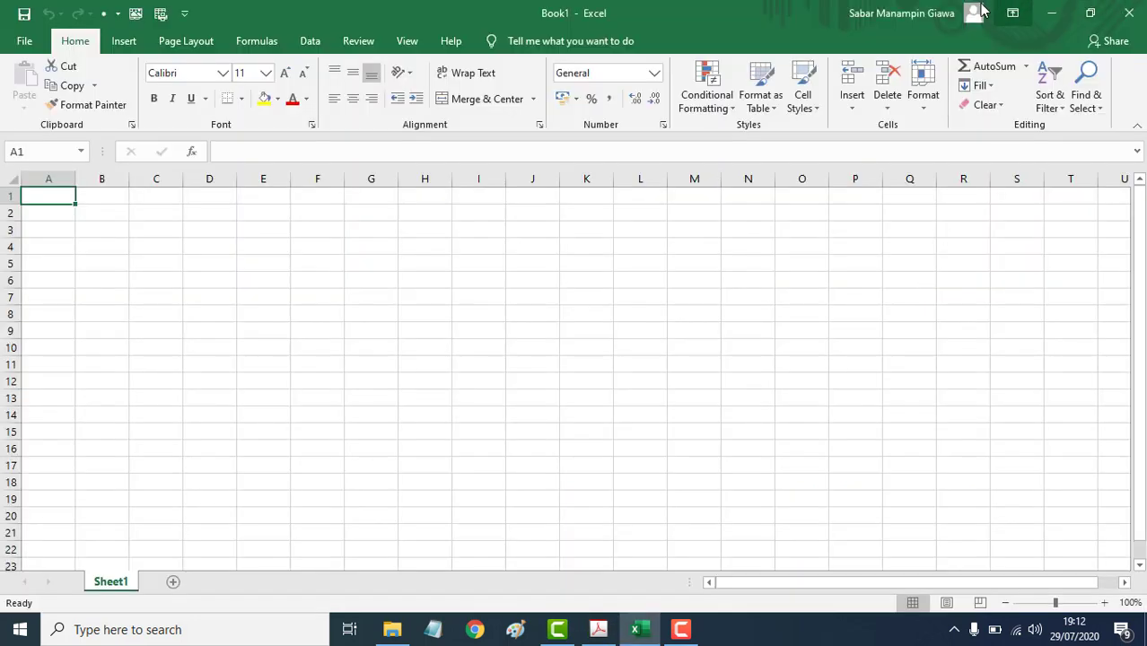
key("alt+Tab")
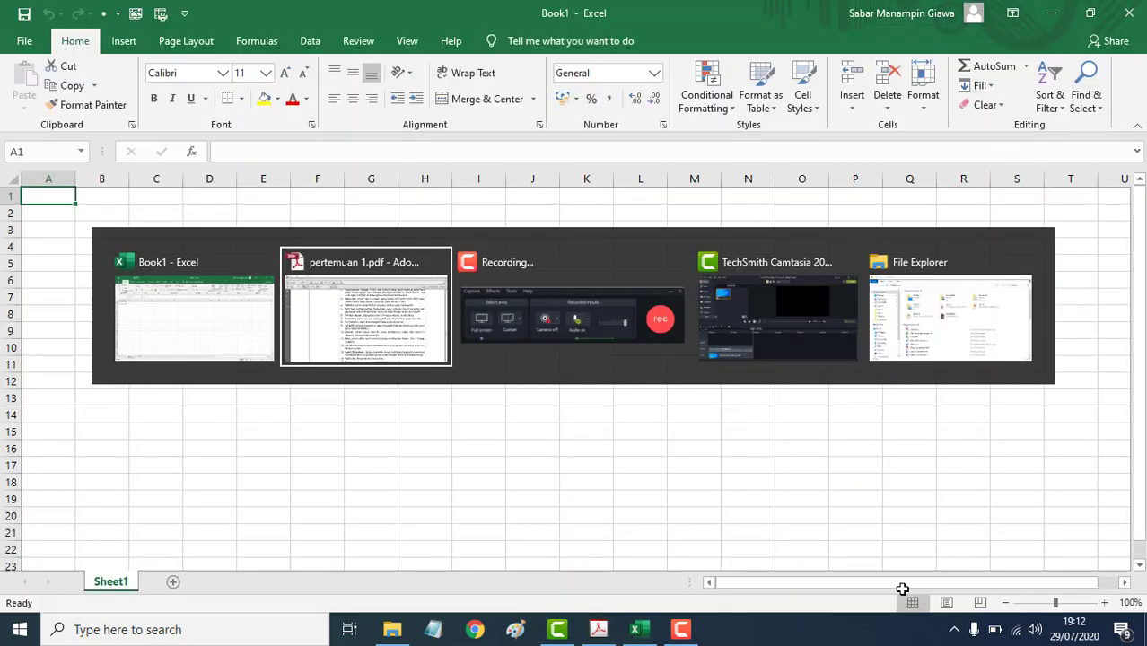
scroll(692, 413, "up", 5)
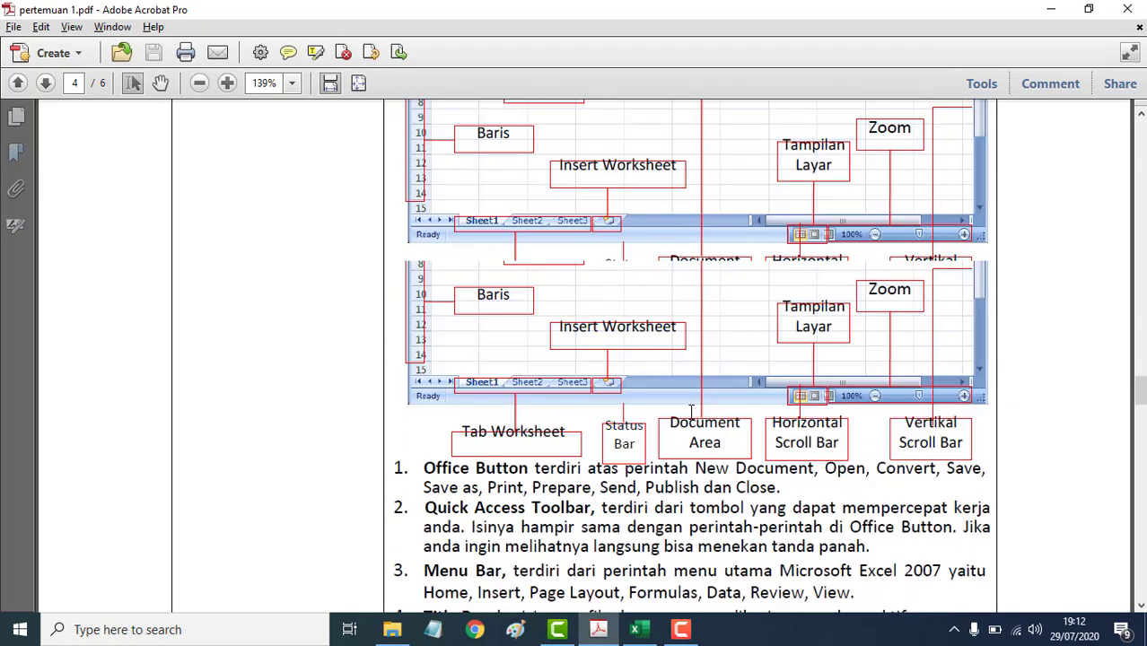
scroll(691, 413, "up", 3)
scroll(691, 413, "down", 2)
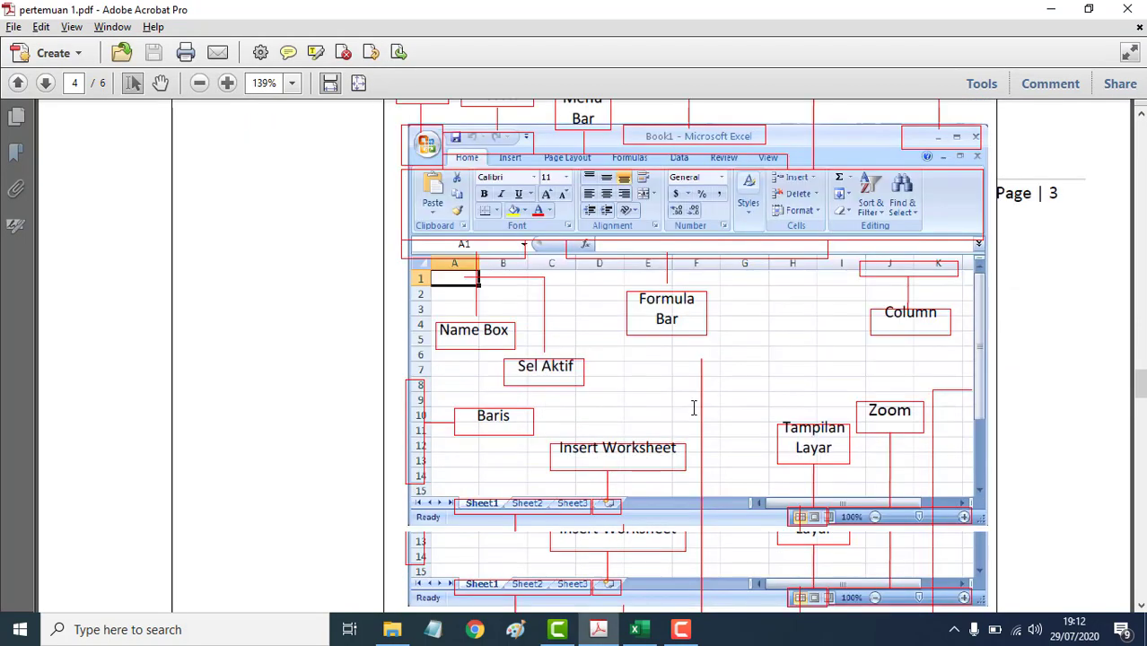
scroll(691, 413, "down", 5)
scroll(691, 413, "down", 3)
scroll(696, 403, "down", 2)
key("alt+Tab")
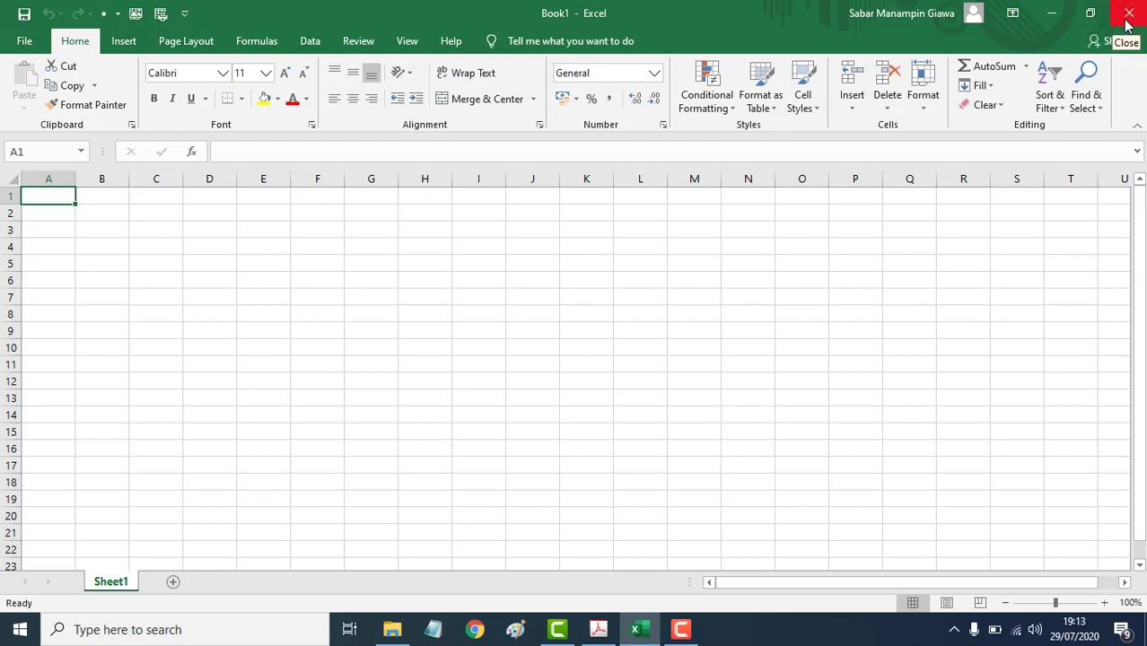
- Minimize, restore and maximize the Book1 window, then shrink and re-maximize it
left_click(1055, 18)
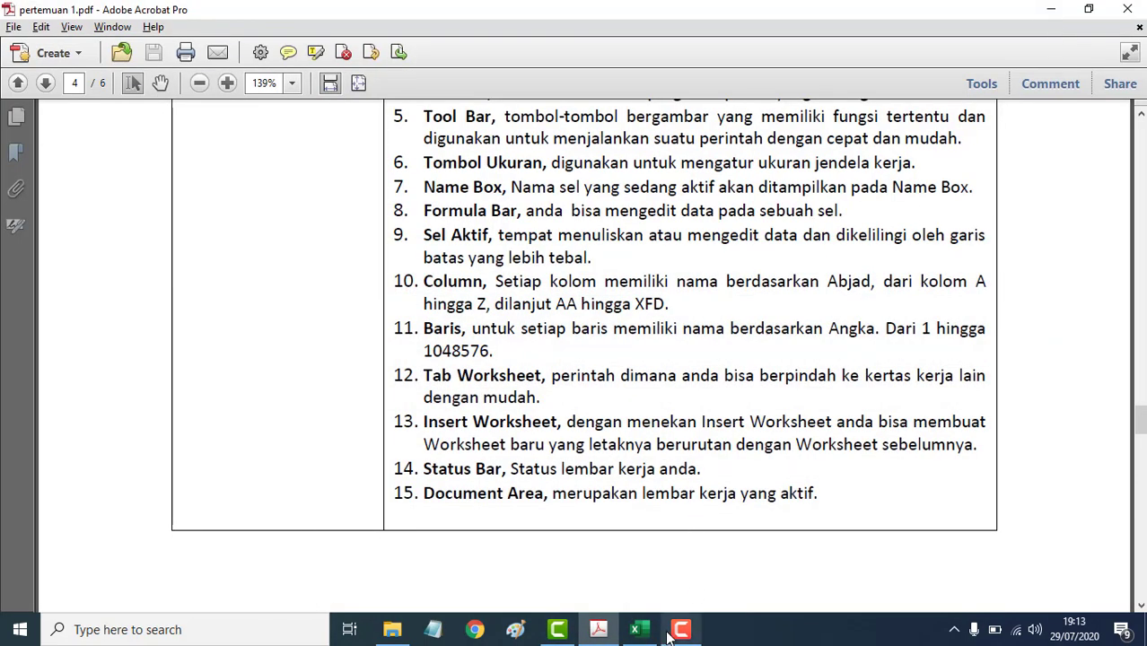
mouse_move(636, 629)
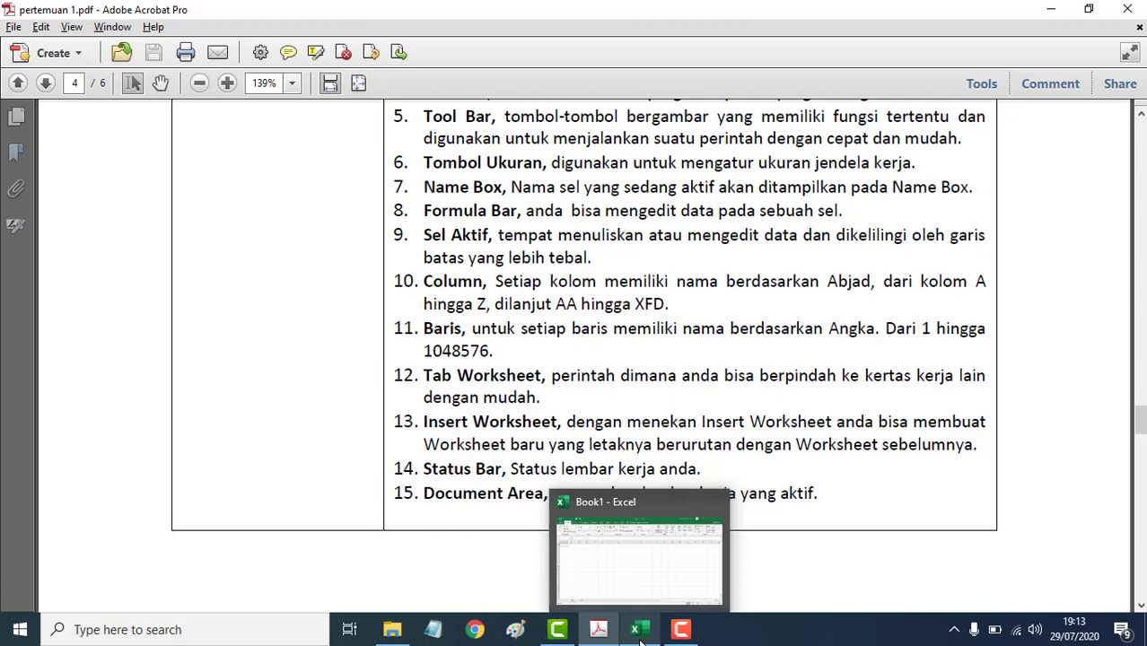
left_click(639, 630)
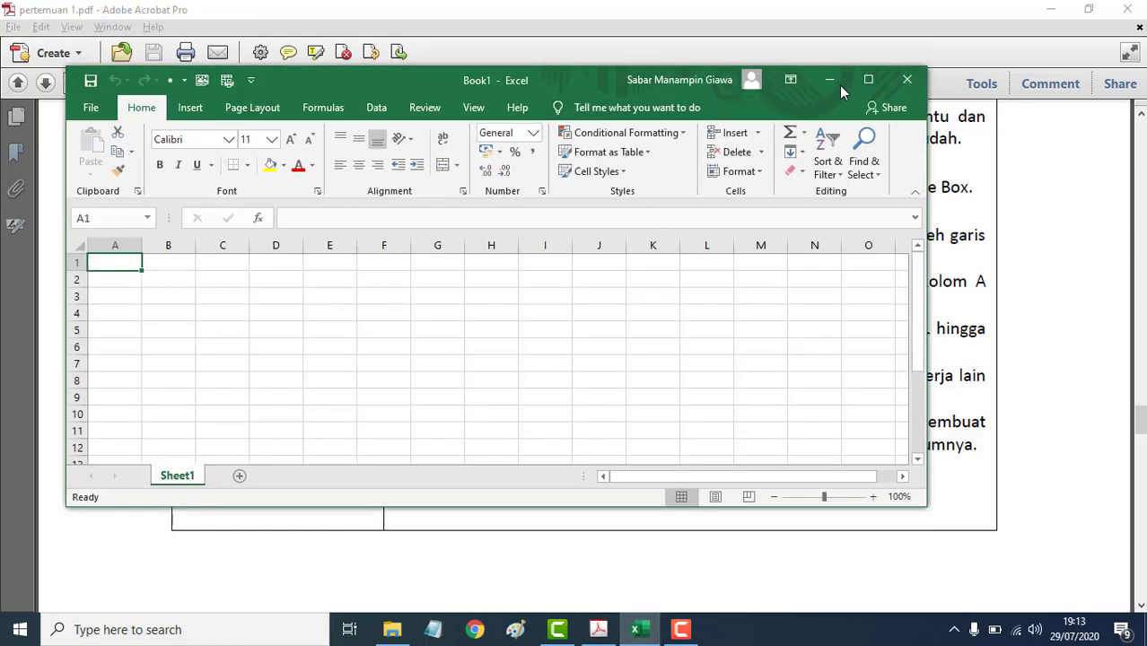
left_click(868, 81)
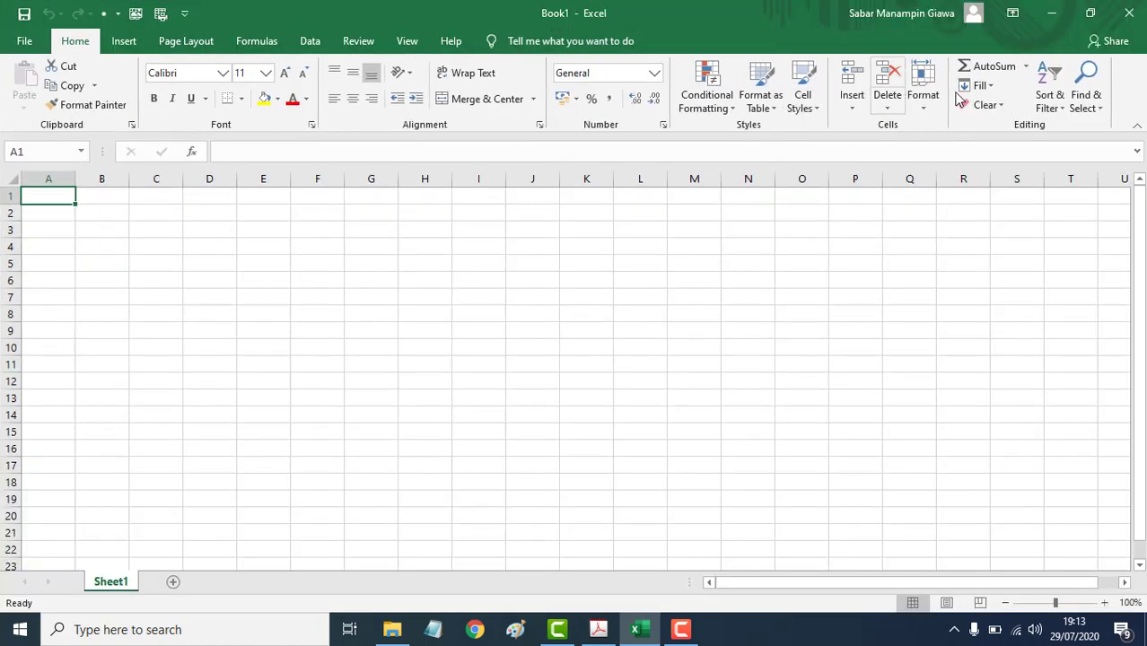
left_click(1089, 14)
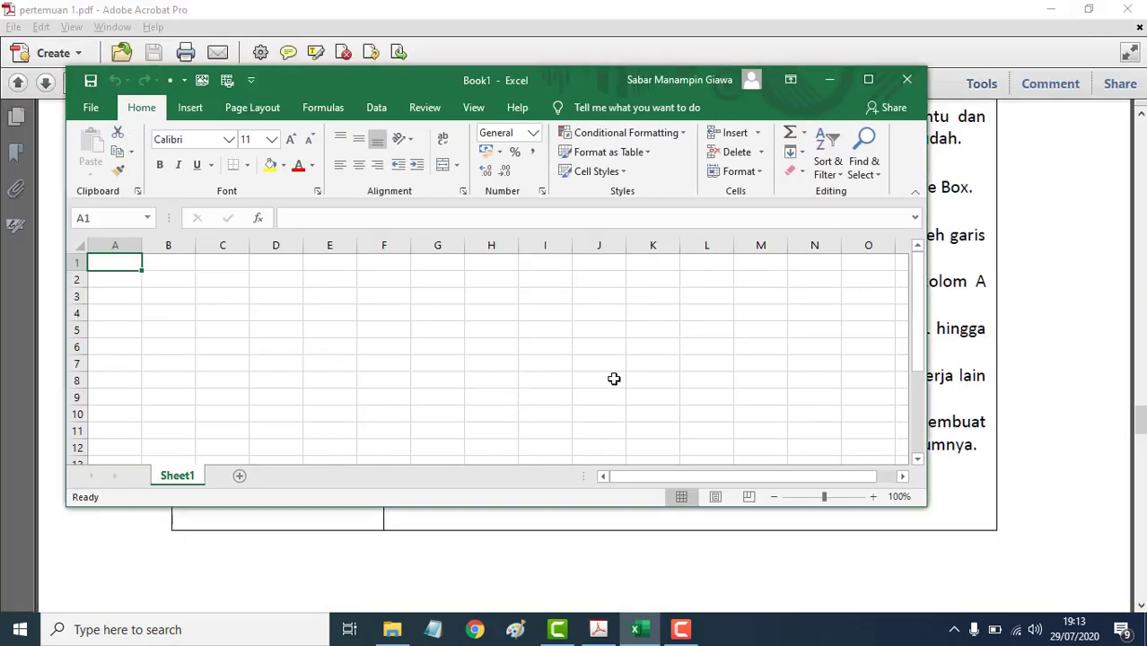
left_click(869, 81)
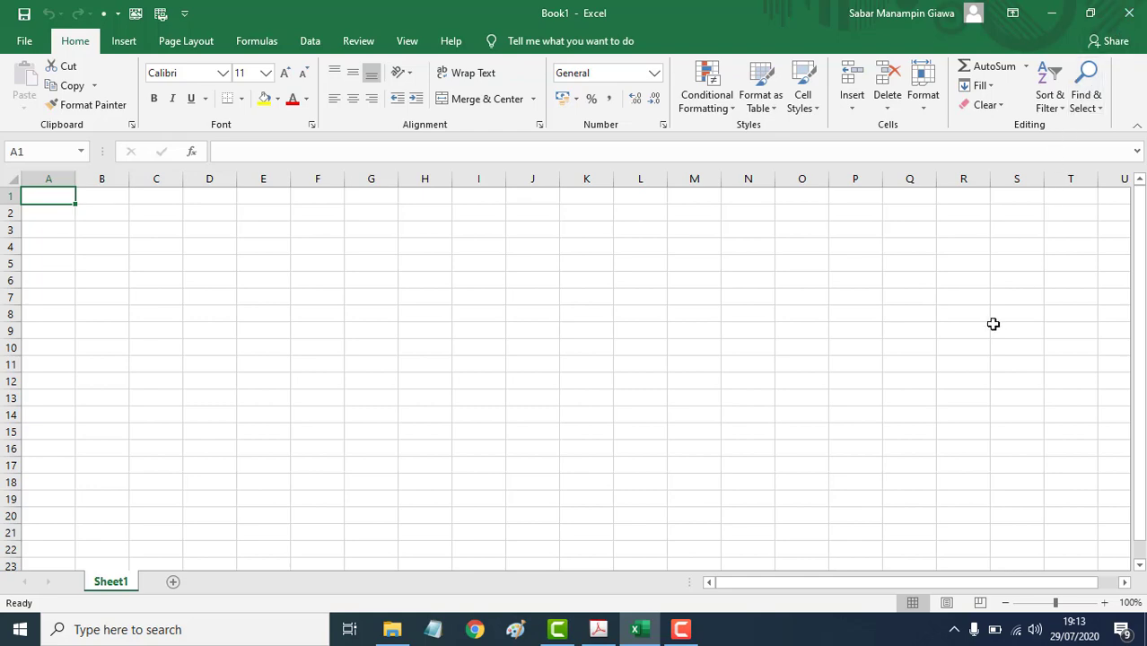
key("alt+Tab")
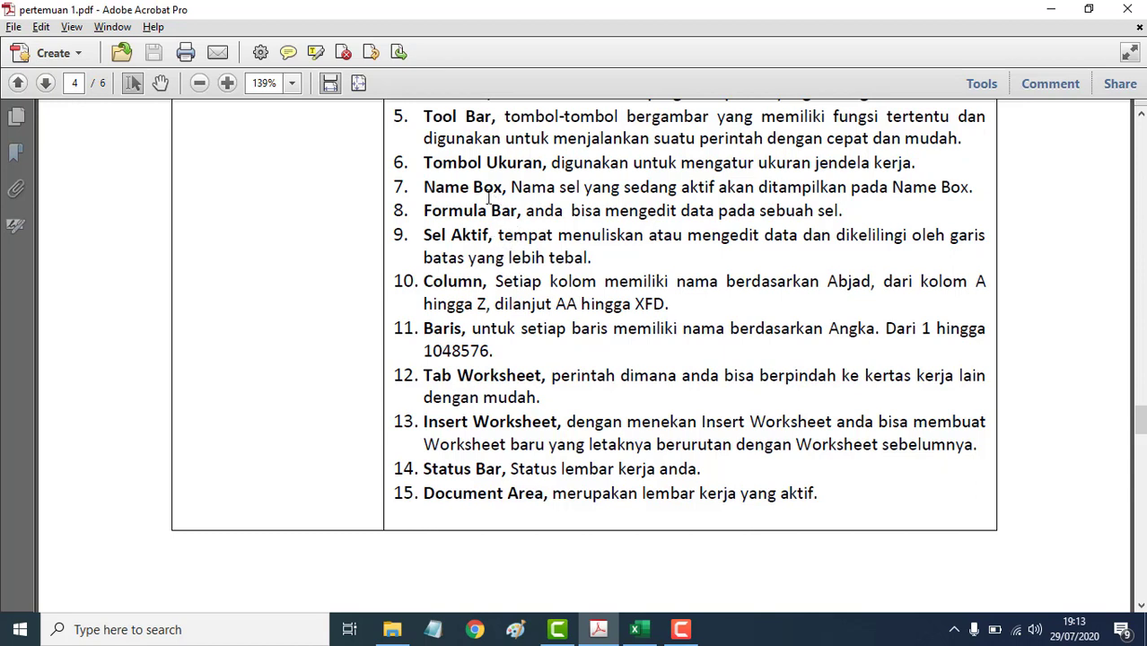
key("alt+Tab")
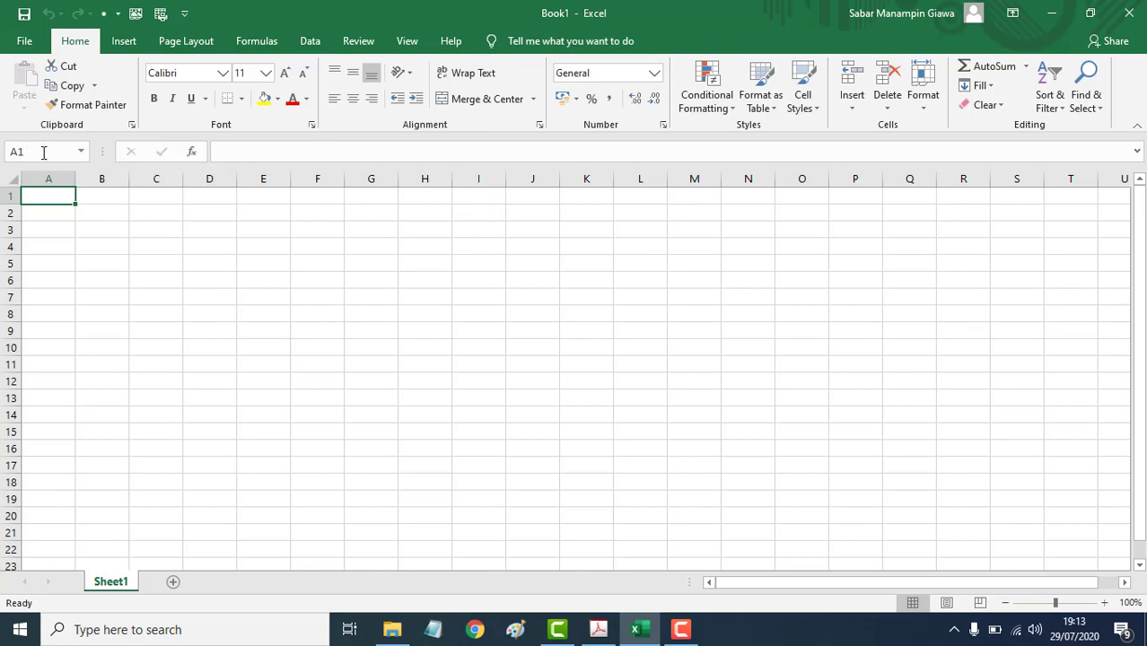
left_click(43, 152)
left_click(44, 152)
left_click(102, 216)
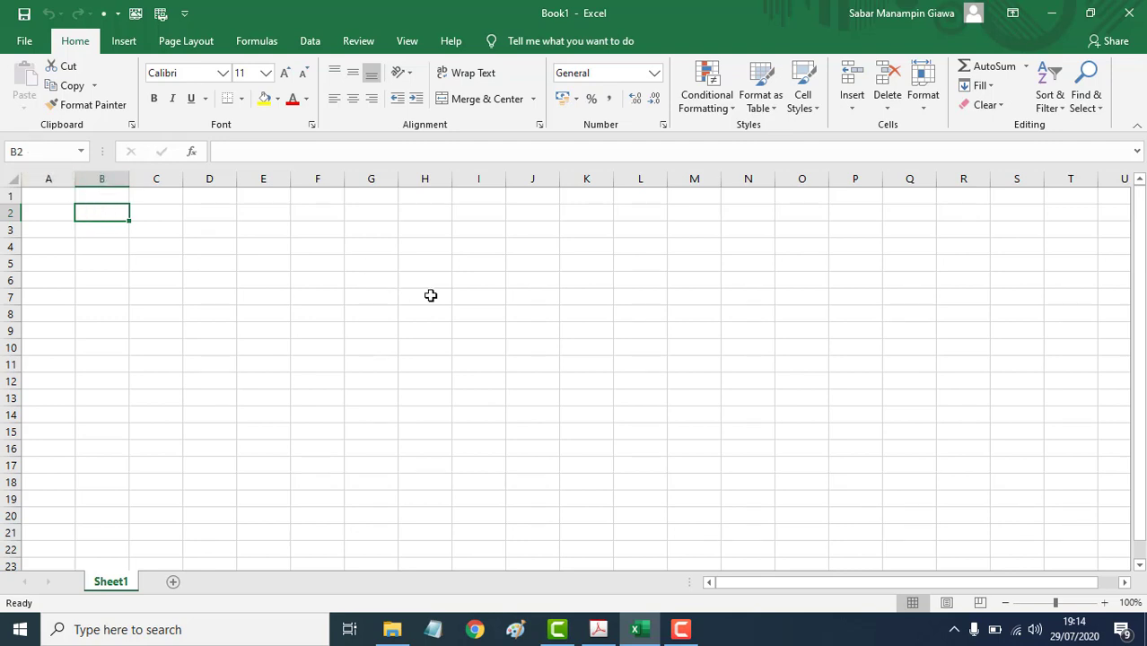
left_click(543, 345)
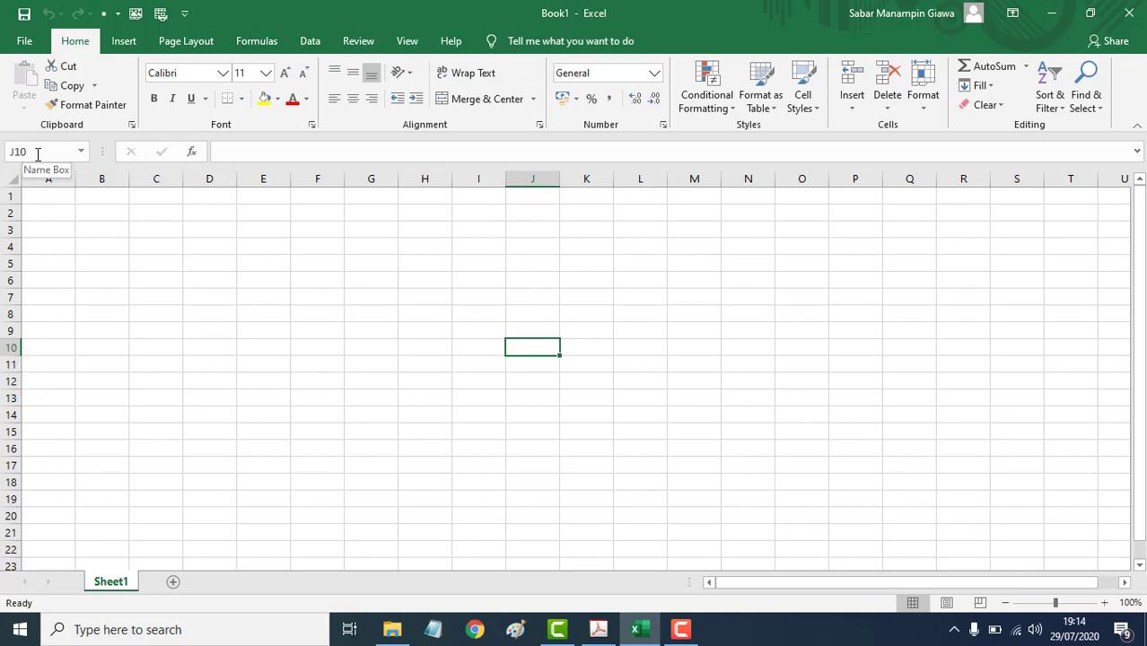
key("alt+Tab")
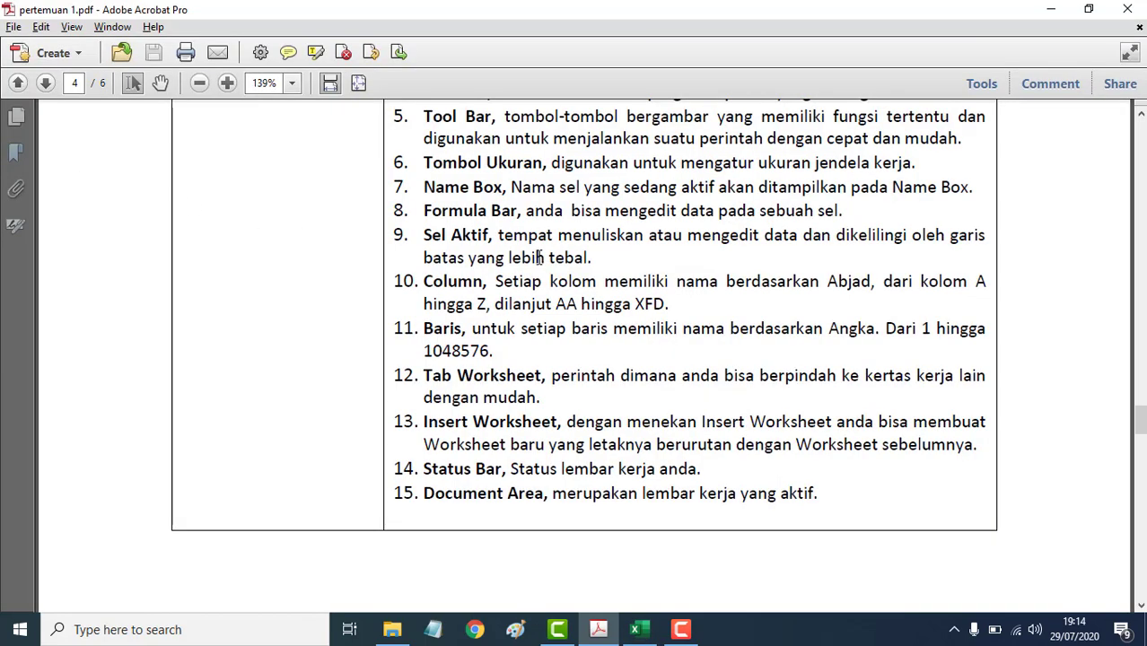
key("alt+Tab")
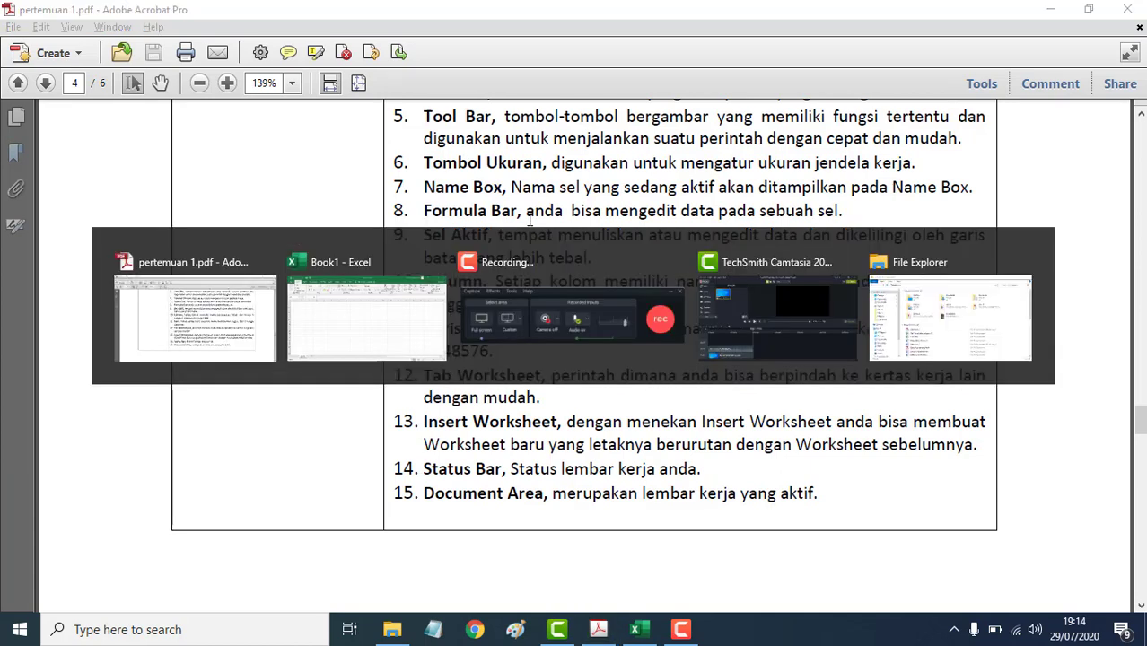
- Enter a person's full name in cell E1
left_click(282, 152)
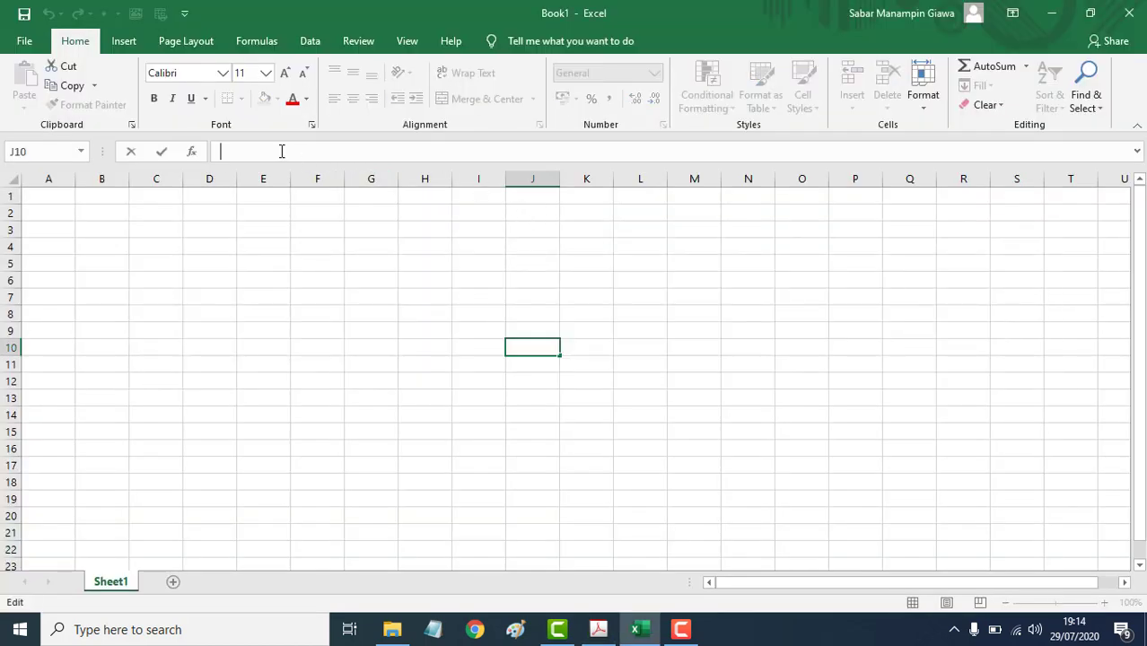
left_click(266, 198)
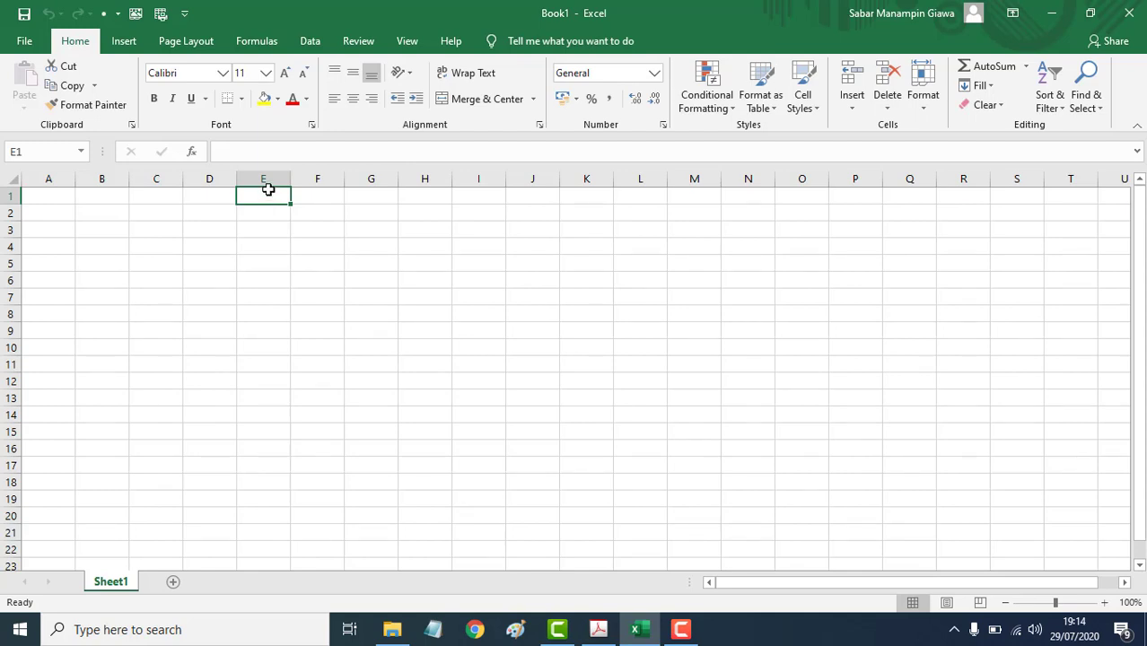
type("Pak")
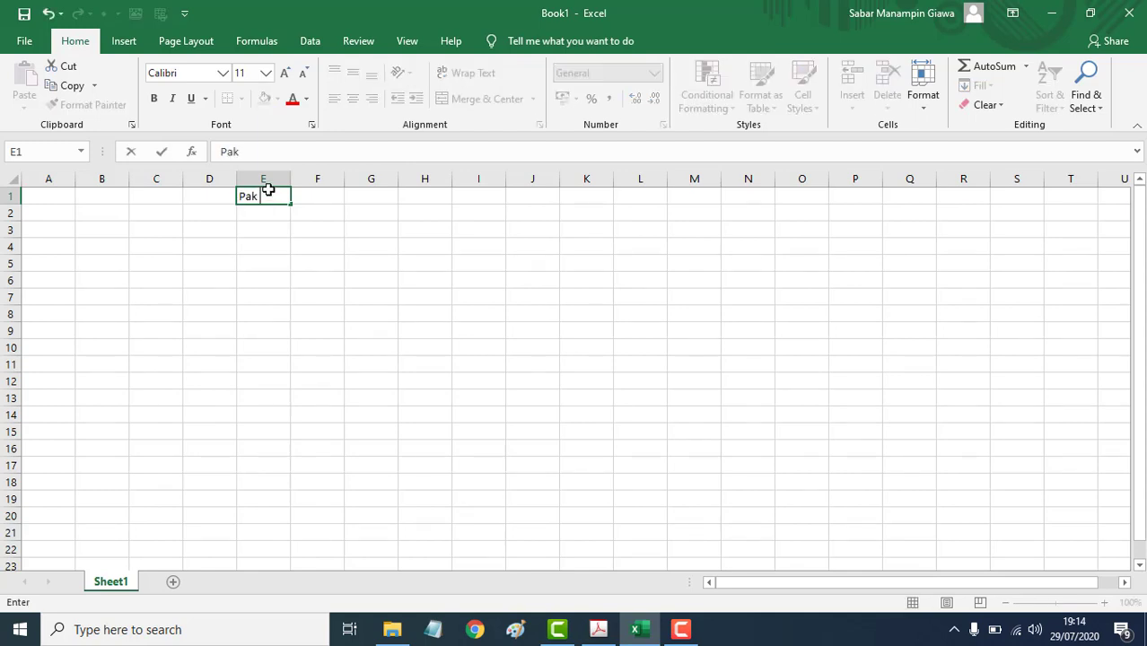
type(" Giawa")
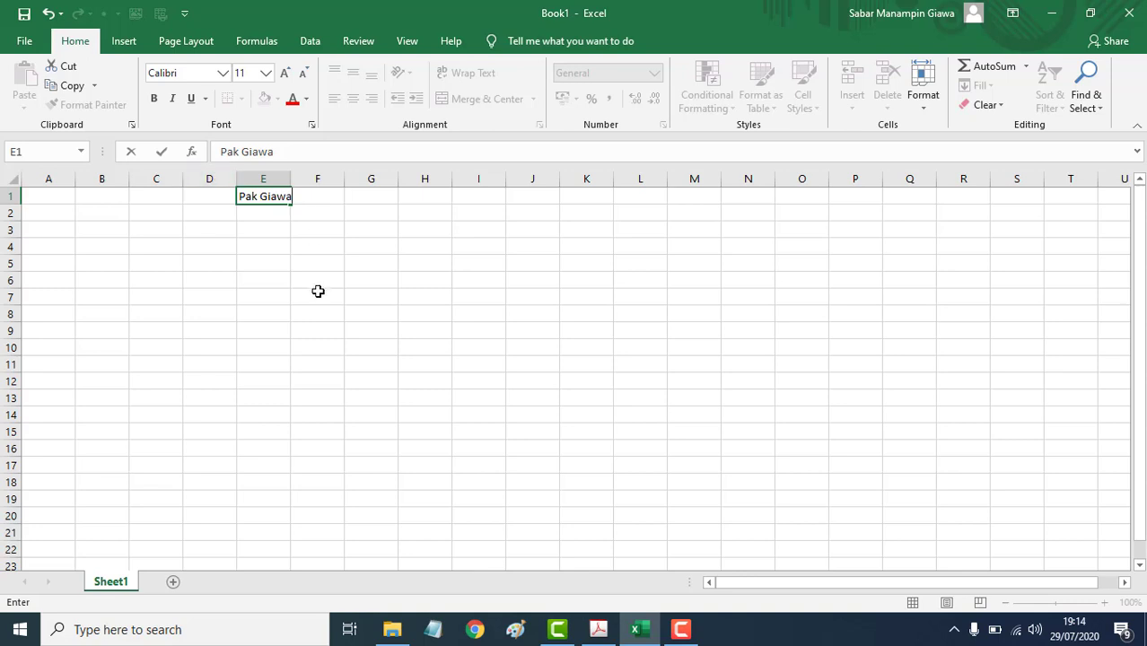
key("Tab")
- Edit E1 to delete the first word so only the surname remains, then return to the PDF
left_click(274, 210)
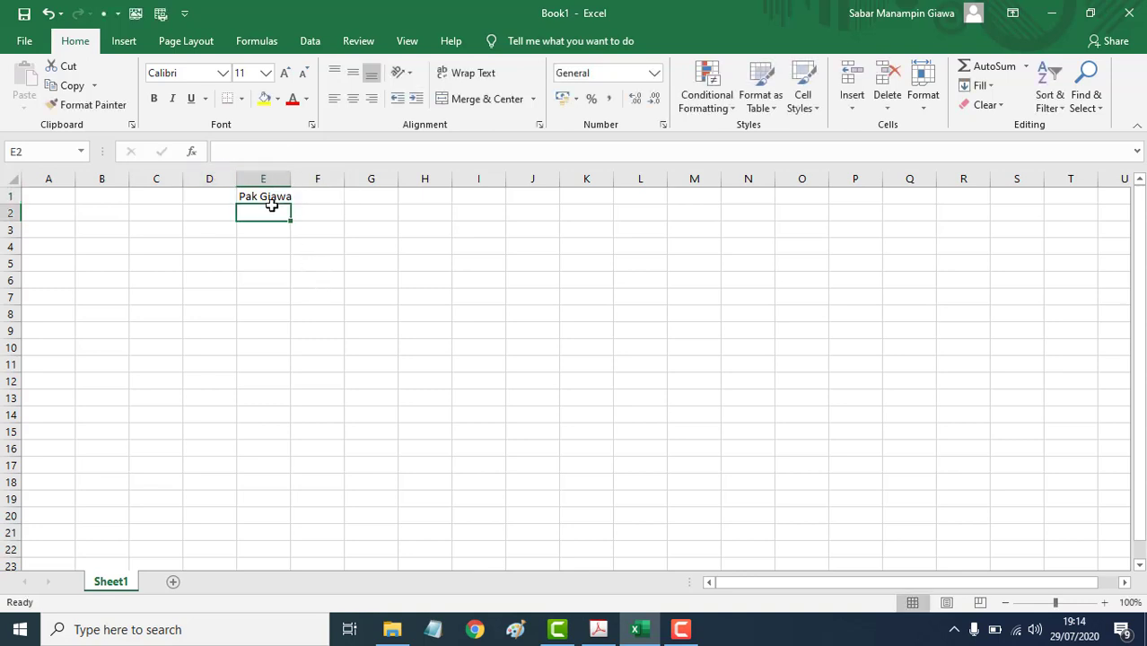
left_click(268, 196)
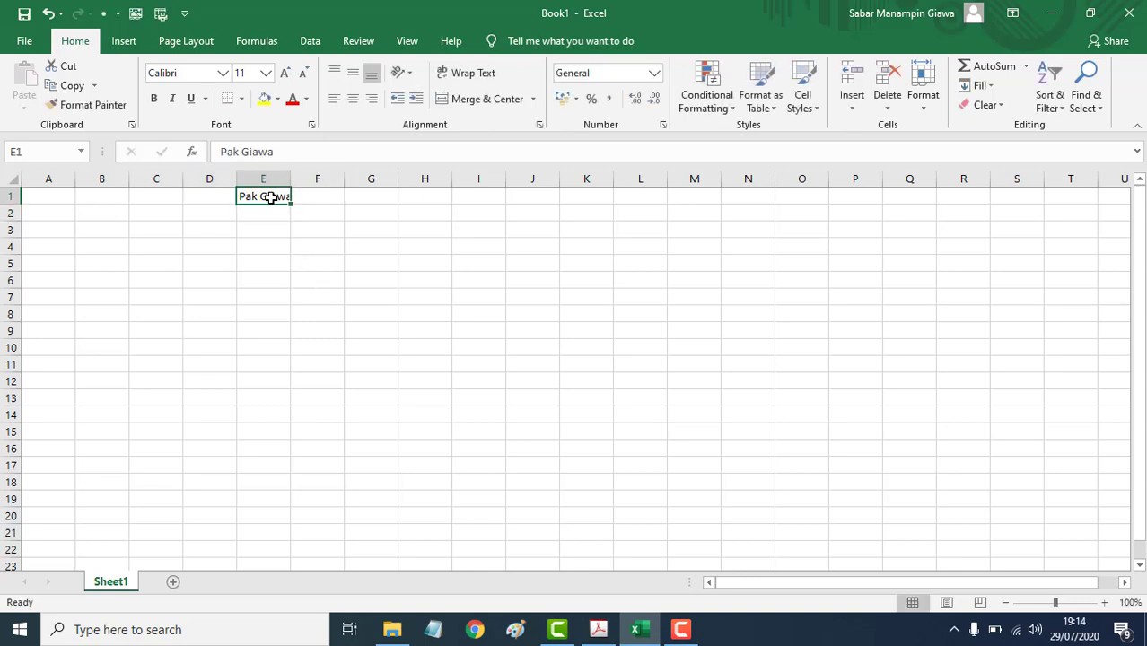
left_click(288, 150)
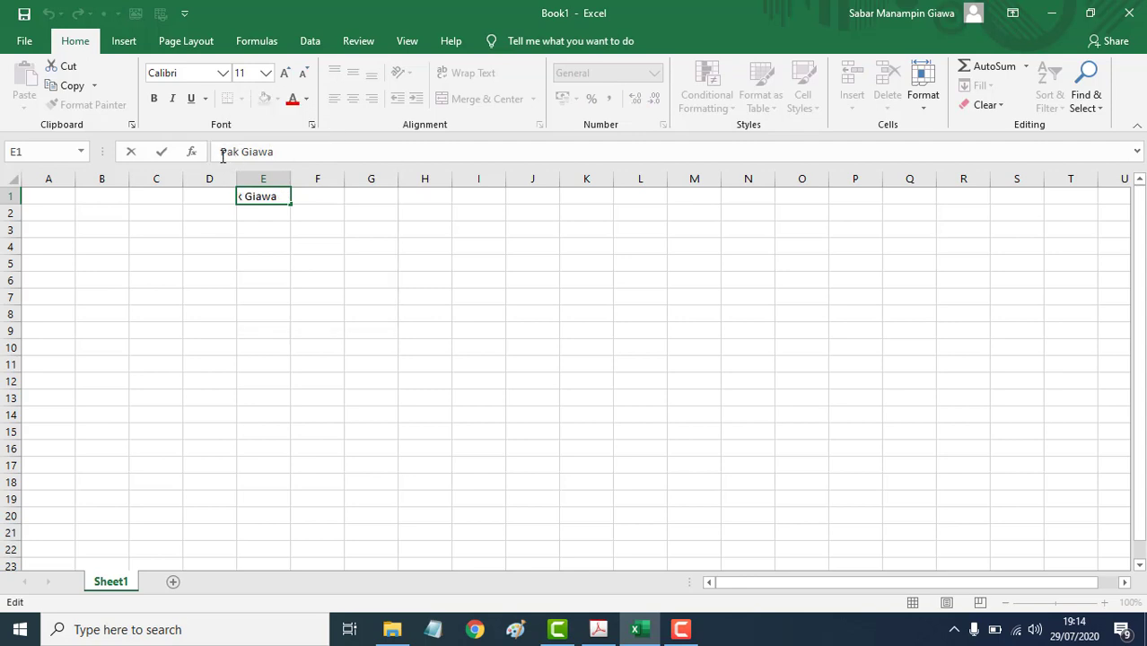
left_click(240, 152)
key("BackSpace")
key("BackSpace")
key("BackSpace")
key("BackSpace")
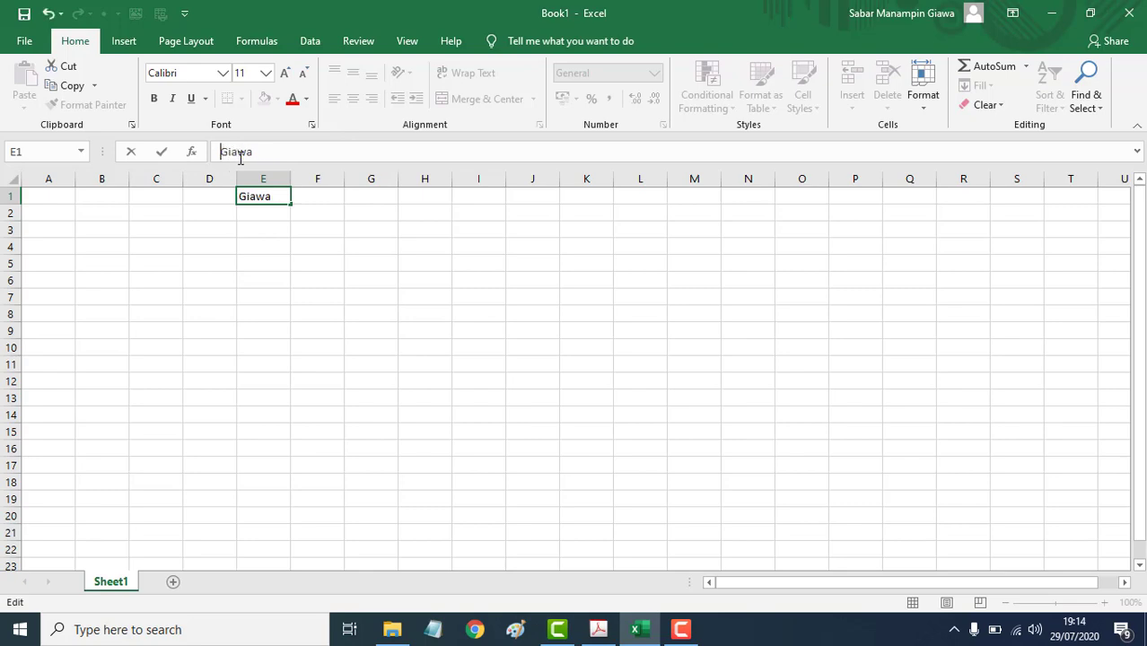
left_click(267, 210)
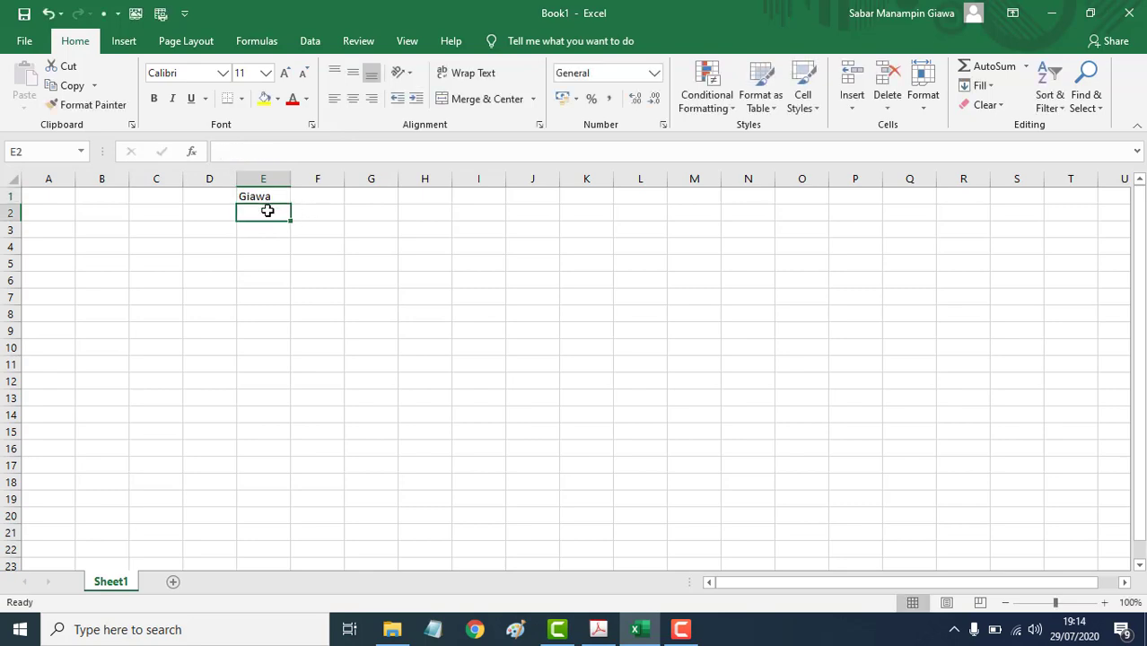
key("alt+Tab")
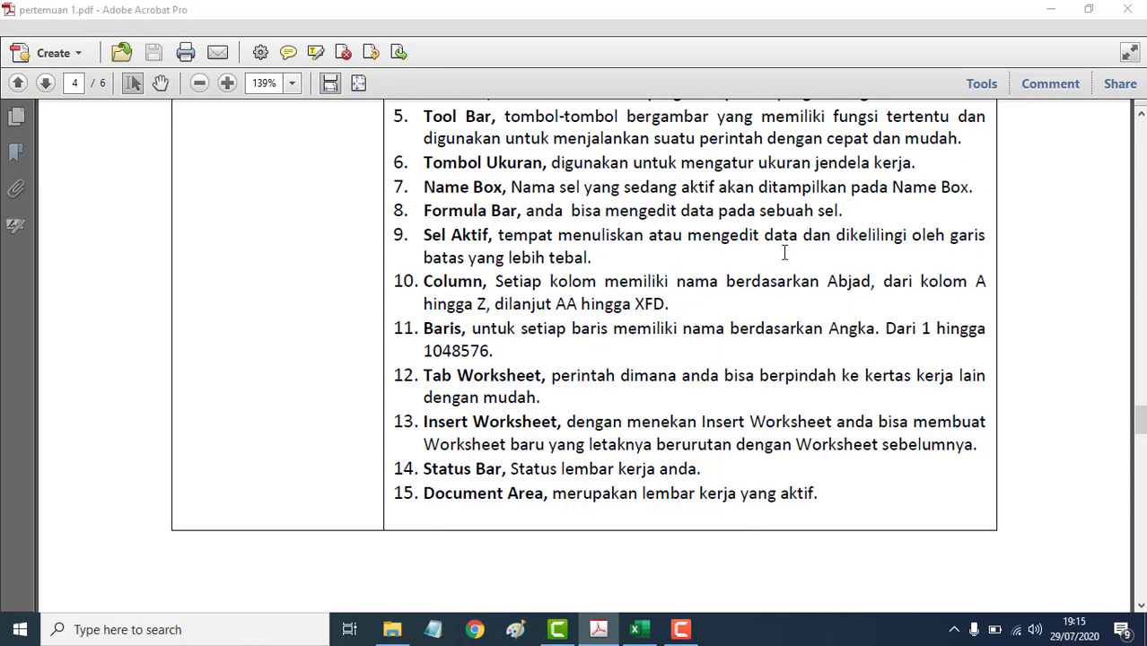
- Type fwefw into cell G4 and asfafag into cell R4
key("alt+Tab")
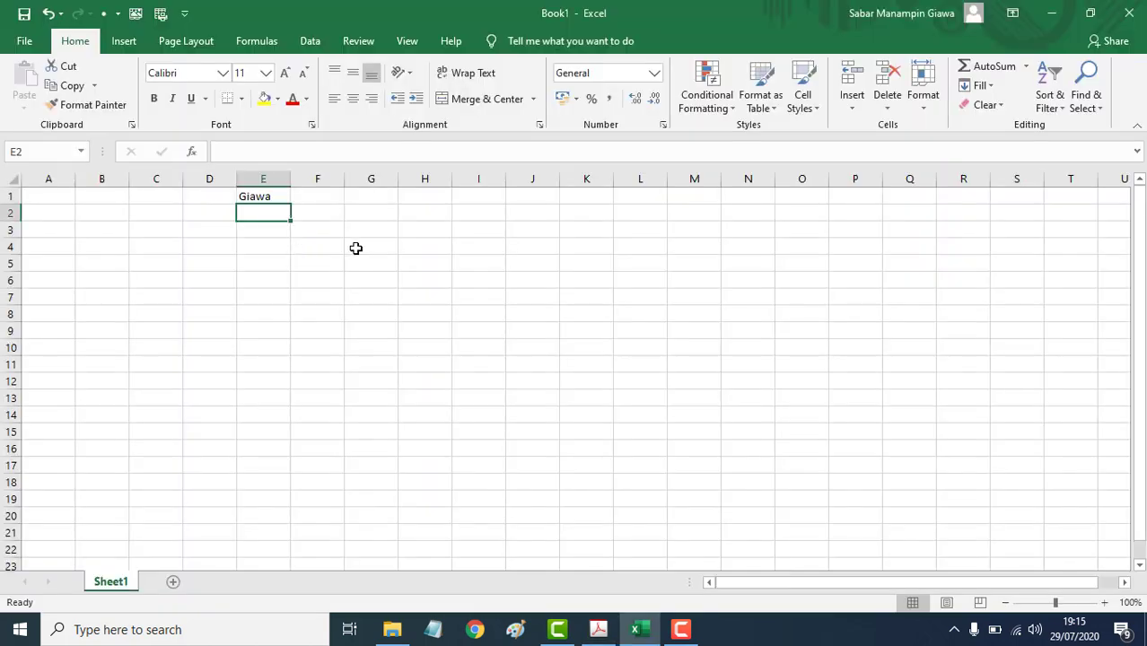
left_click(364, 247)
double_click(374, 247)
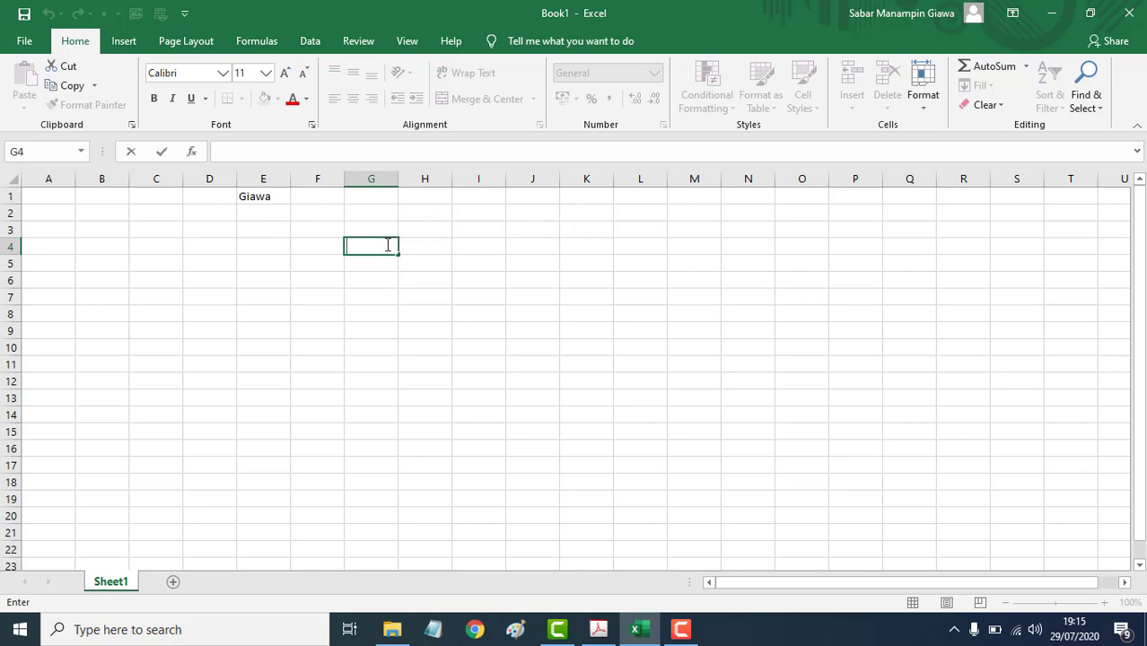
type("fwef")
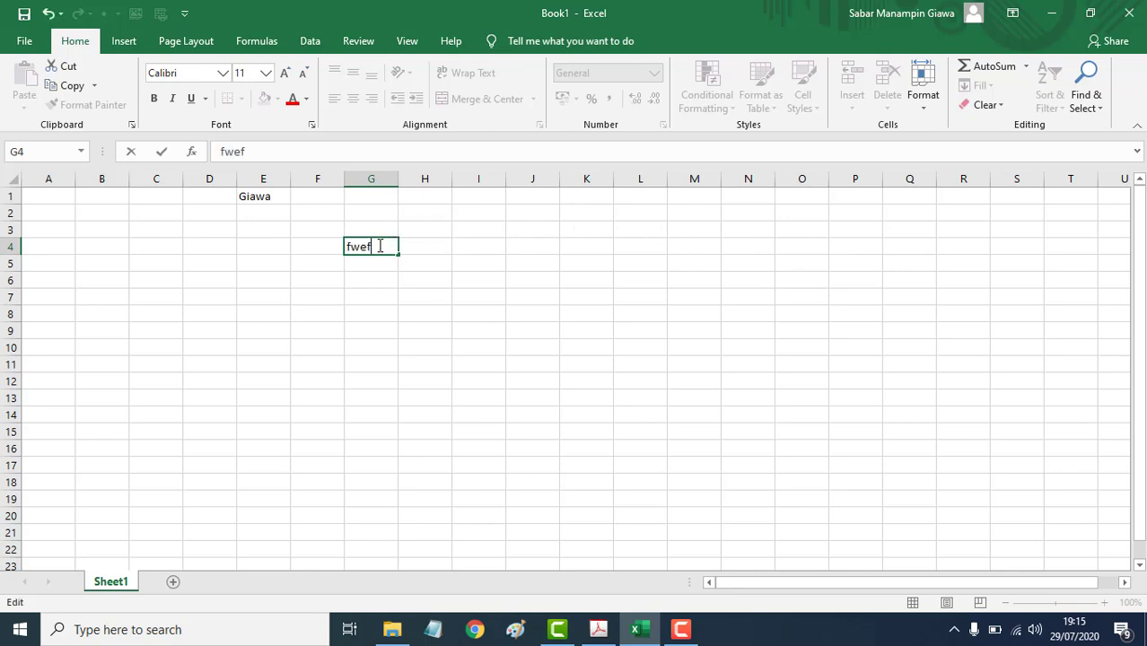
type("w")
left_click(952, 250)
type("asfaf")
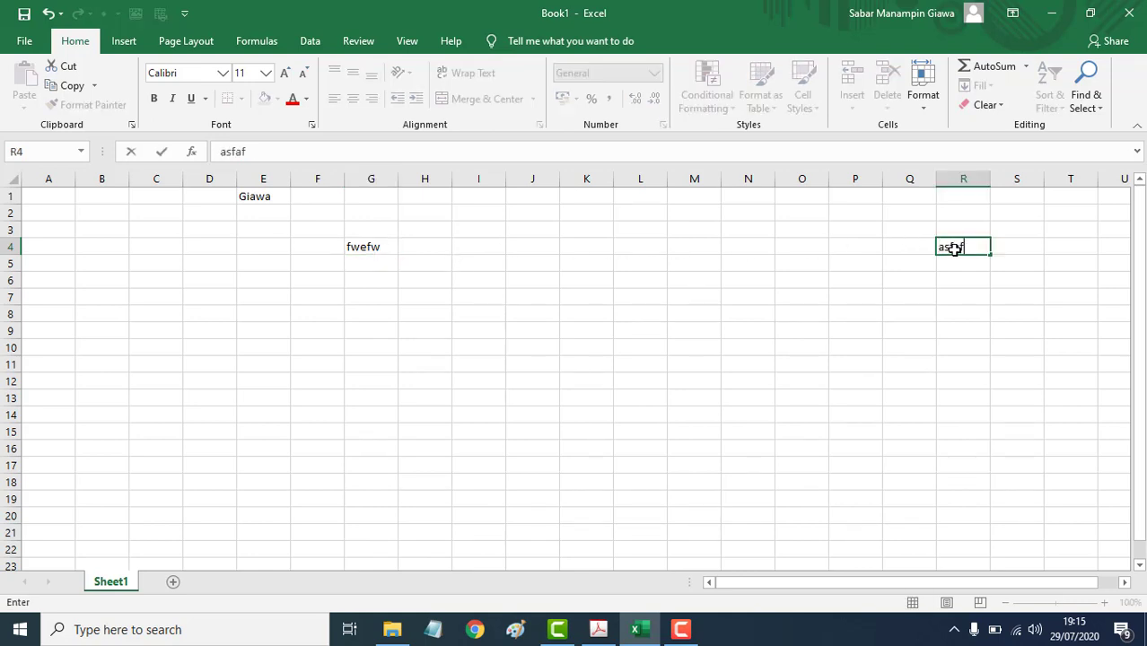
type("ag")
key("alt+Tab")
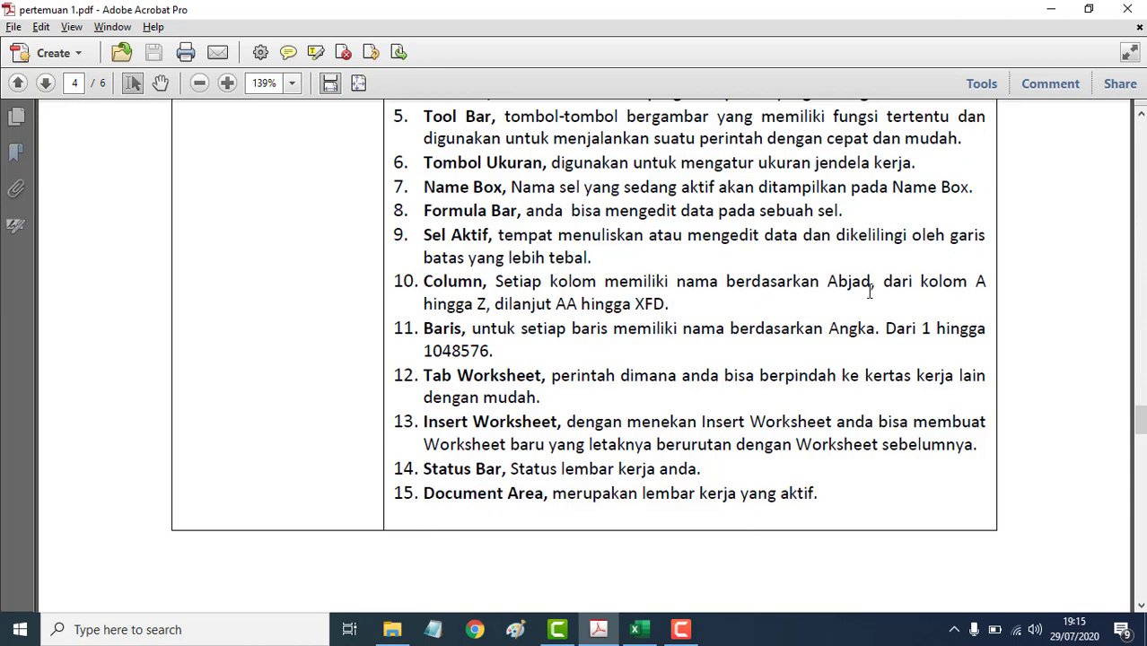
key("alt+Tab")
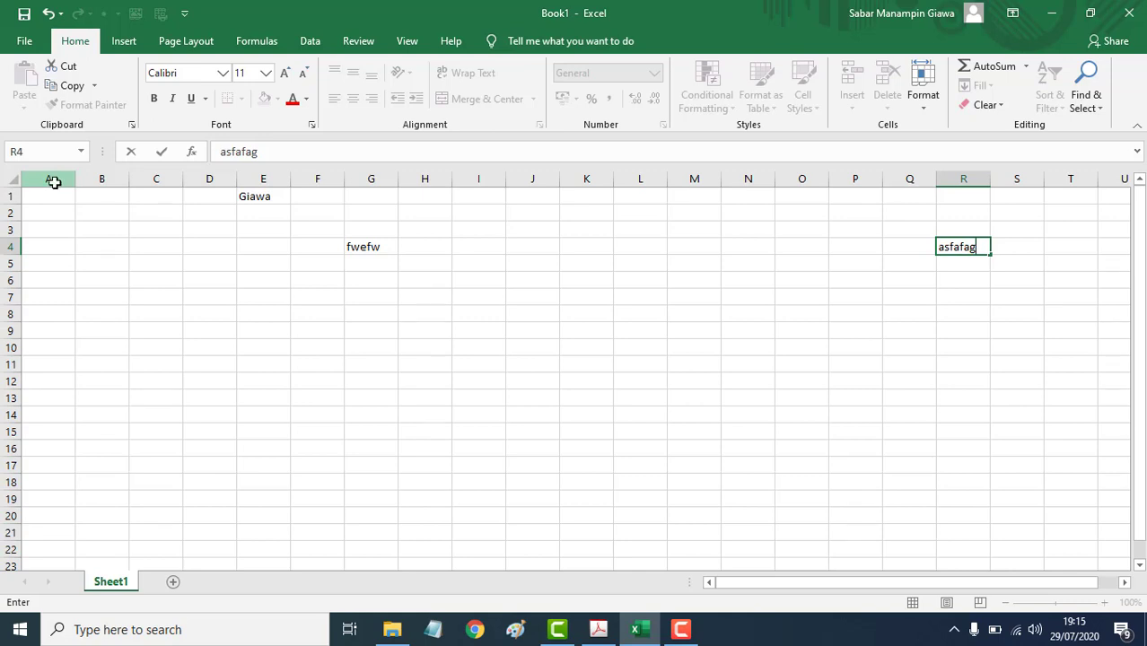
- Select whole columns A, B and C, then whole rows 1, 4, 5 and 10
left_click(54, 183)
left_click(100, 182)
left_click(146, 182)
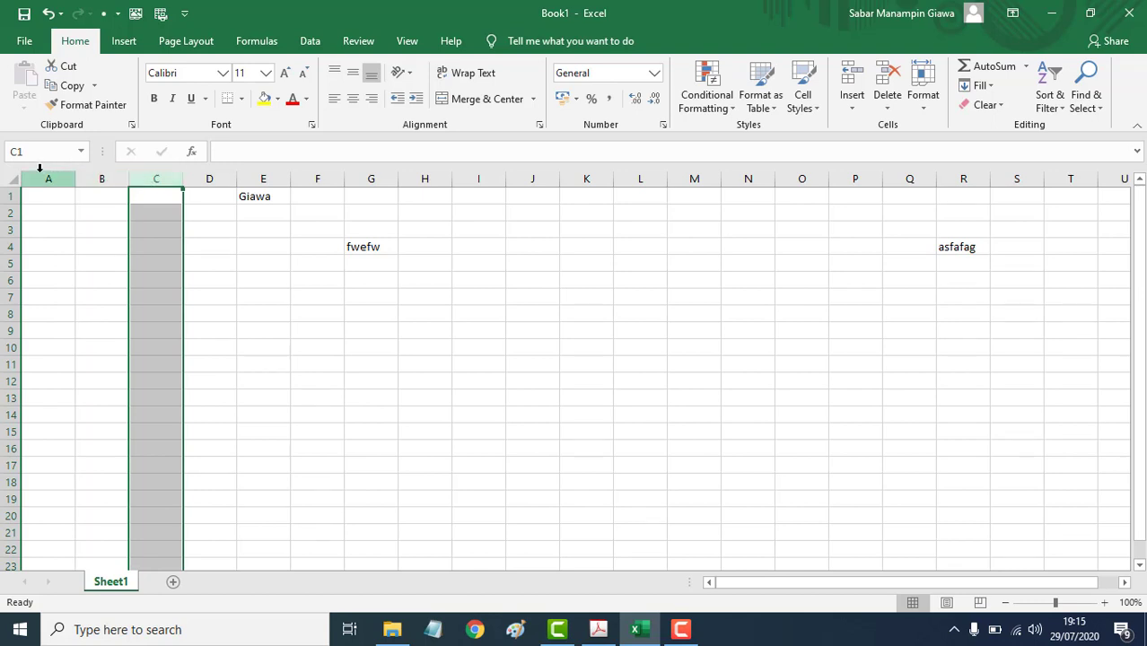
left_click(11, 196)
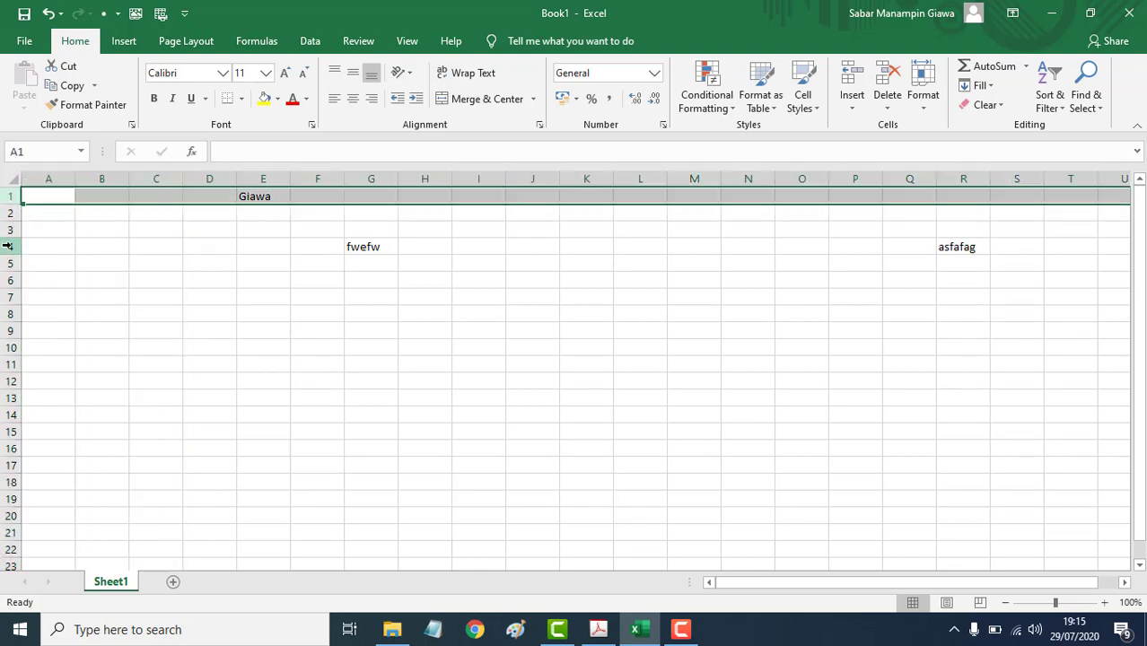
left_click(11, 247)
left_click(10, 263)
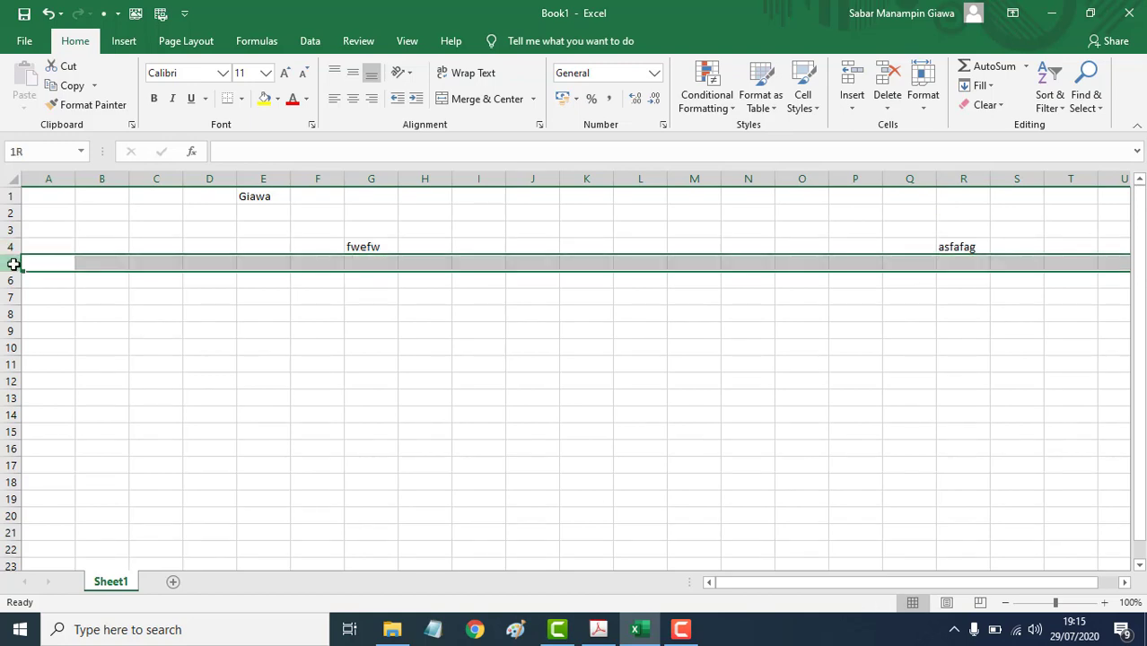
left_click(6, 347)
key("alt+Tab")
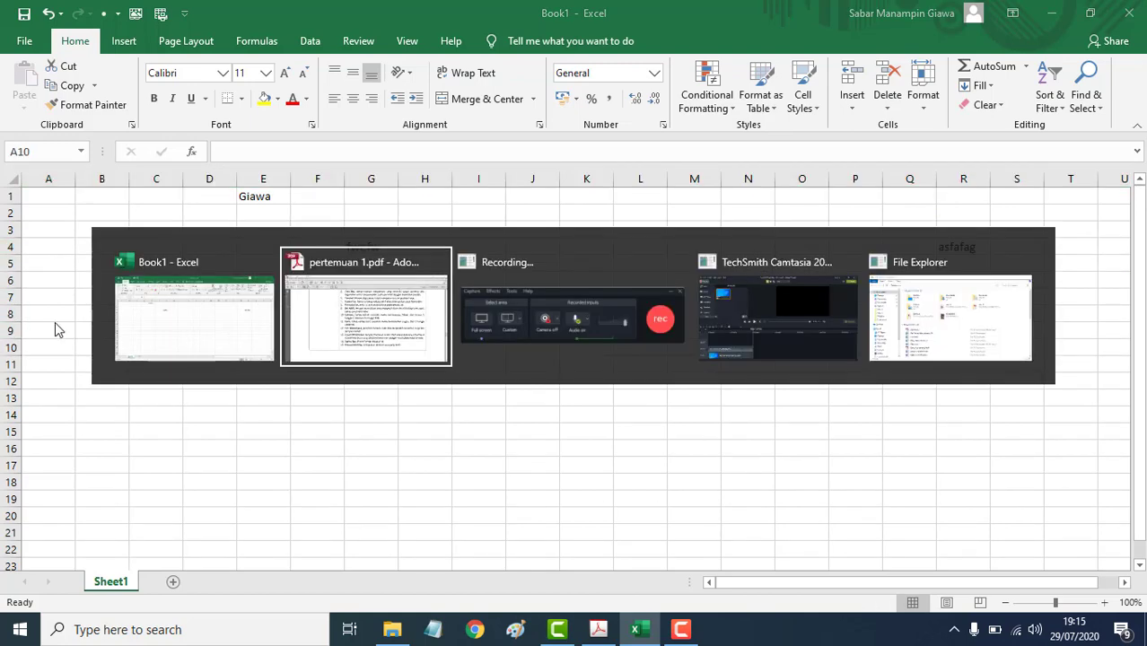
scroll(458, 303, "down", 1)
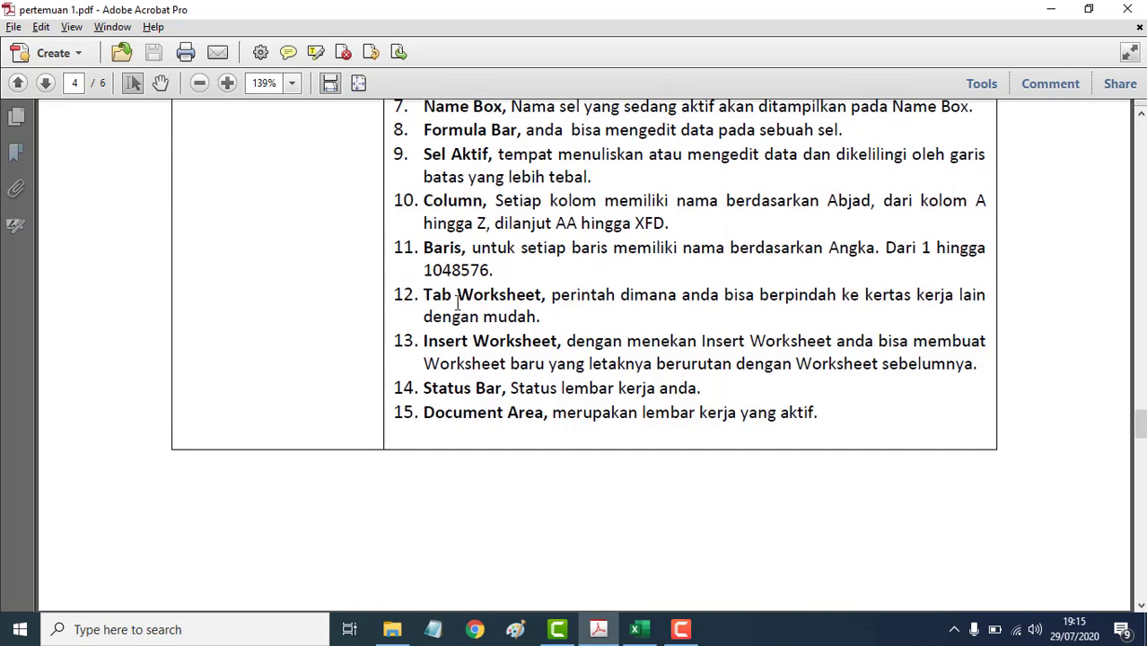
key("alt+Tab")
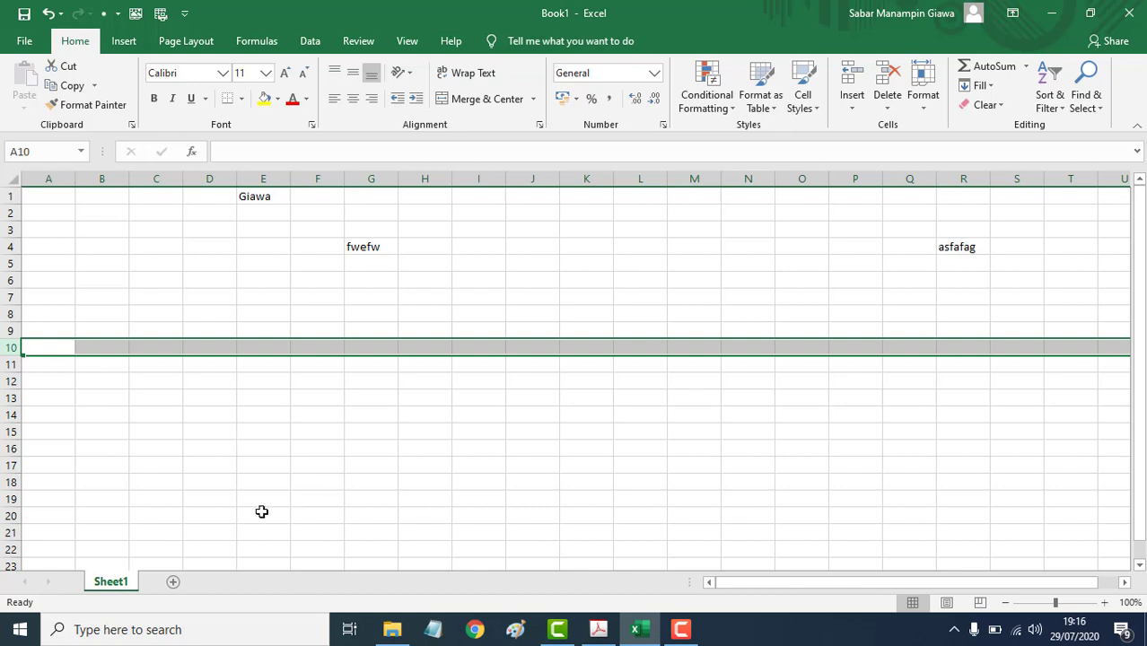
- Add three new worksheets, Sheet2 through Sheet4, to the workbook
left_click(174, 583)
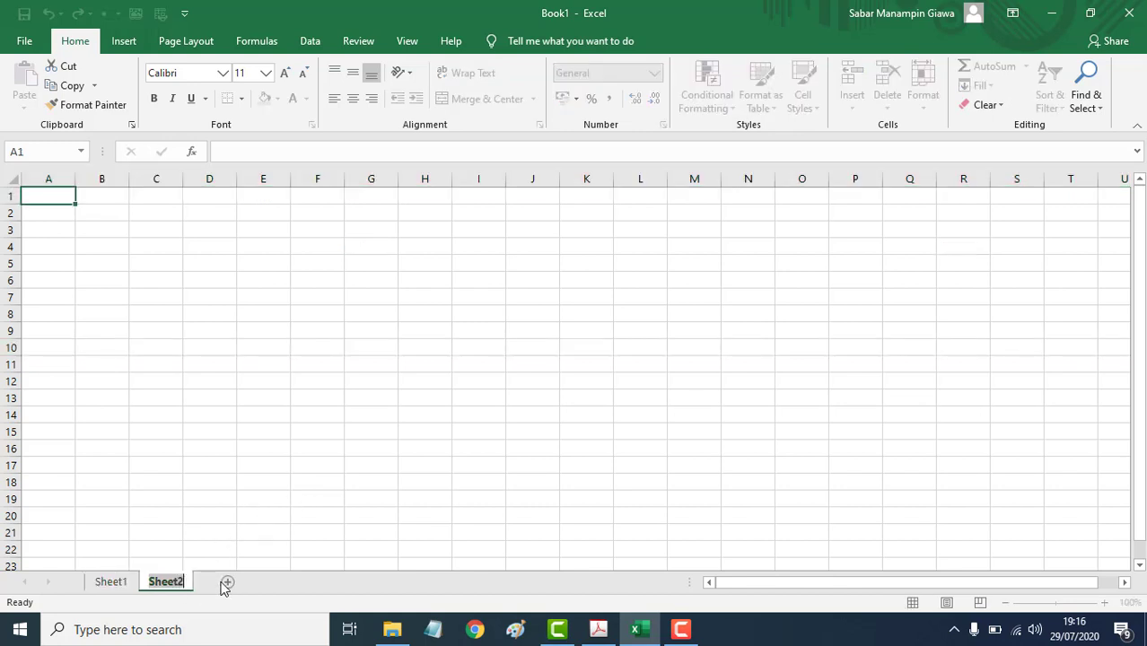
left_click(230, 581)
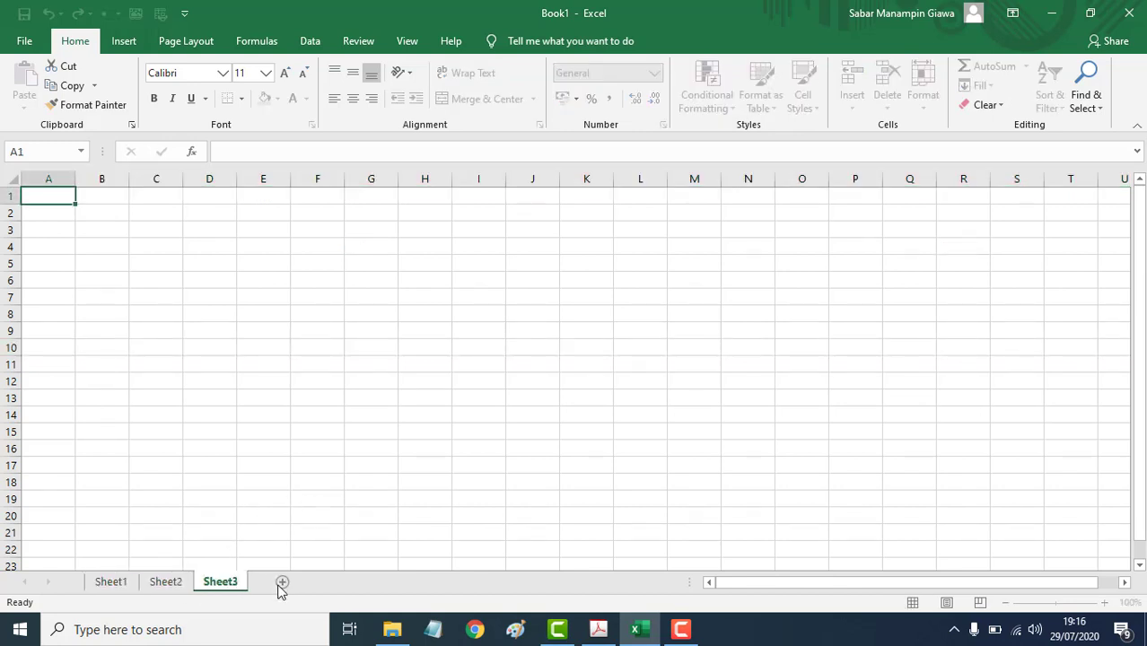
left_click(284, 583)
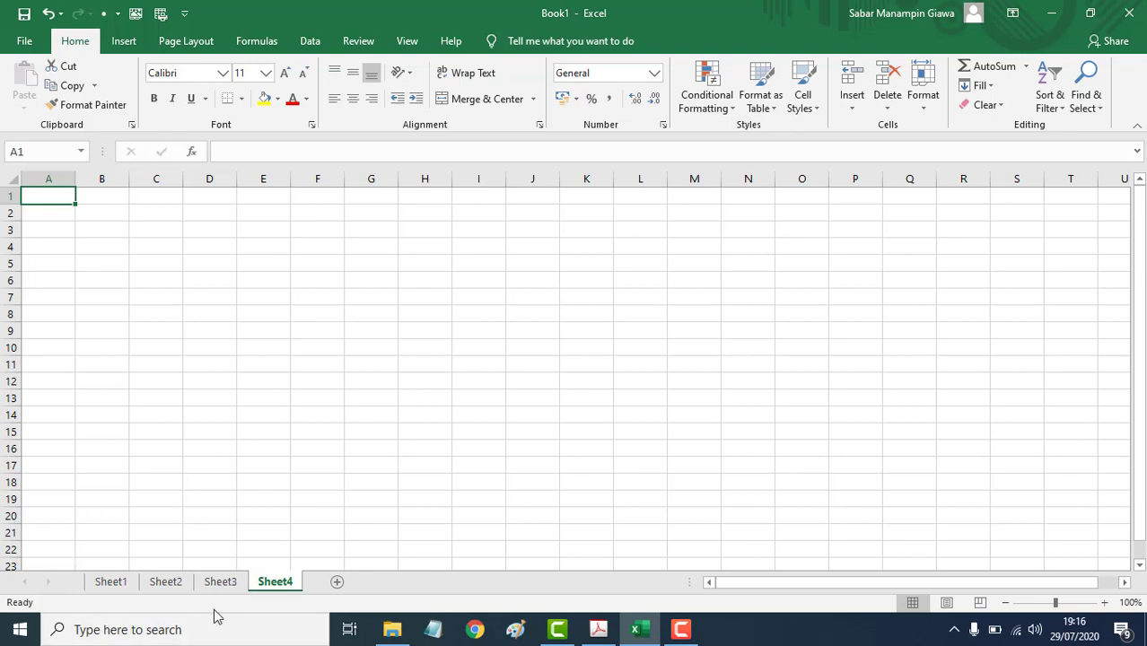
left_click(110, 583)
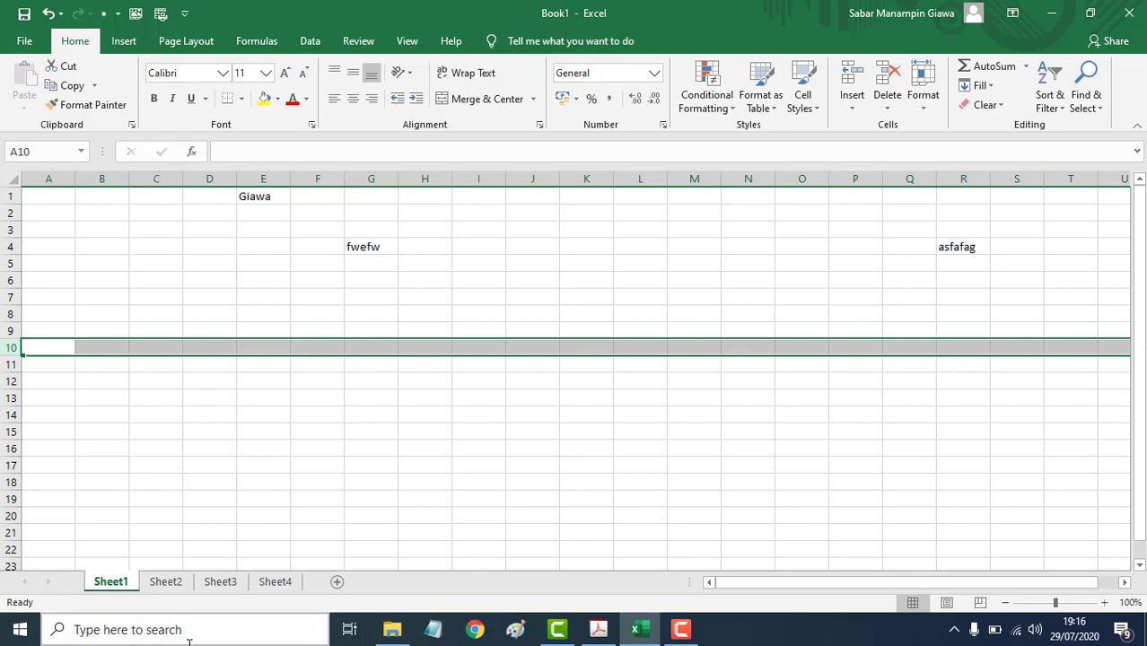
left_click(165, 583)
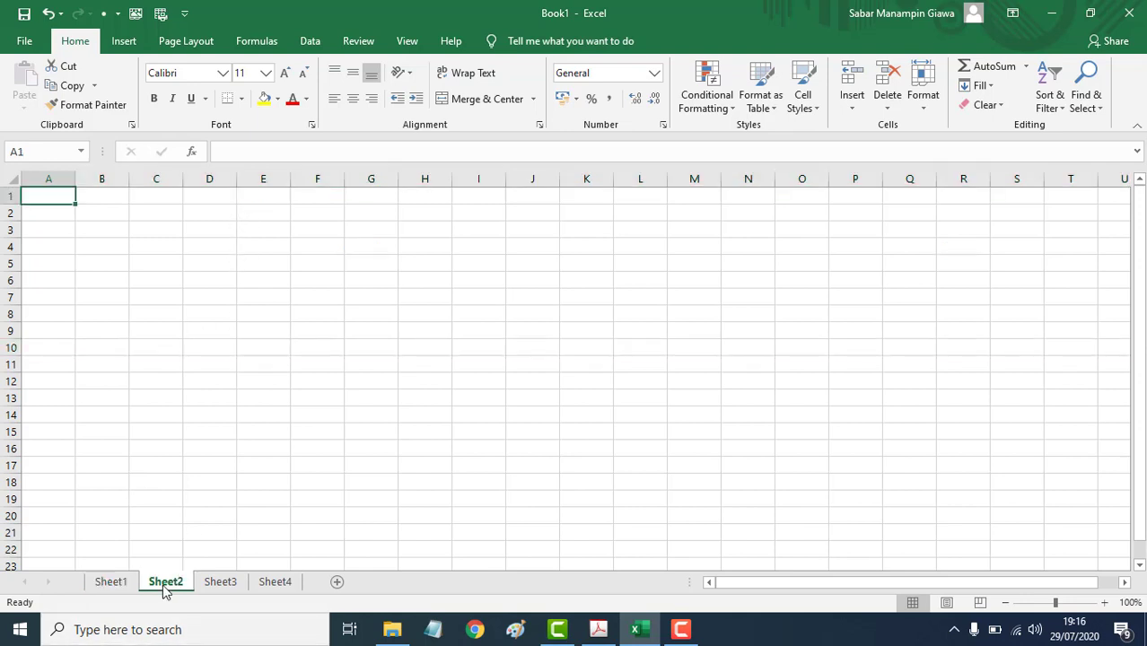
- On Sheet2, put the heading 'Nama-nama Tumbuhan' in B1 and numbers 1 and 2 below it
left_click(110, 195)
type("Nama-")
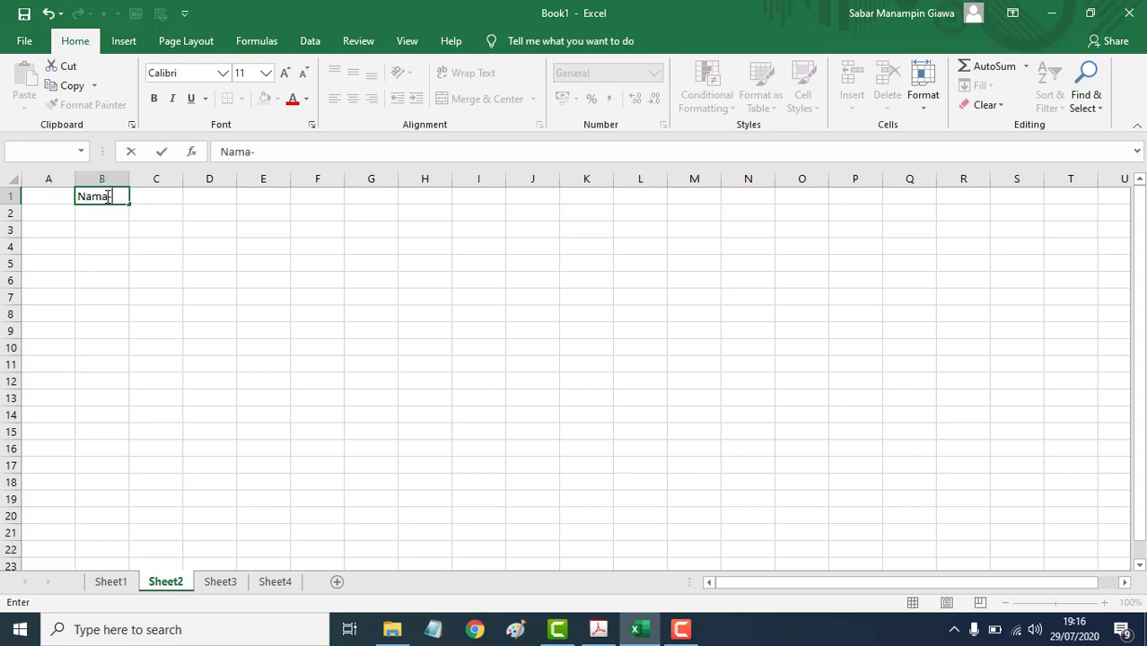
type("nama Tumbu")
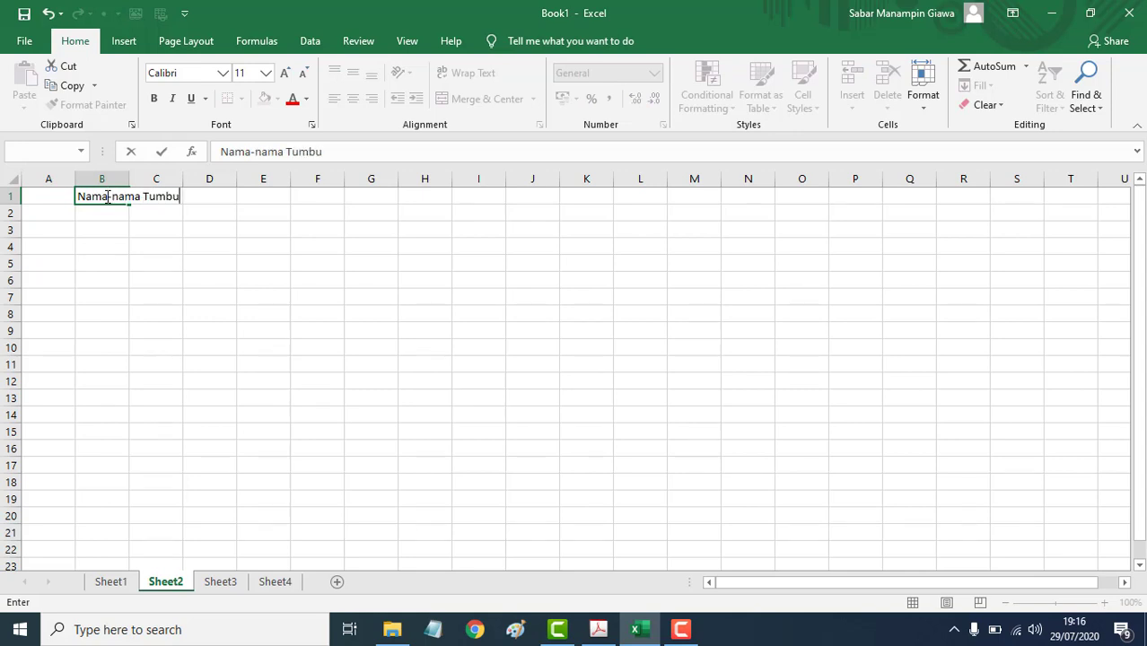
type("han")
left_click(89, 221)
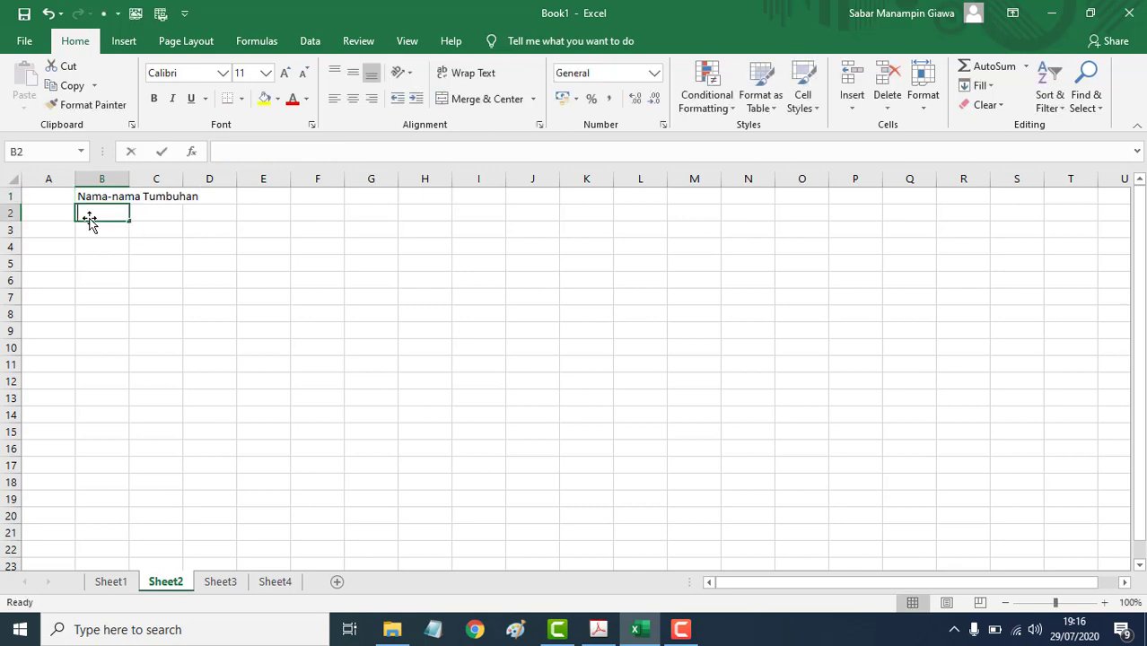
type("1")
key("Return")
type("2")
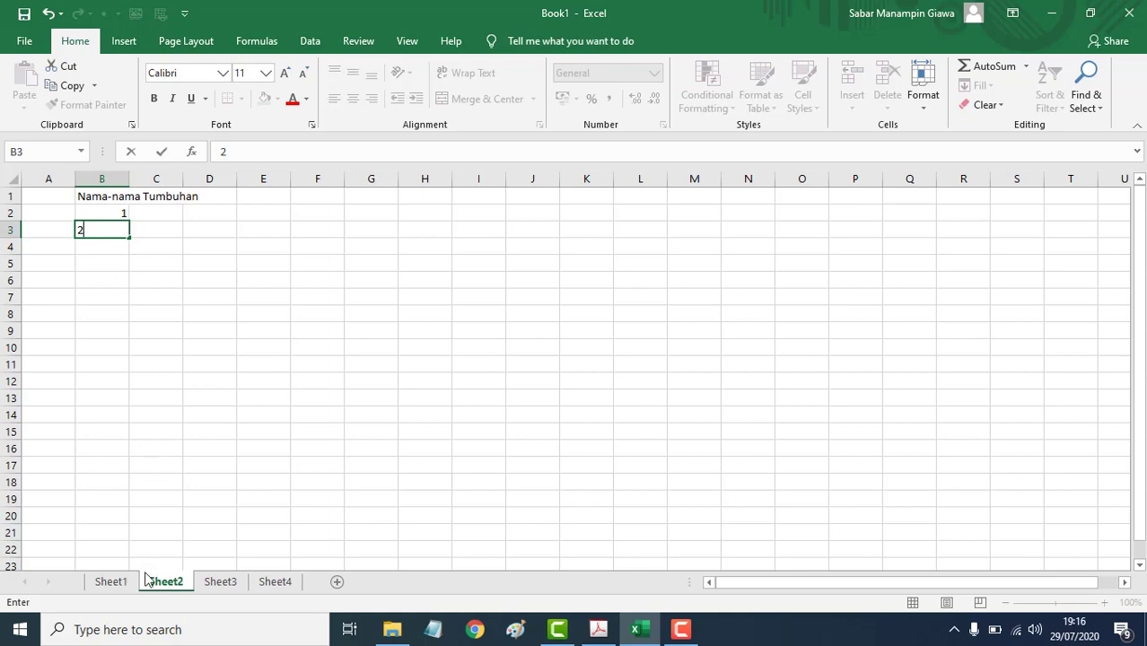
- On Sheet1, add two more names in cells E2 and E3
double_click(111, 583)
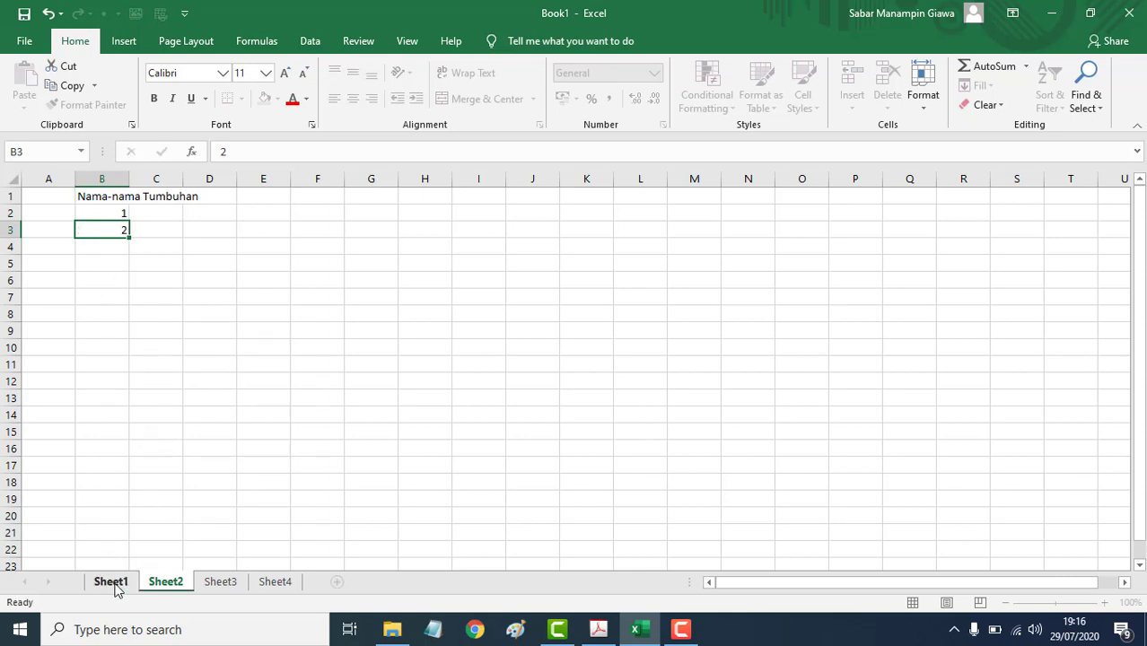
left_click(248, 219)
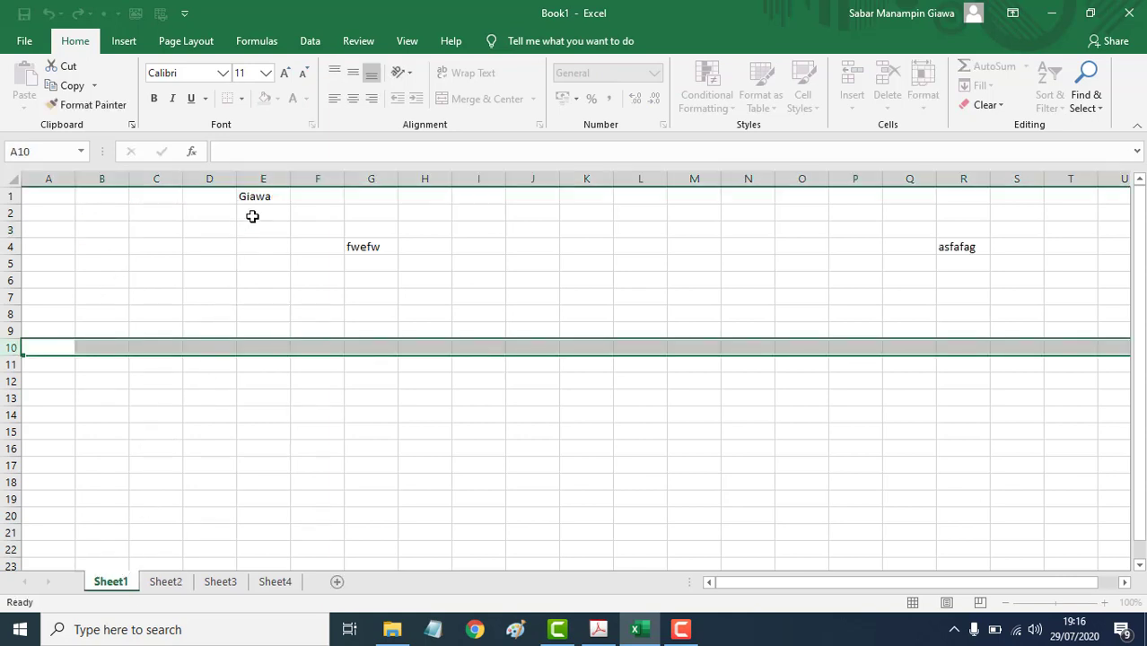
type("Roni")
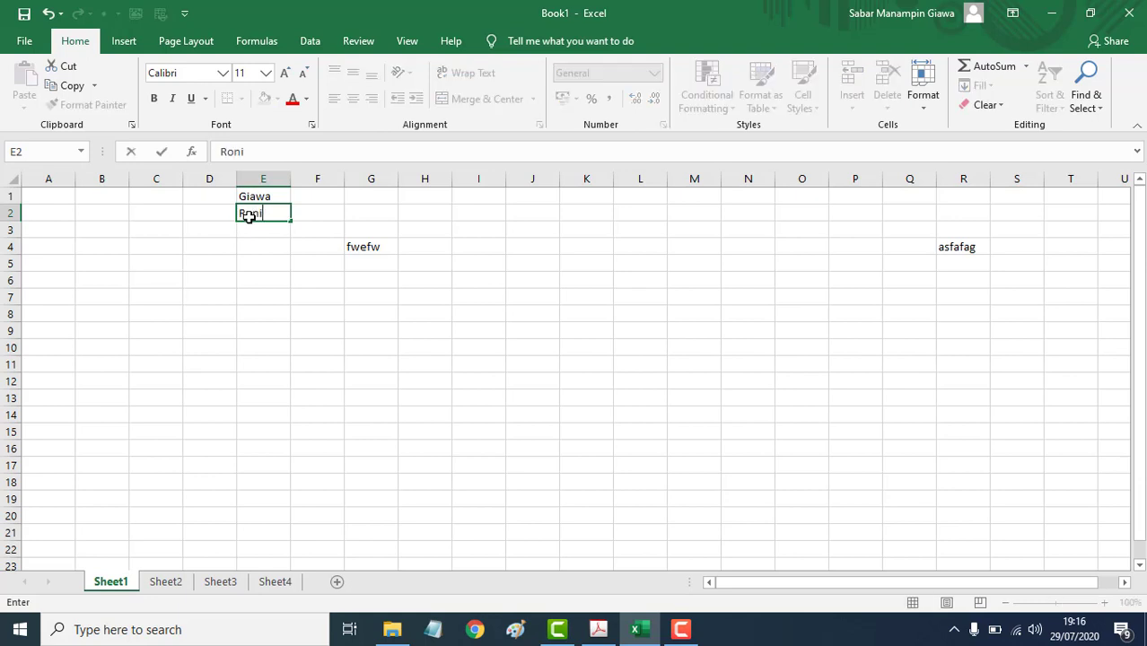
left_click(248, 229)
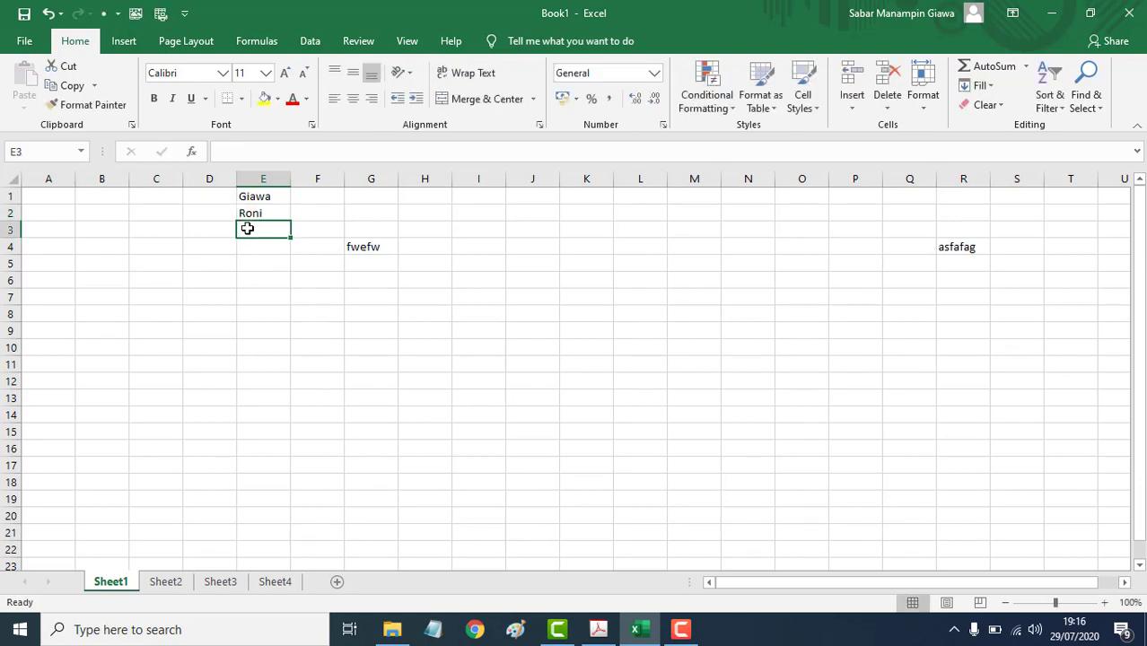
type("Rini")
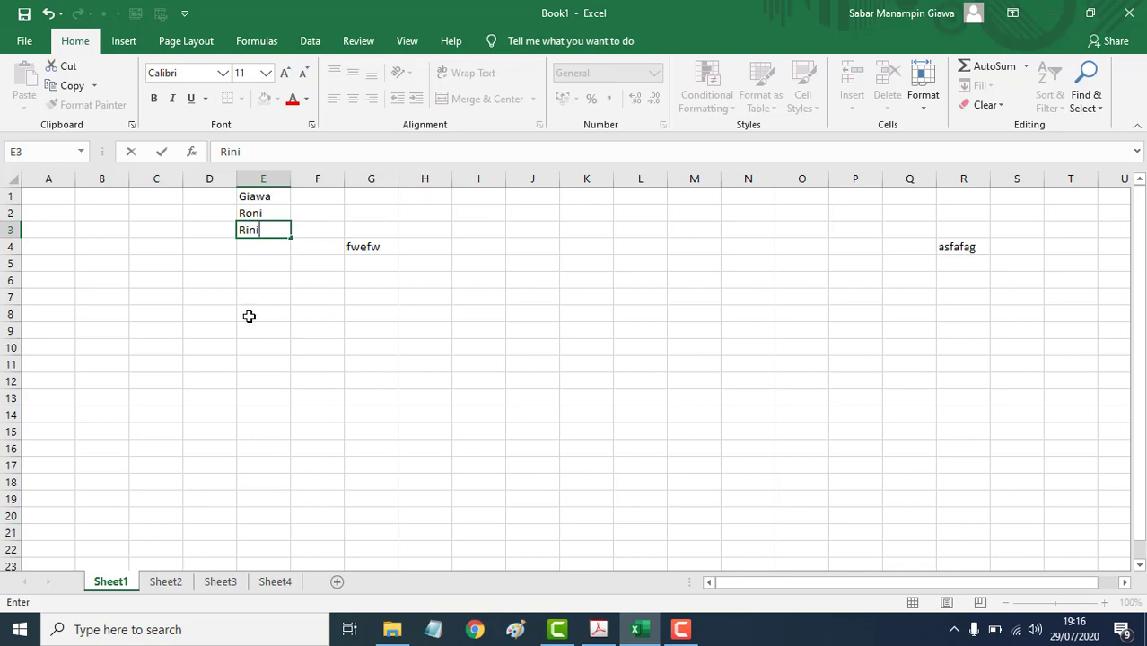
- On Sheet2, enter Cengkeh in C2 and begin typing Jati in C3
left_click(163, 588)
left_click(153, 214)
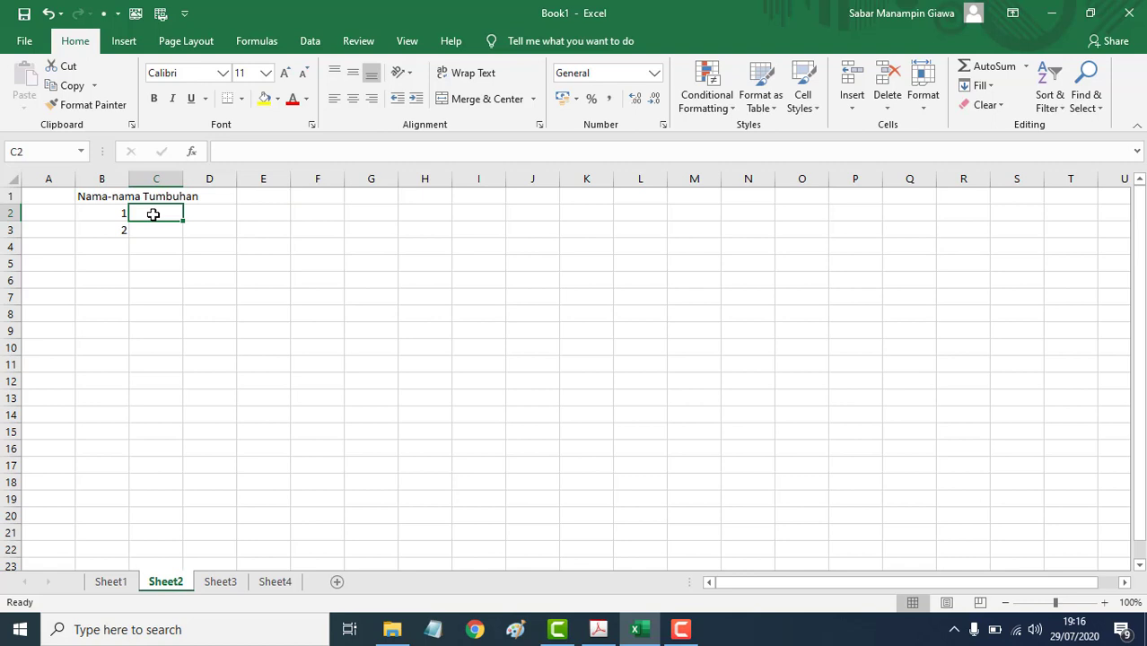
type("Cengkeh")
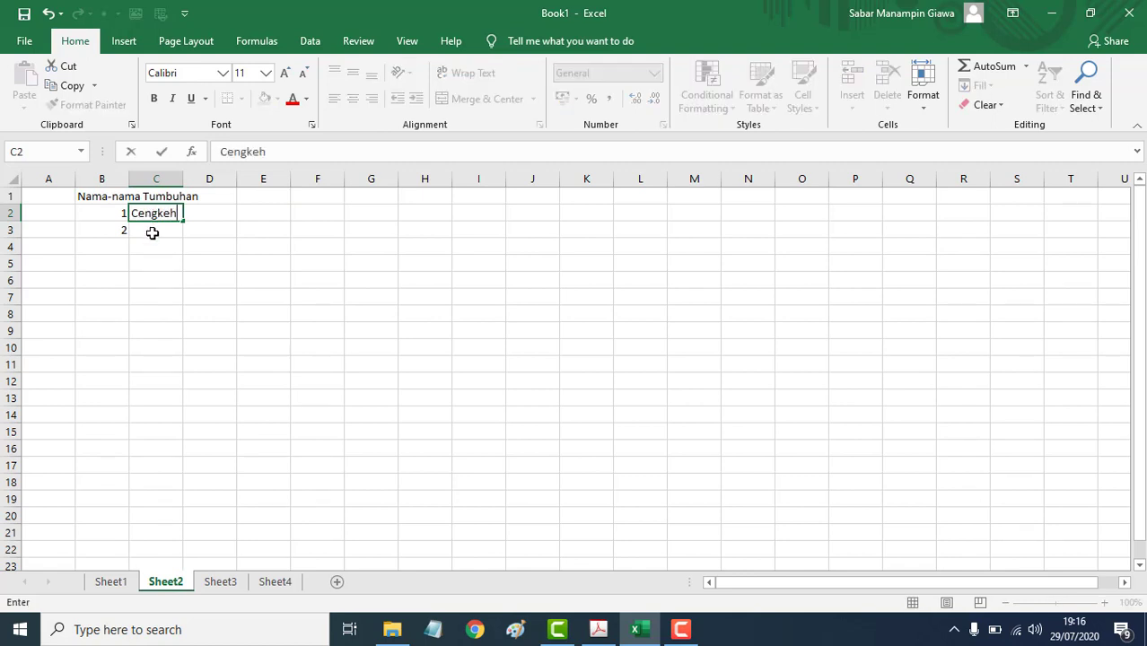
left_click(152, 233)
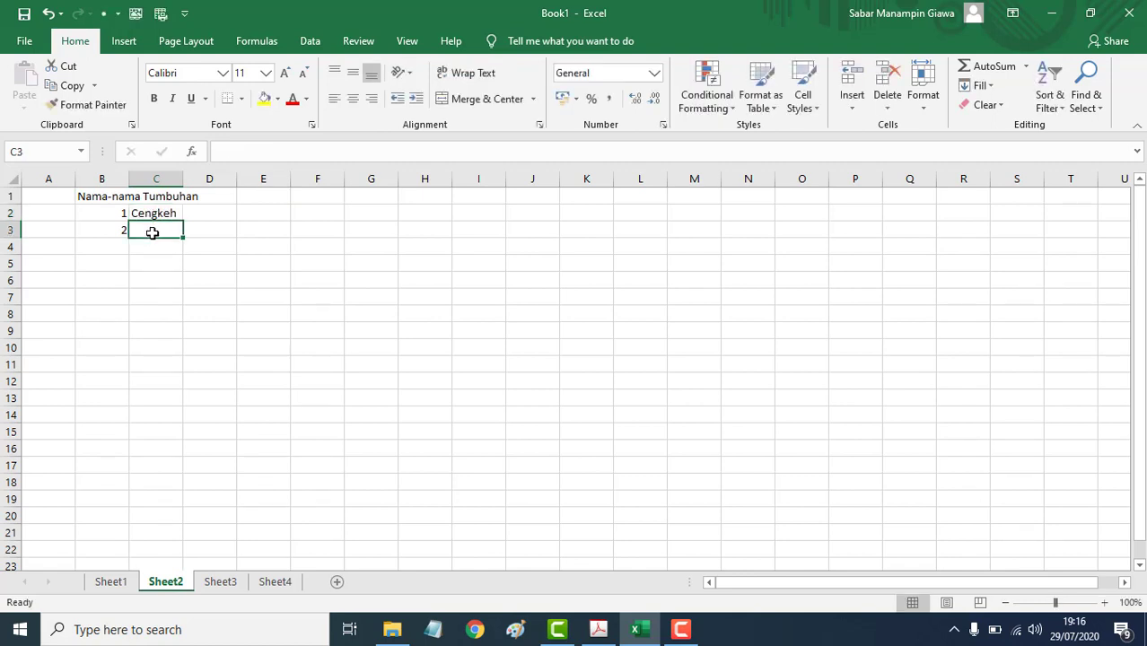
type("Jati")
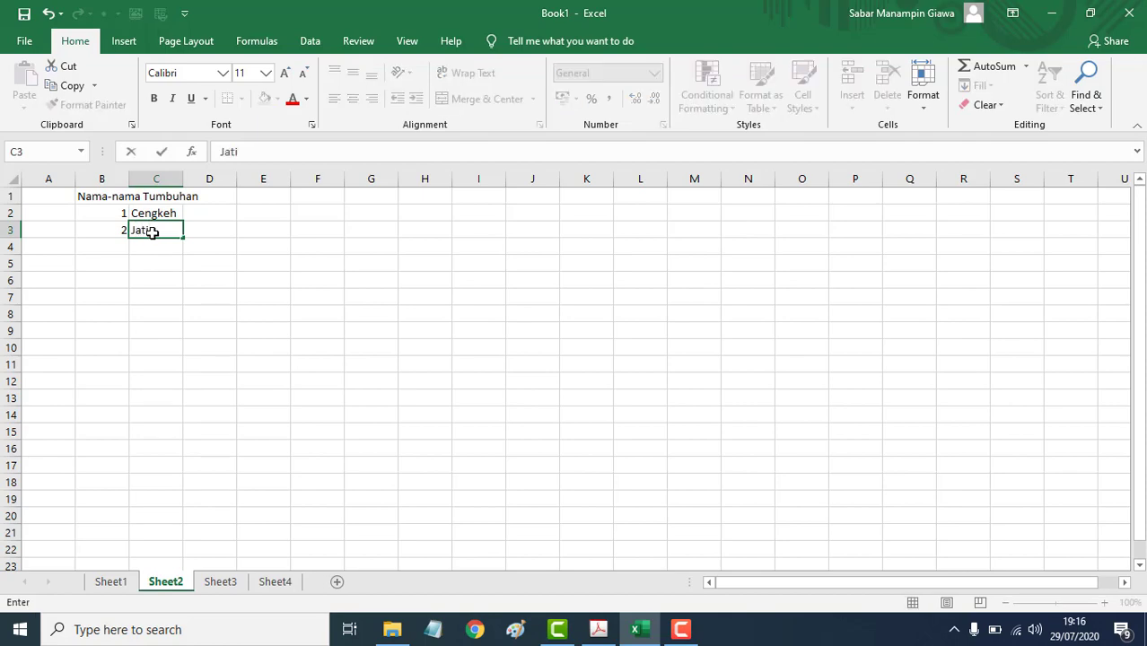
key("alt+Tab")
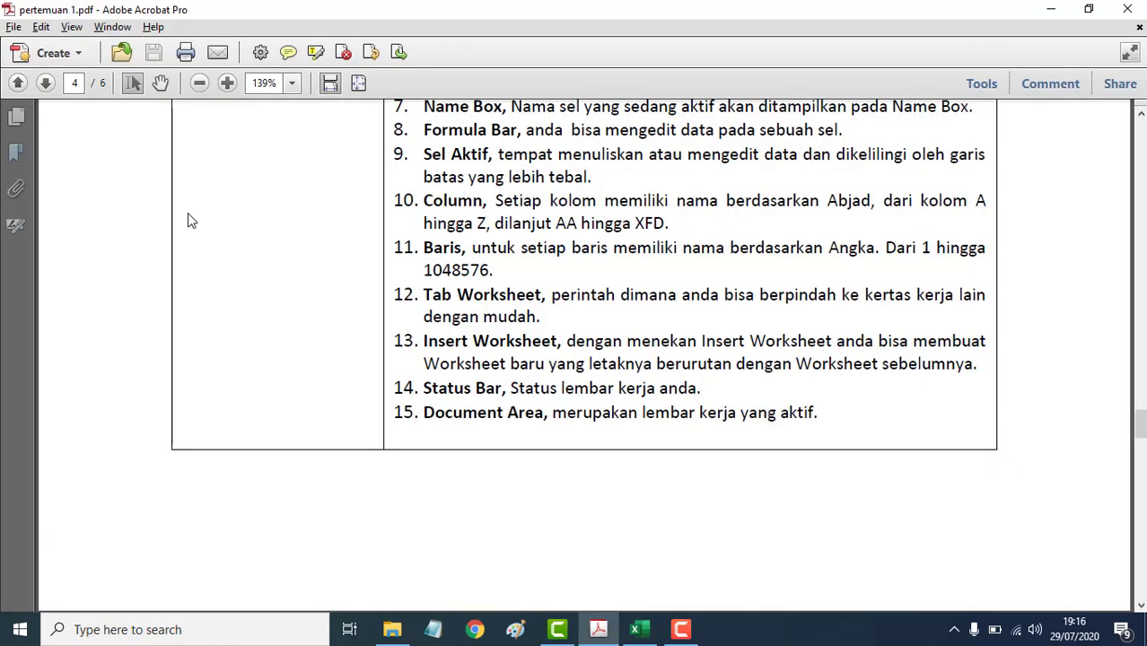
- Scroll the PDF to items 14–15 and the comment note, then go back to Excel
scroll(442, 280, "down", 1)
scroll(444, 285, "down", 1)
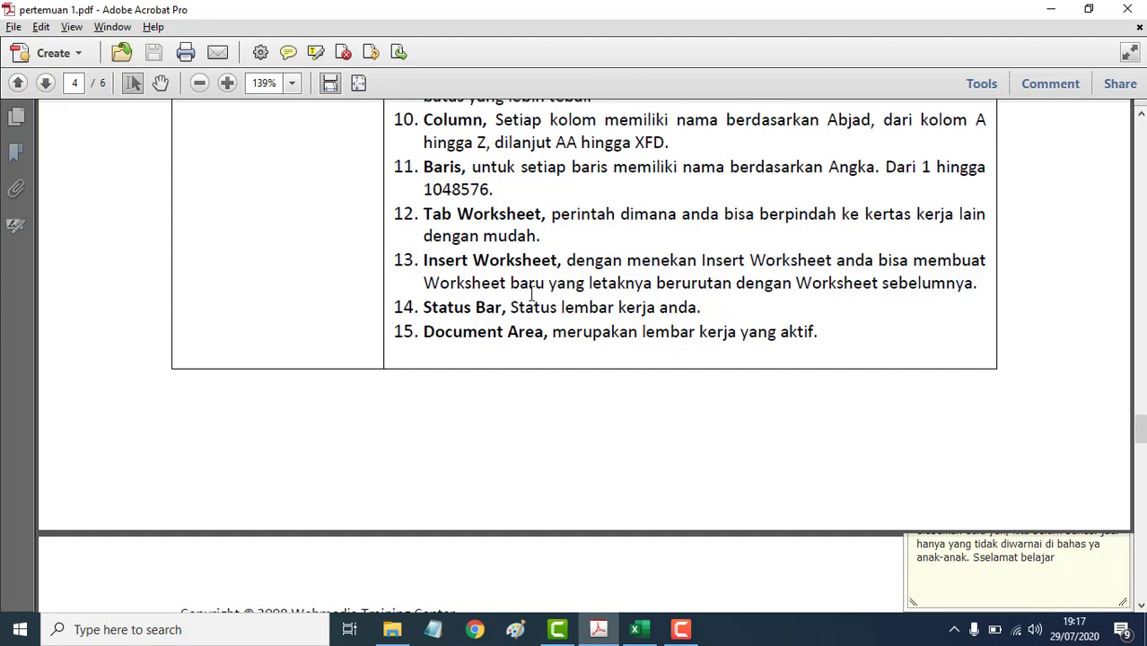
key("alt+Tab")
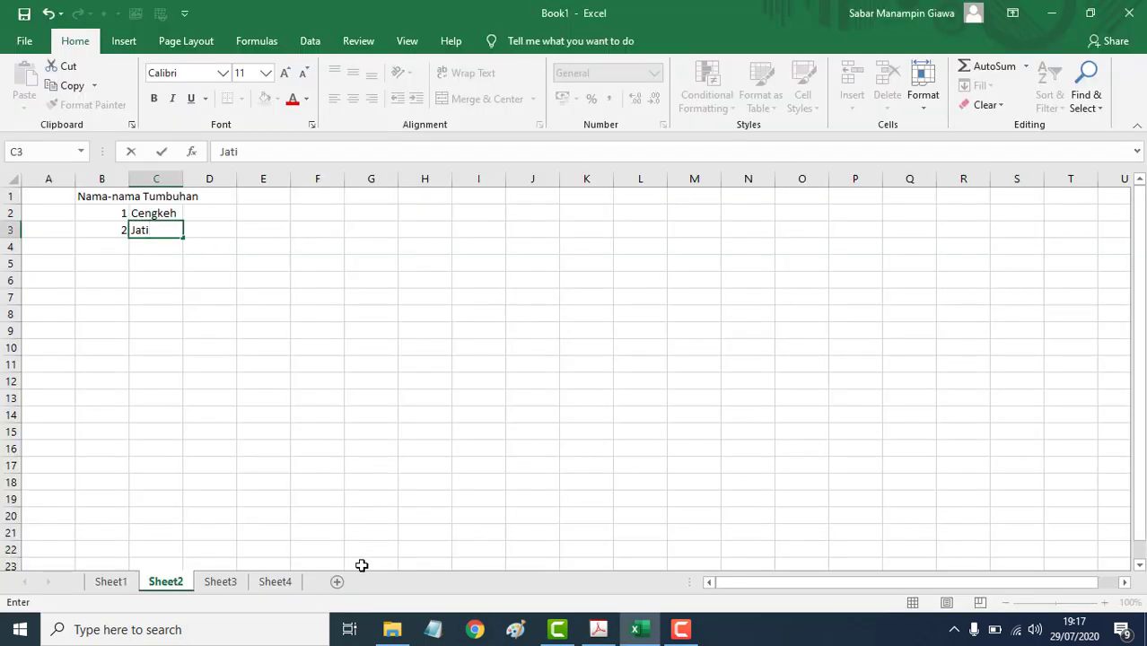
- Commit Jati in C3 by opening Sheet4, then add Sheet5 and Sheet6
left_click(278, 581)
left_click(339, 584)
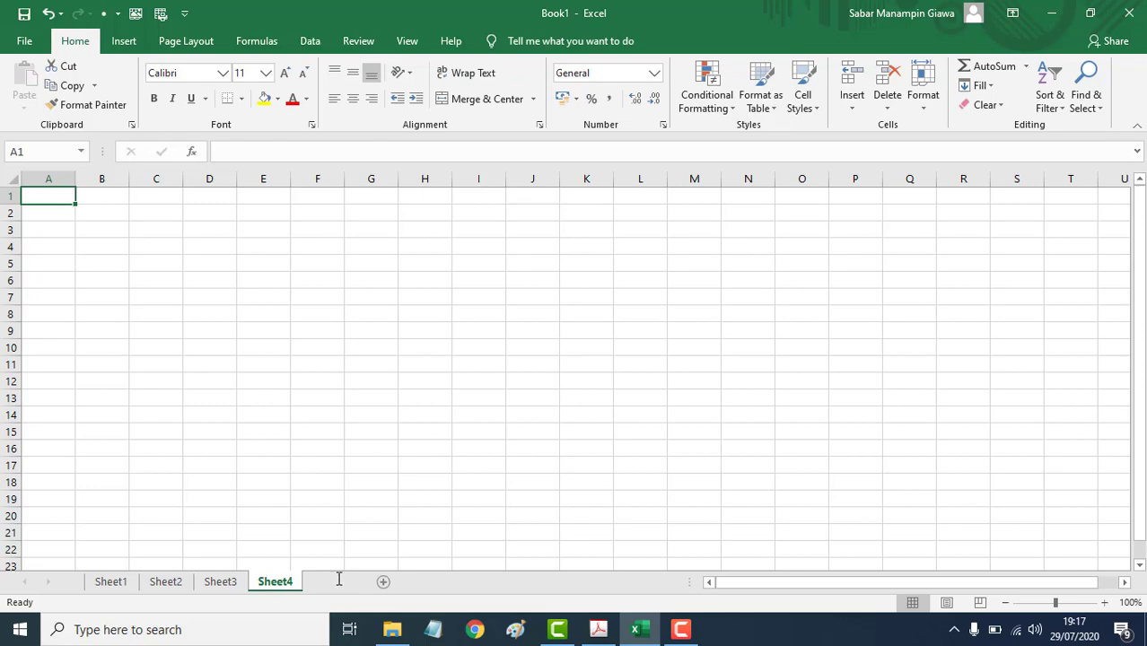
left_click(391, 583)
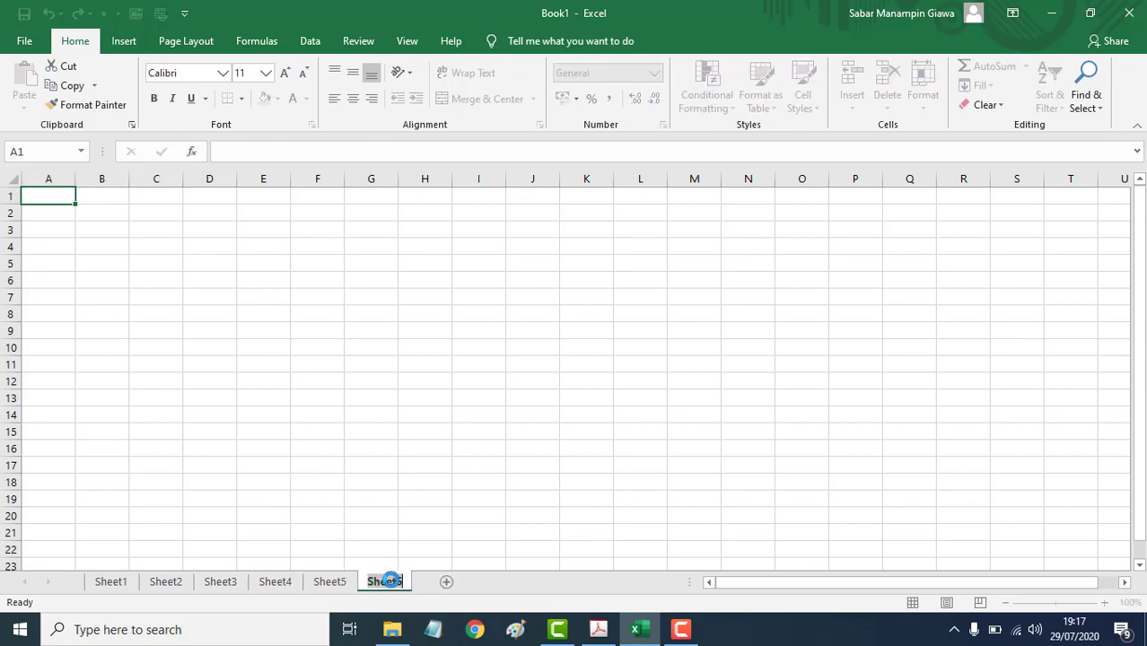
key("alt+Tab")
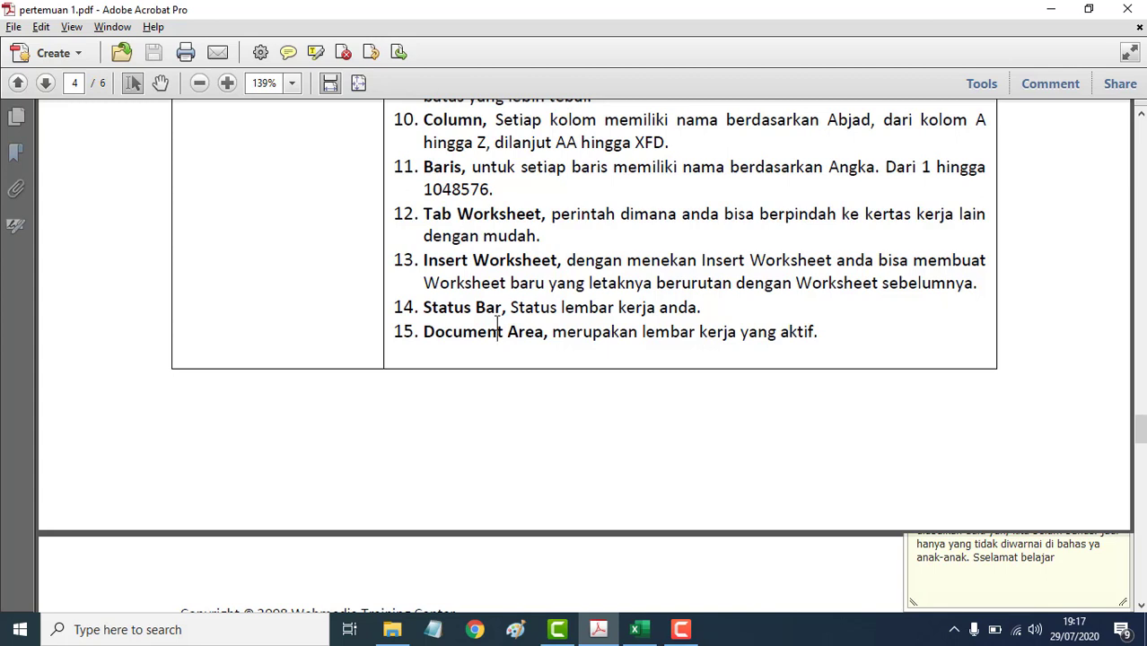
- Read the handout's items 16–19 on scroll bars, screen views and zoom, alternating with Excel
scroll(496, 323, "down", 2)
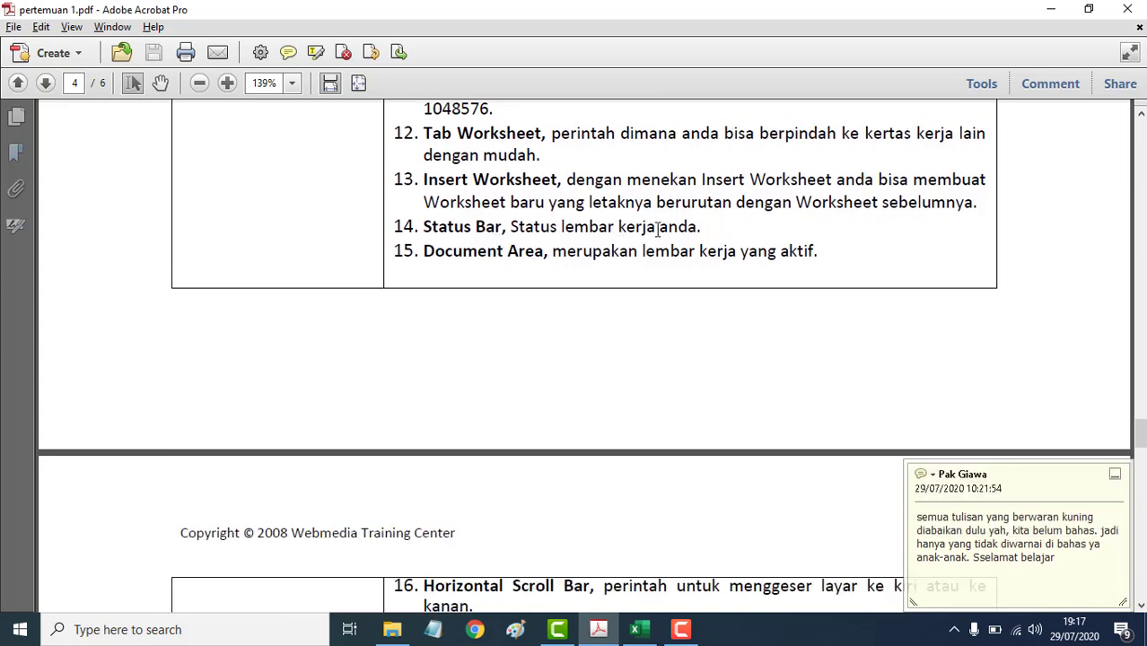
key("alt+Tab")
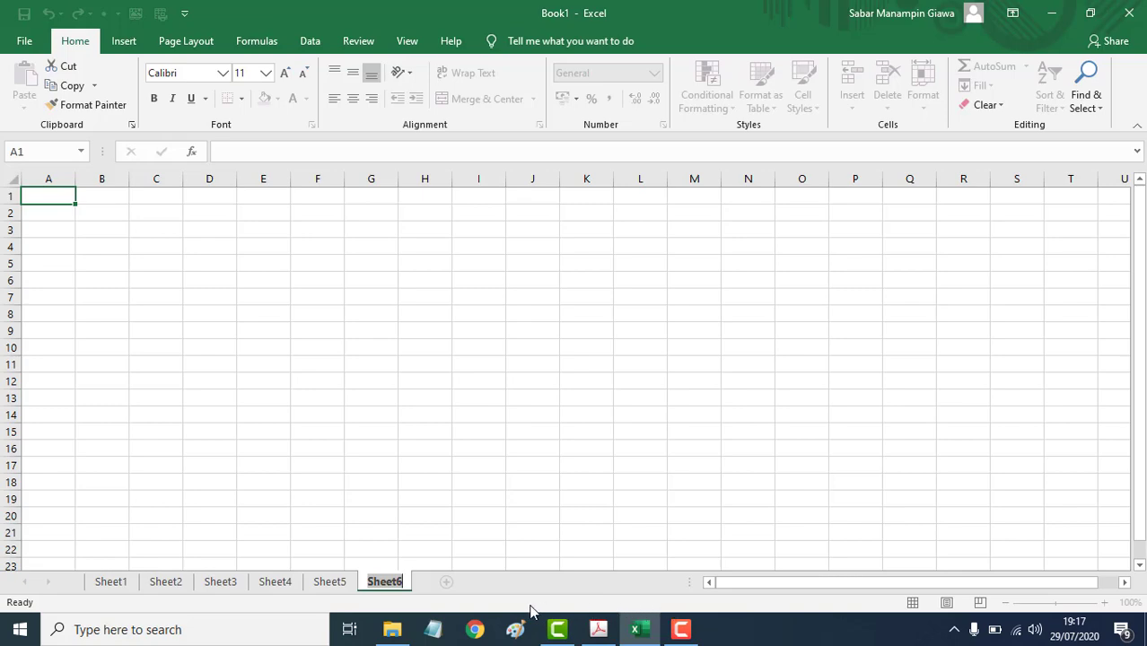
key("alt+Tab")
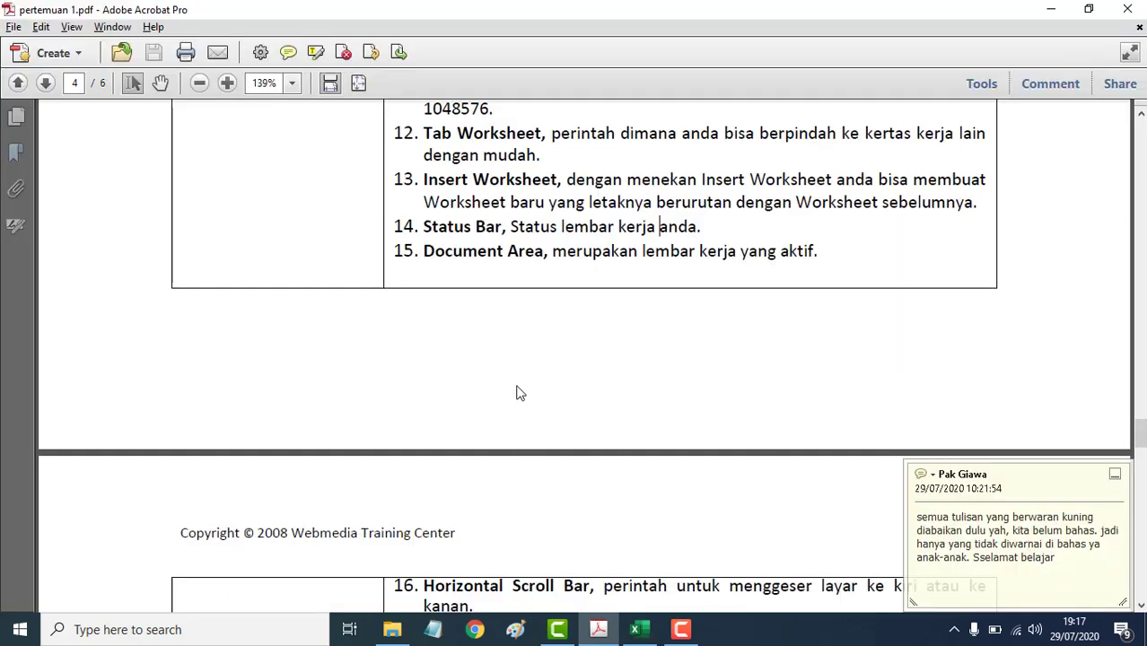
scroll(519, 359, "down", 1)
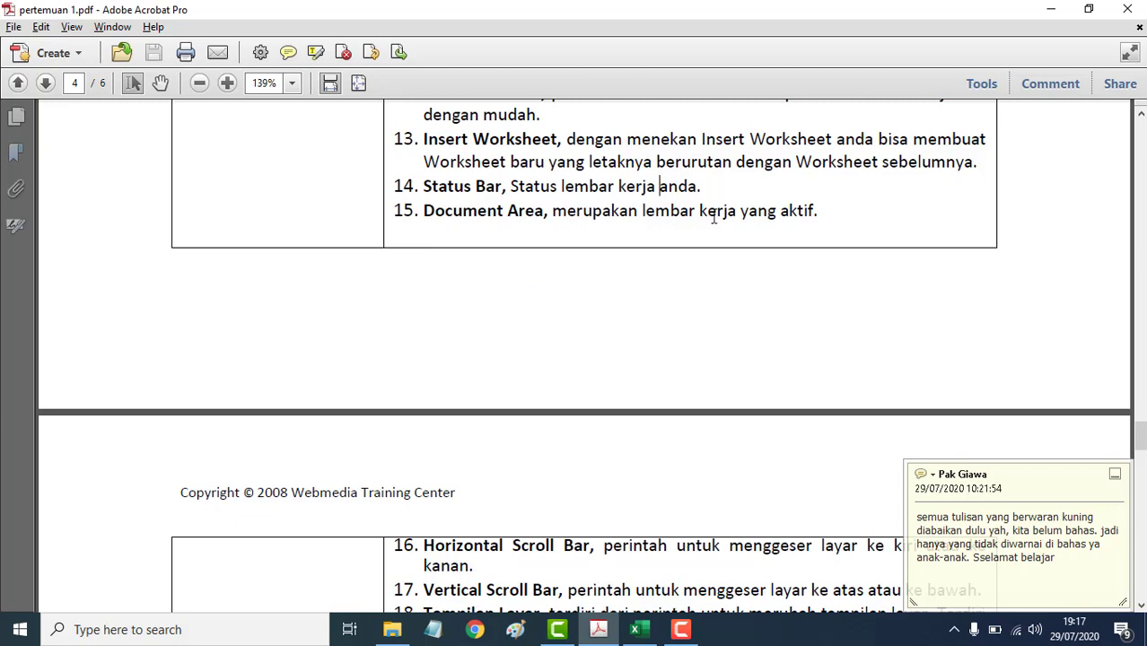
key("alt+Tab")
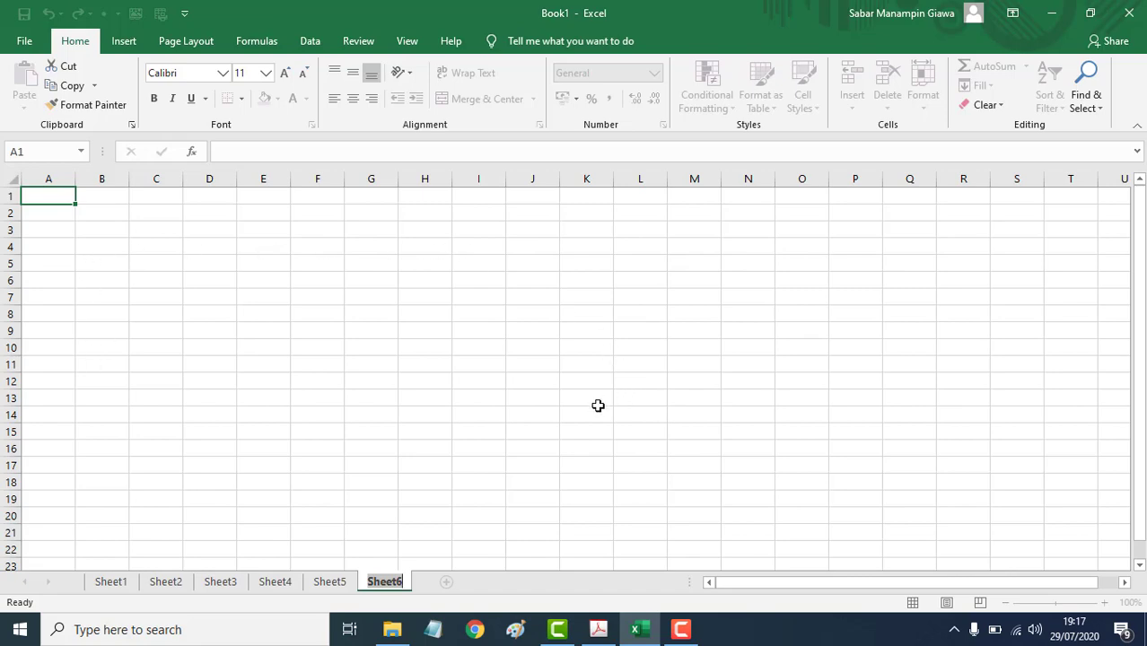
key("alt+Tab")
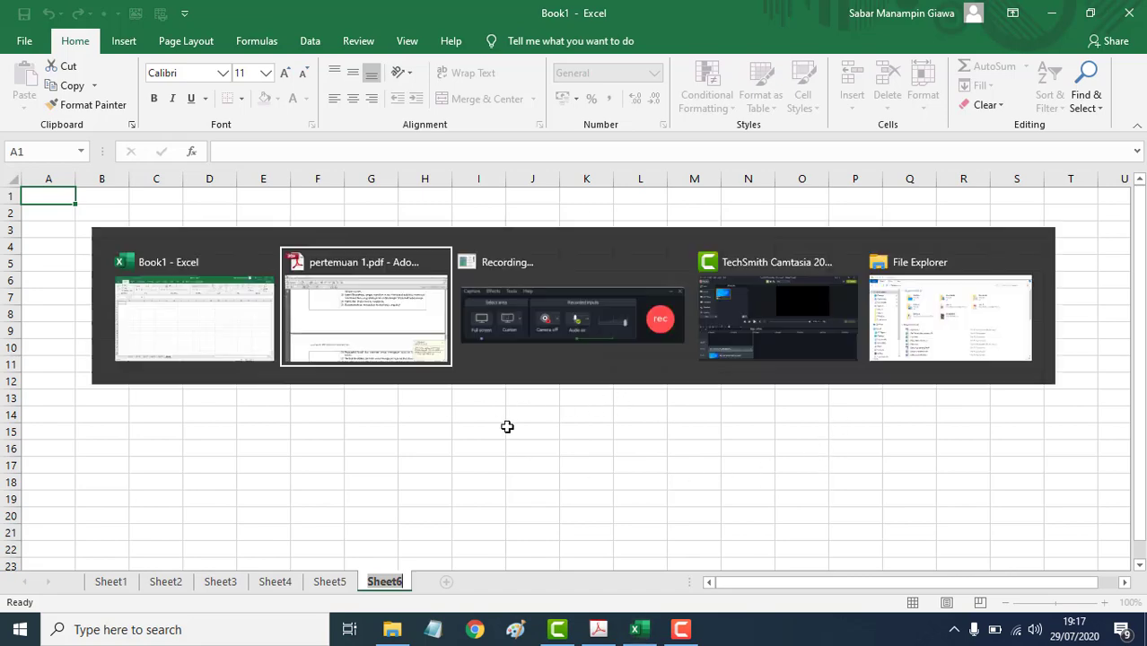
scroll(526, 228, "down", 3)
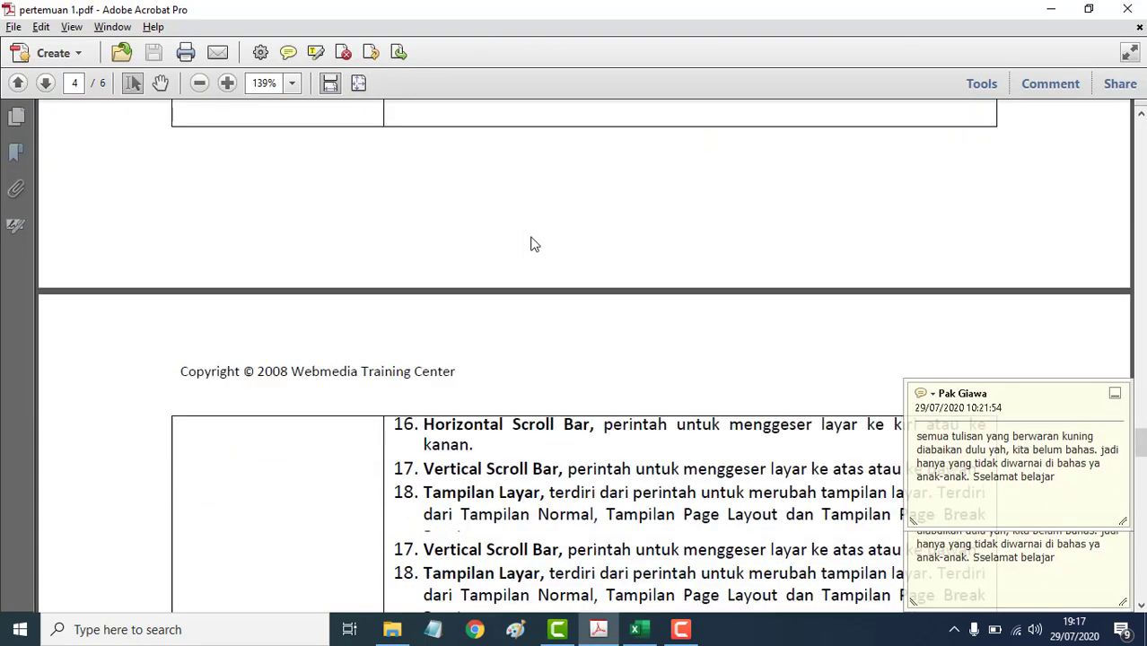
scroll(531, 243, "down", 1)
scroll(531, 251, "down", 2)
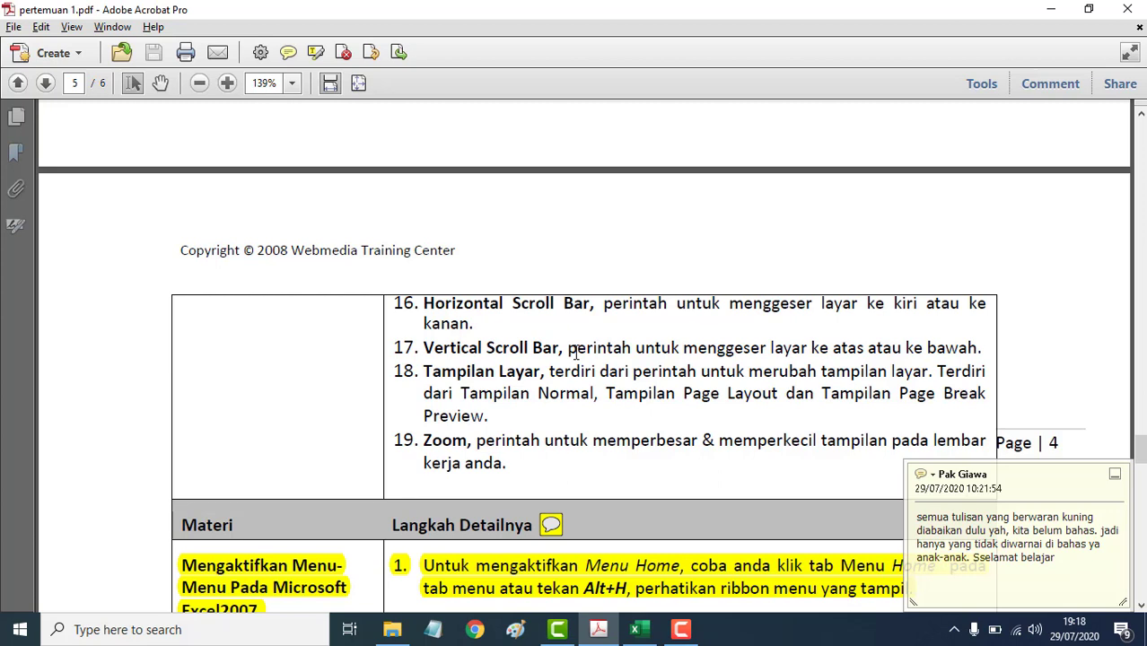
key("alt+Tab")
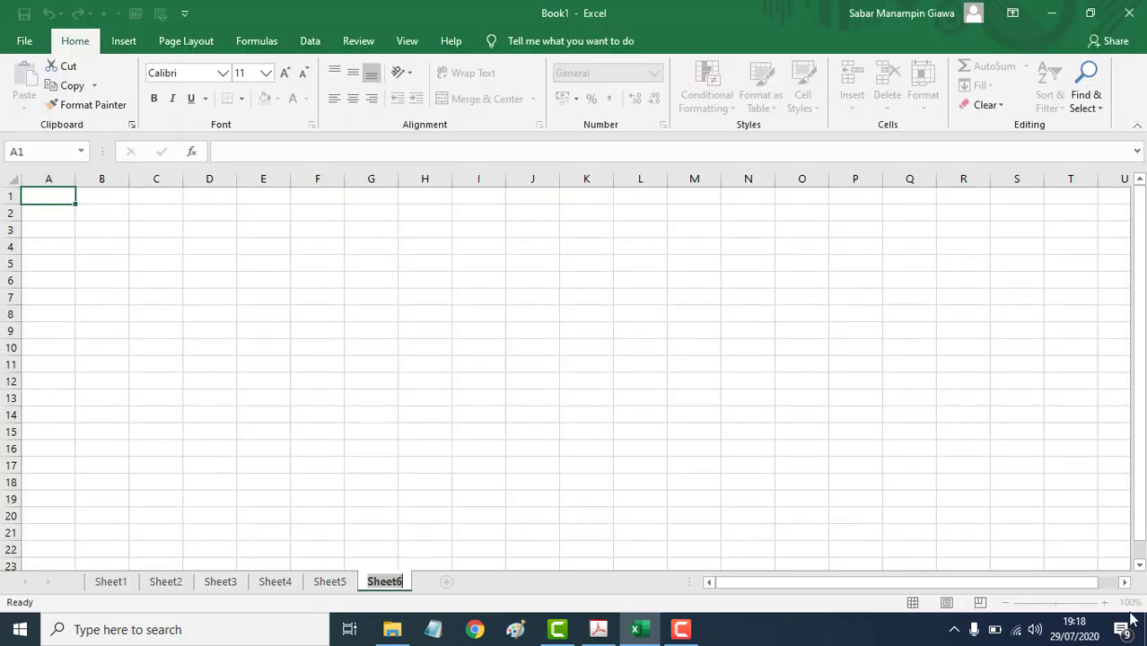
- Type Kue into cell T22 on Sheet6 and confirm the entry
left_click(1086, 554)
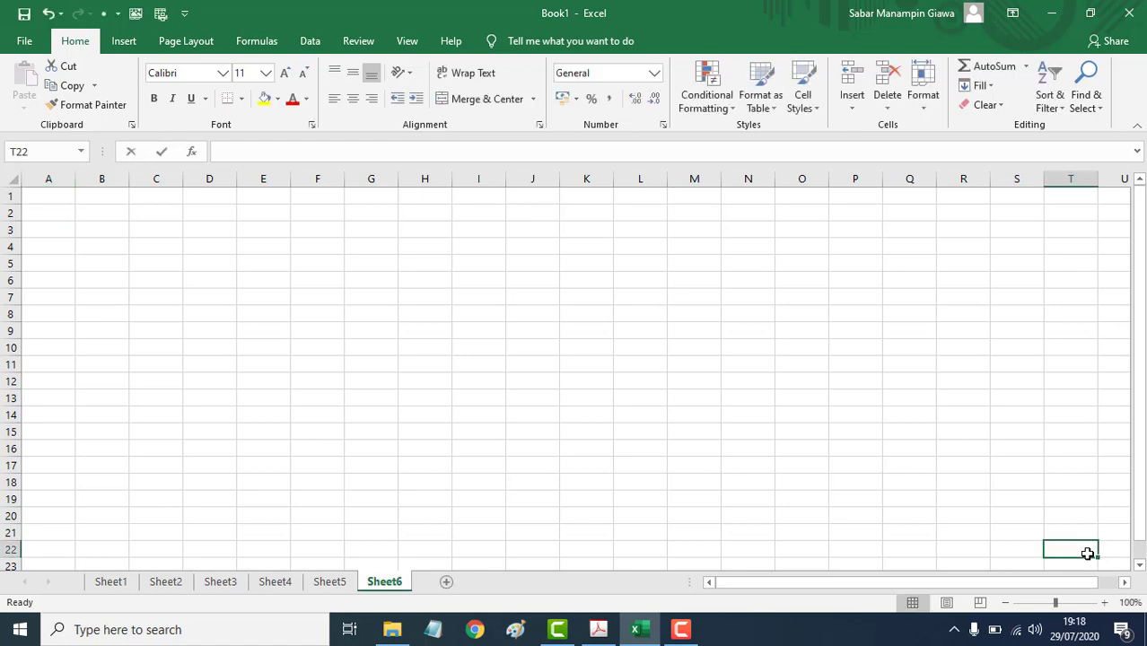
type("Kue")
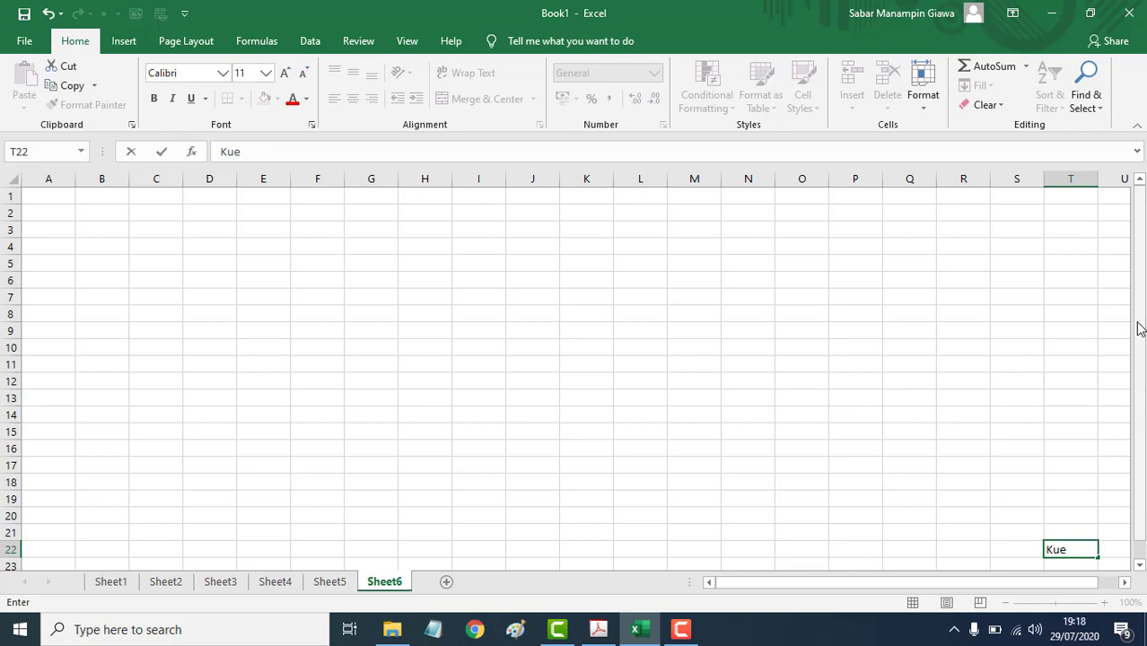
left_click_drag(1139, 328, 1143, 372)
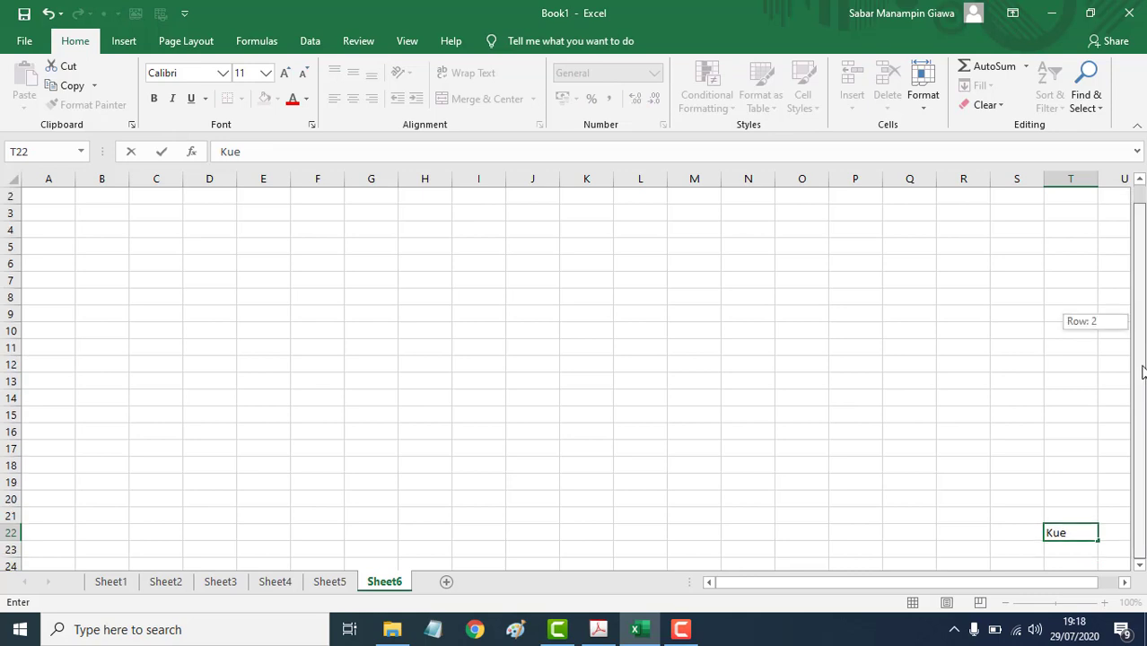
left_click_drag(1143, 314, 1142, 316)
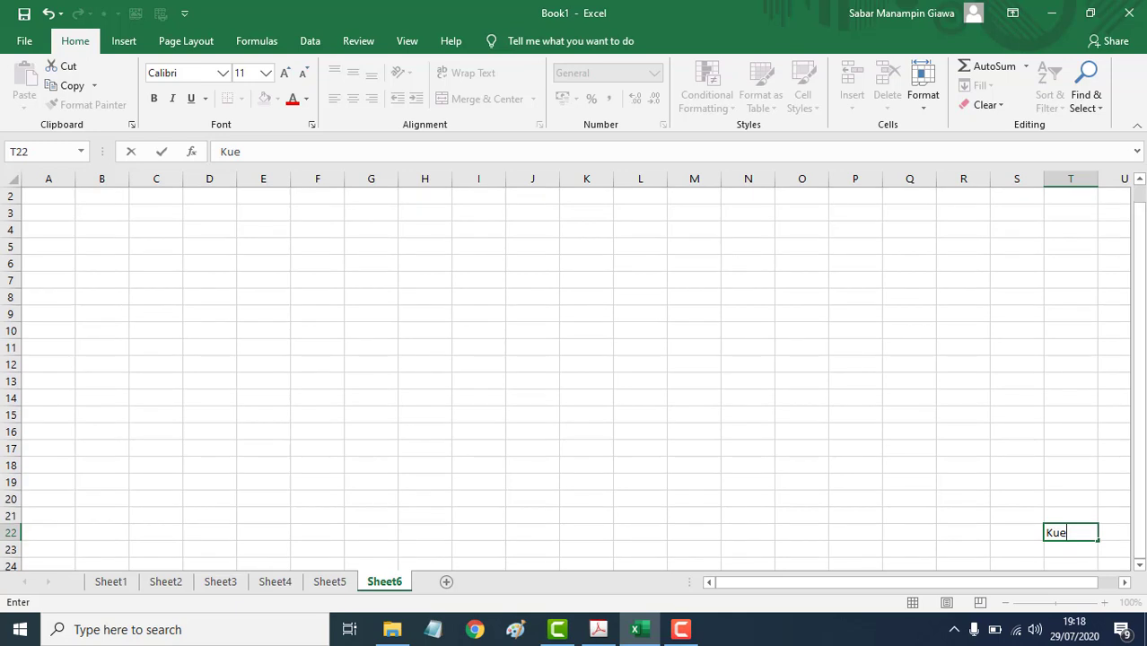
left_click_drag(1143, 386, 1144, 384)
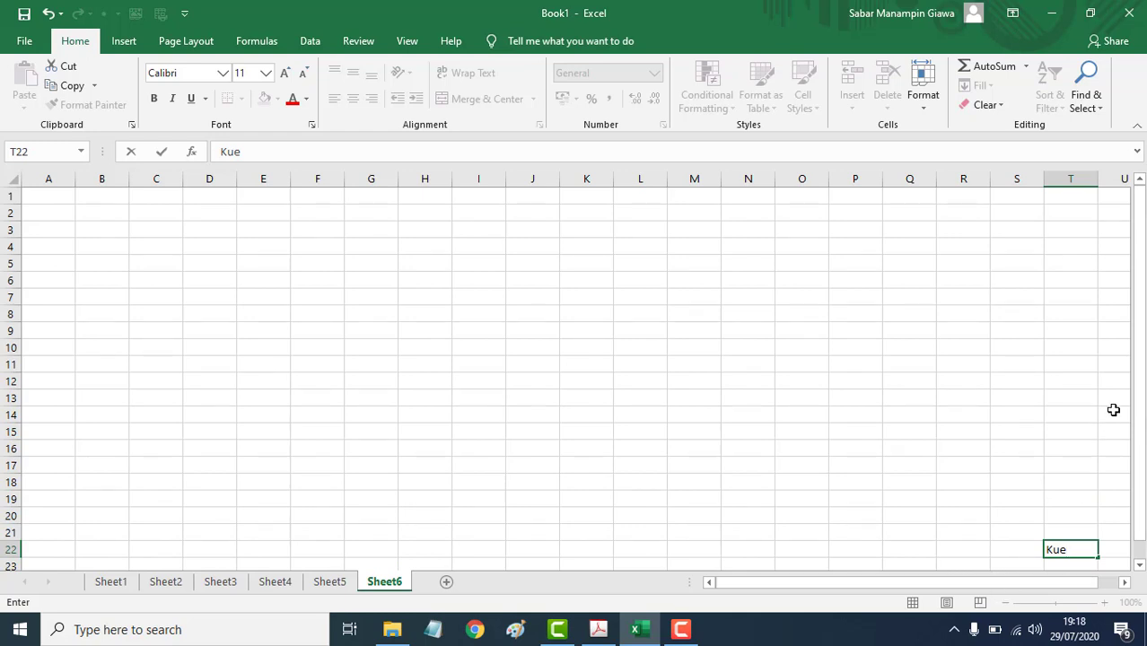
left_click_drag(1140, 391, 1141, 436)
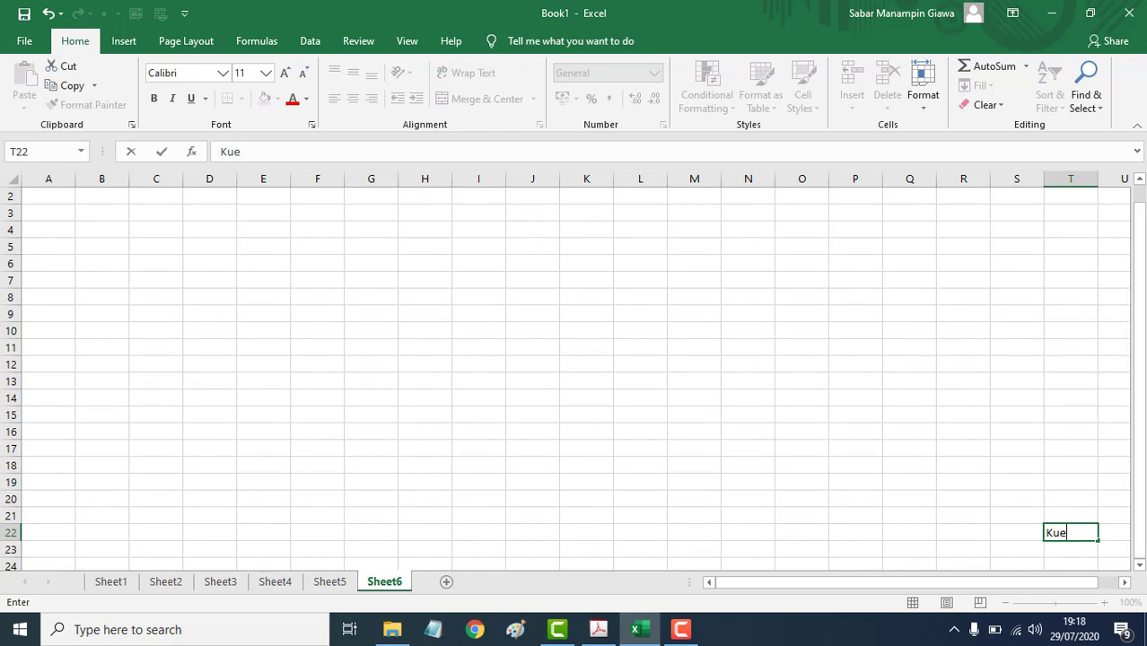
left_click(21, 564)
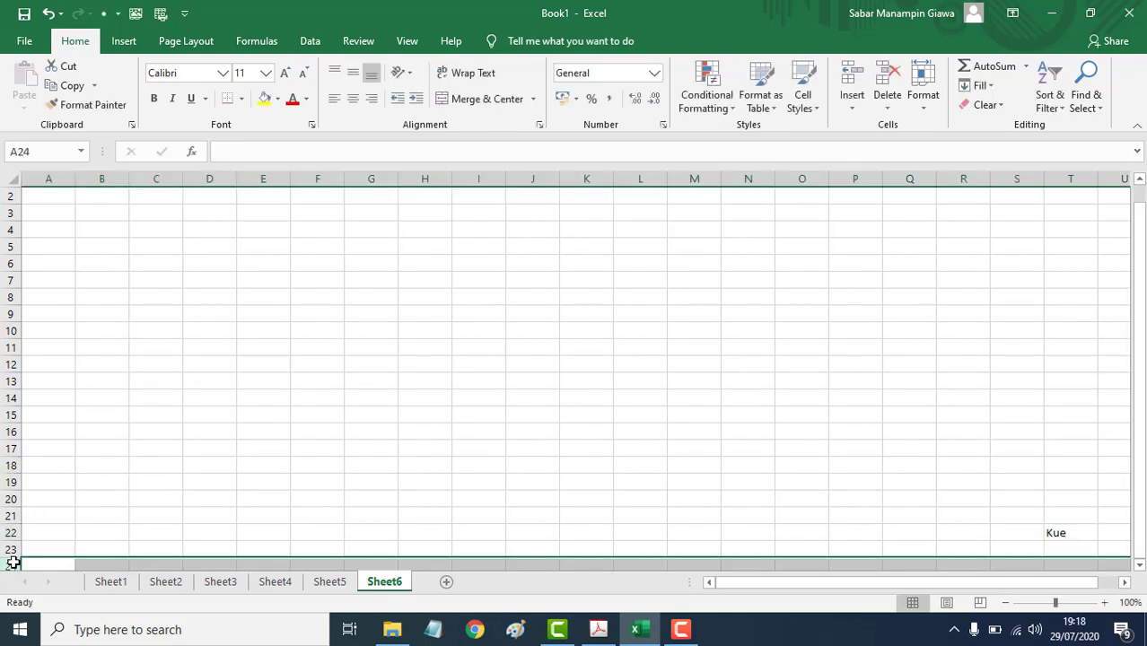
- Enter Roti in cell T30 on Sheet6, a few rows below Kue, then switch to the Acrobat handout
key("Down")
key("Down")
key("Down")
key("Down")
key("Down")
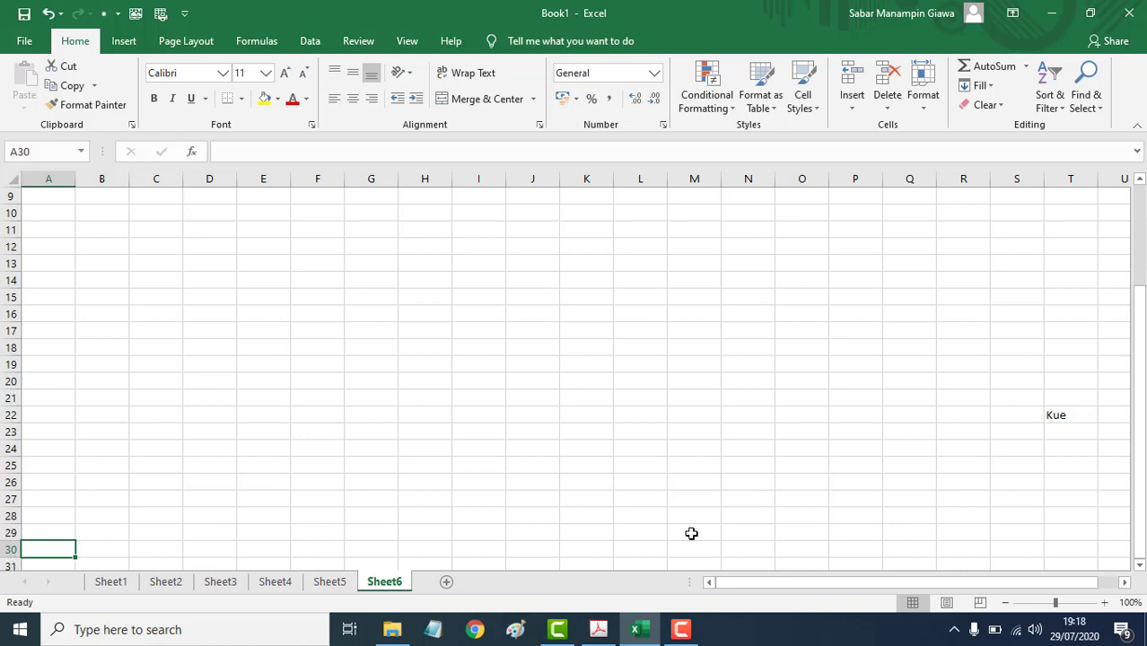
left_click(1081, 553)
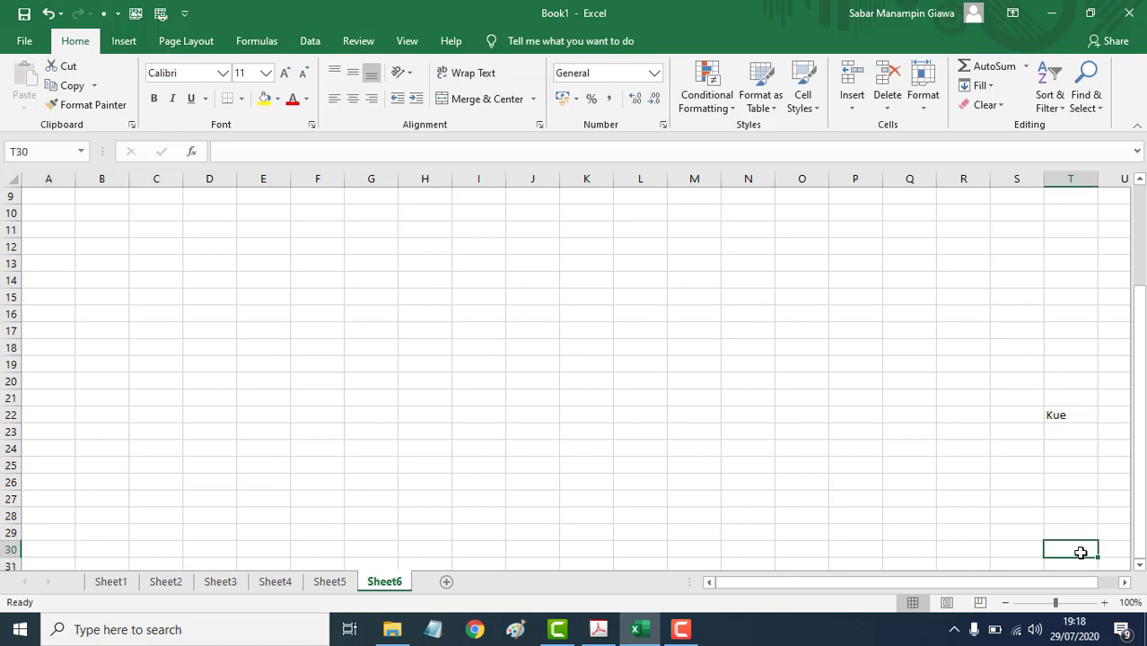
type("Roy")
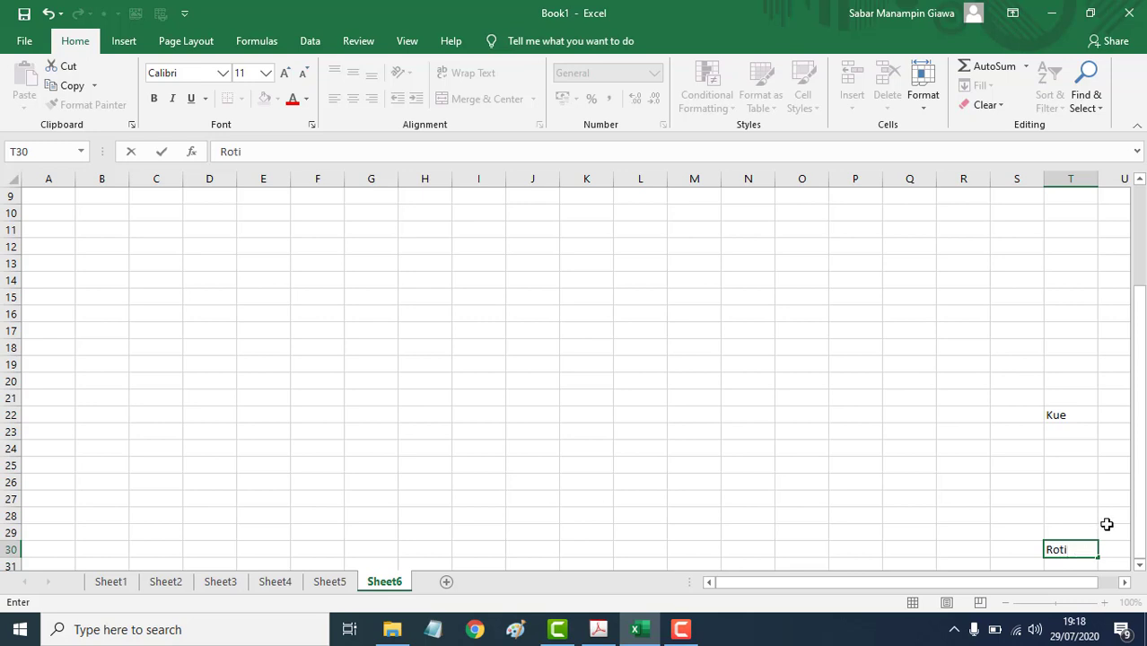
mouse_move(1138, 538)
left_mouse_down()
mouse_move(1138, 458)
mouse_move(1139, 494)
left_mouse_up()
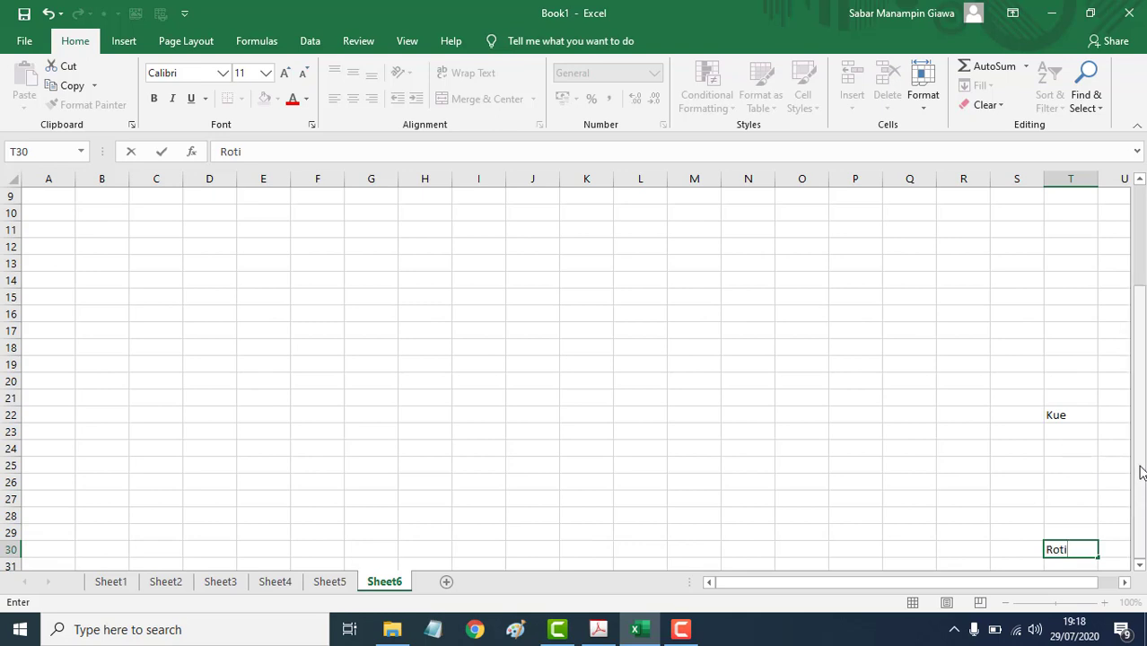
mouse_move(946, 582)
left_mouse_down()
mouse_move(968, 588)
mouse_move(882, 577)
mouse_move(984, 577)
left_mouse_up()
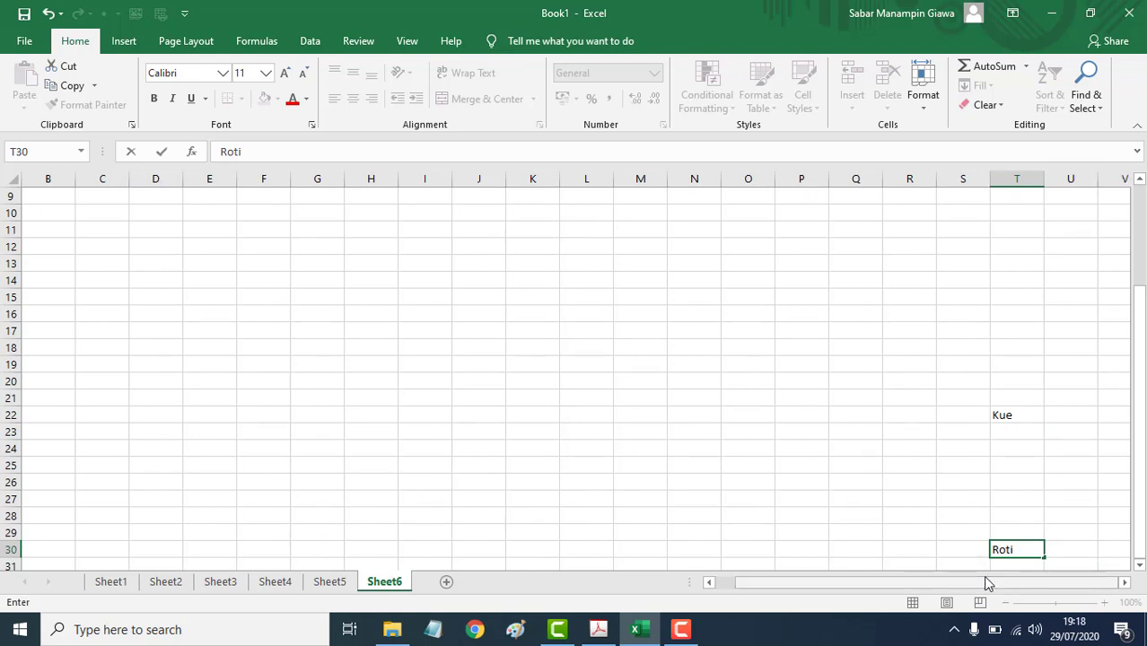
left_click_drag(978, 583, 1028, 584)
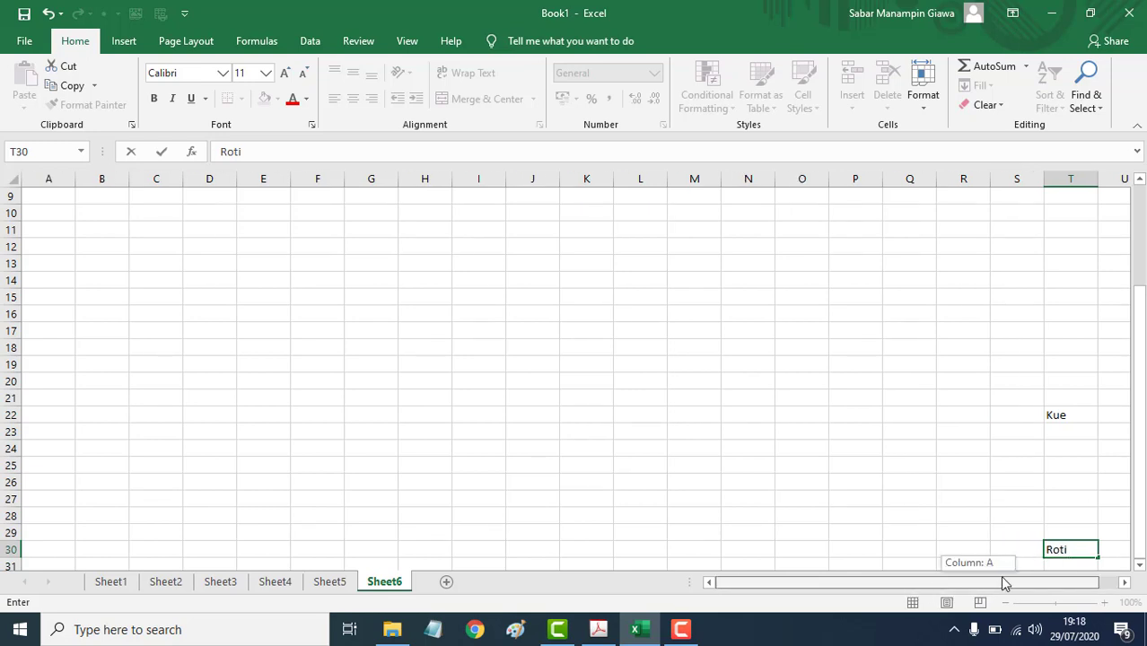
left_click_drag(1138, 386, 1140, 478)
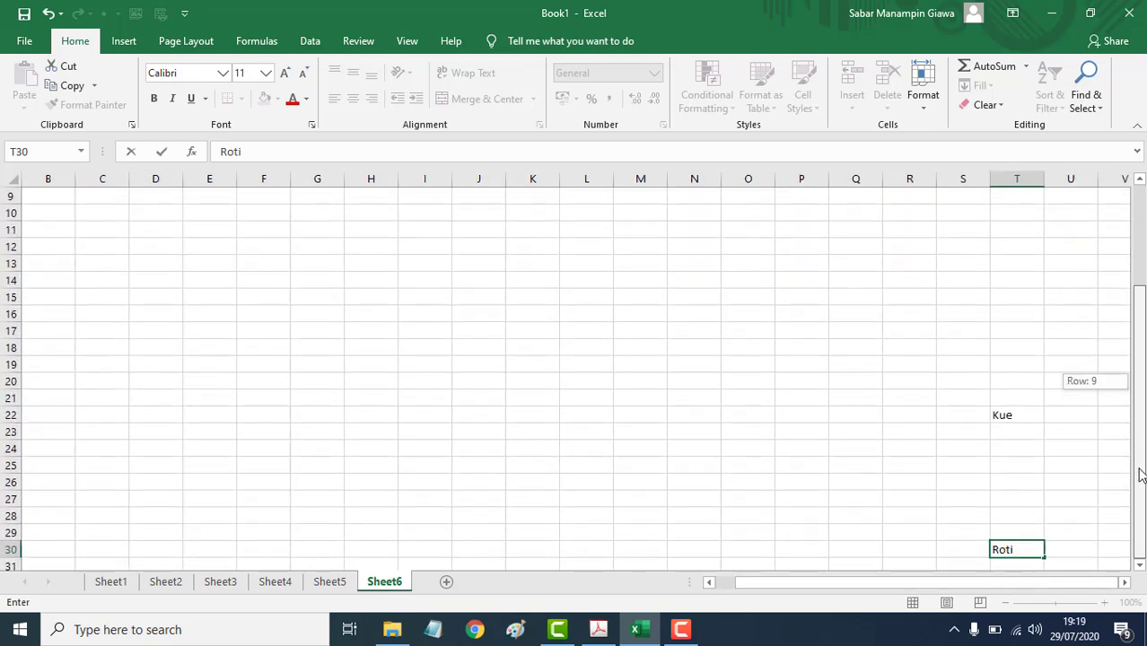
key("alt+Tab")
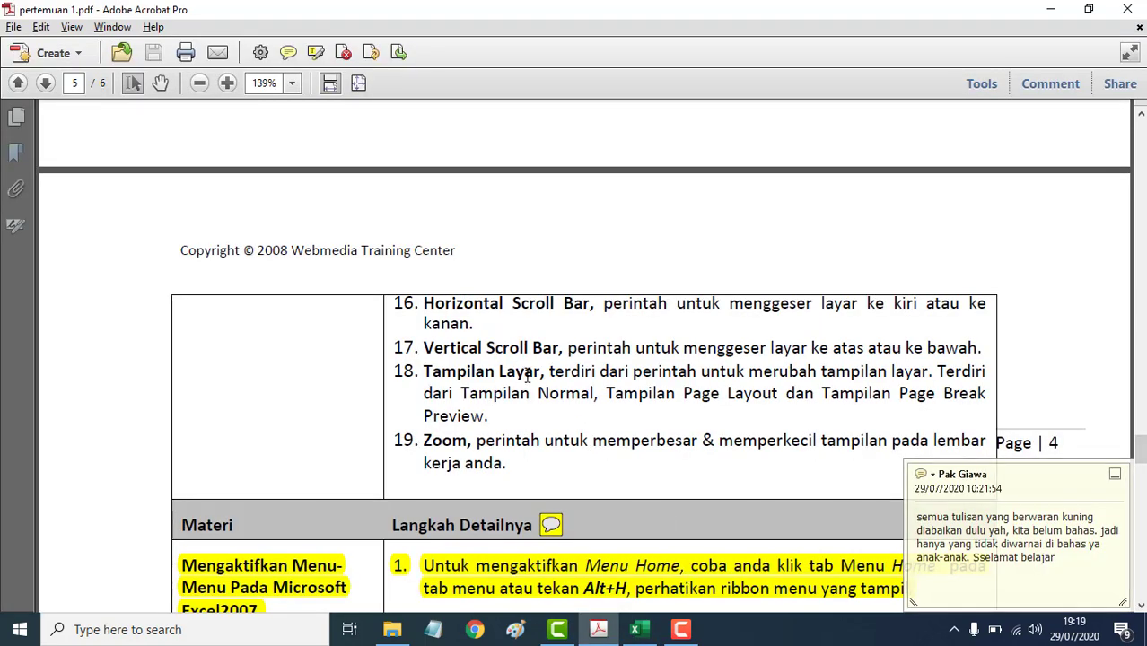
- Return from the PDF's items 16–19 to the Excel workbook
key("alt+Tab")
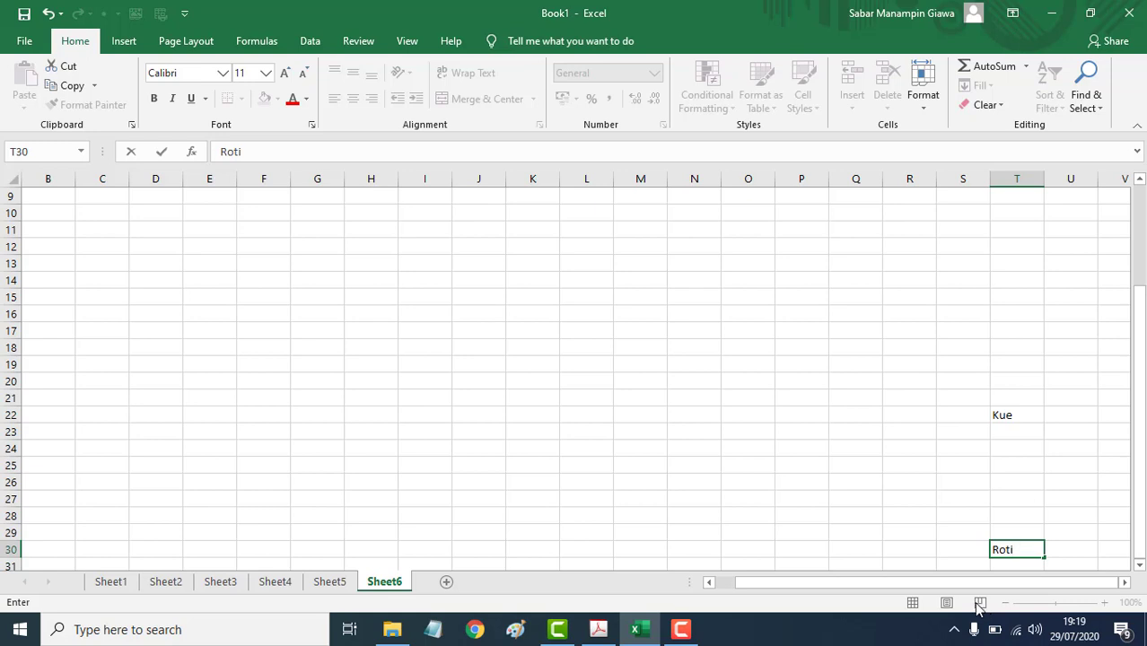
- Commit Roti in T30, preview Sheet6 in Page Layout and Page Break Preview, then return to Normal view
left_click(916, 532)
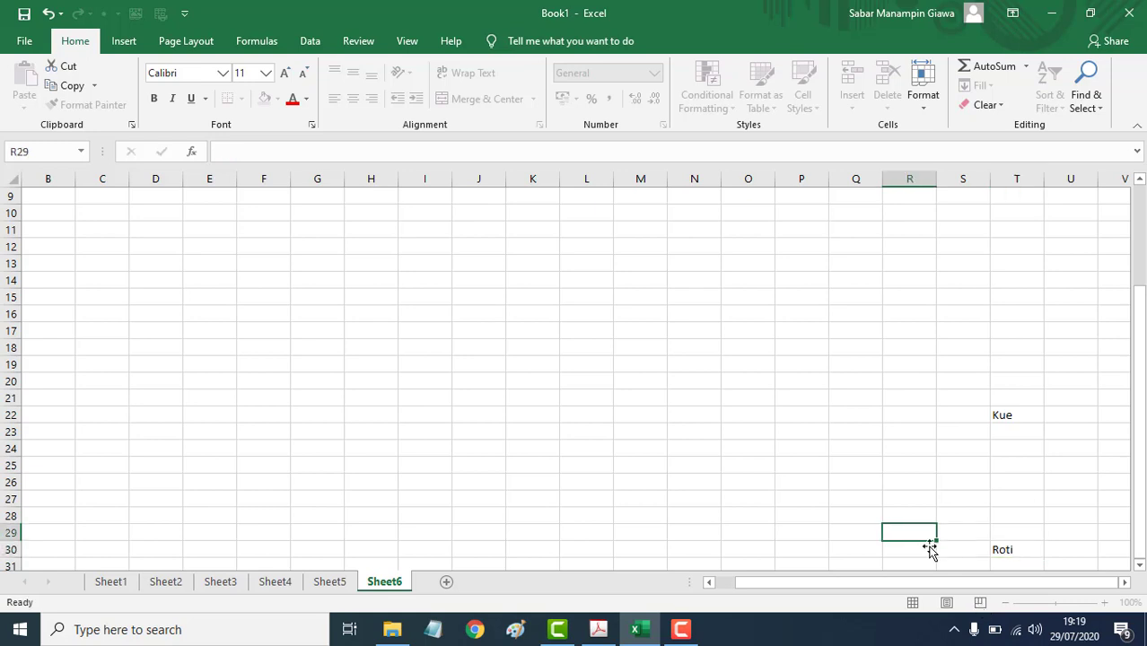
left_click(948, 603)
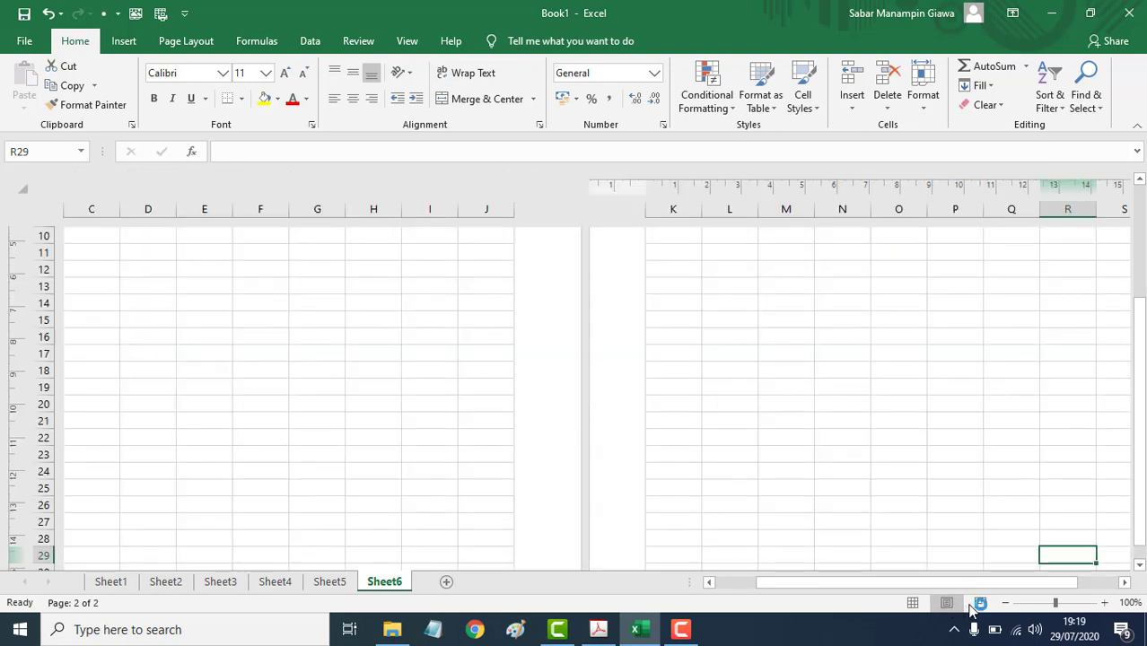
left_click(979, 603)
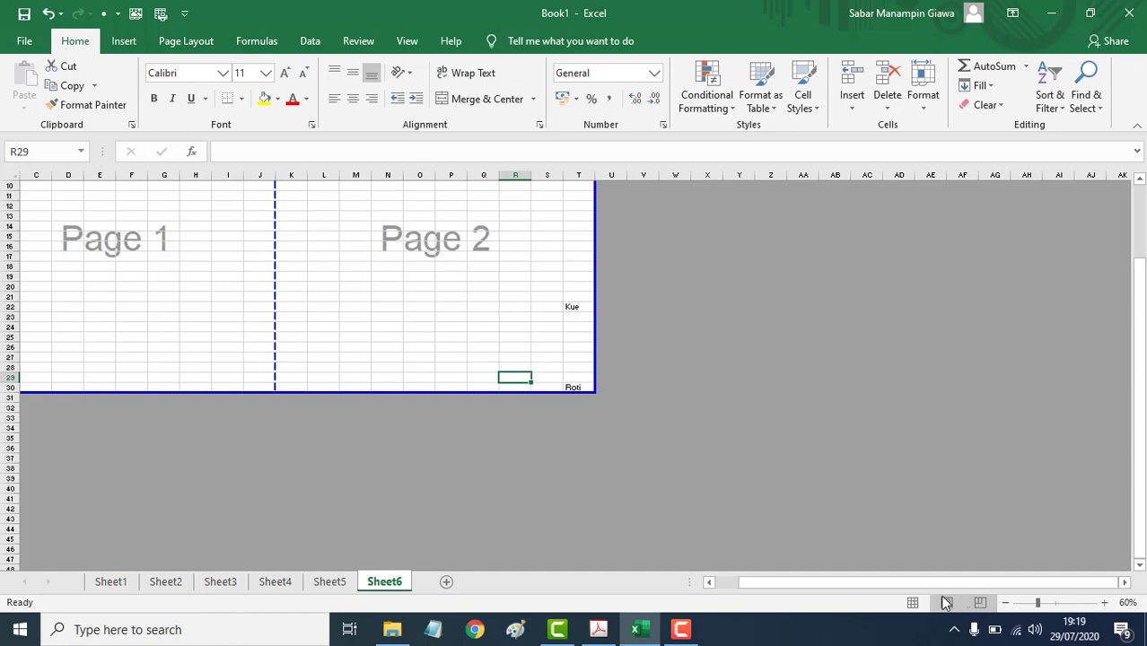
left_click(946, 603)
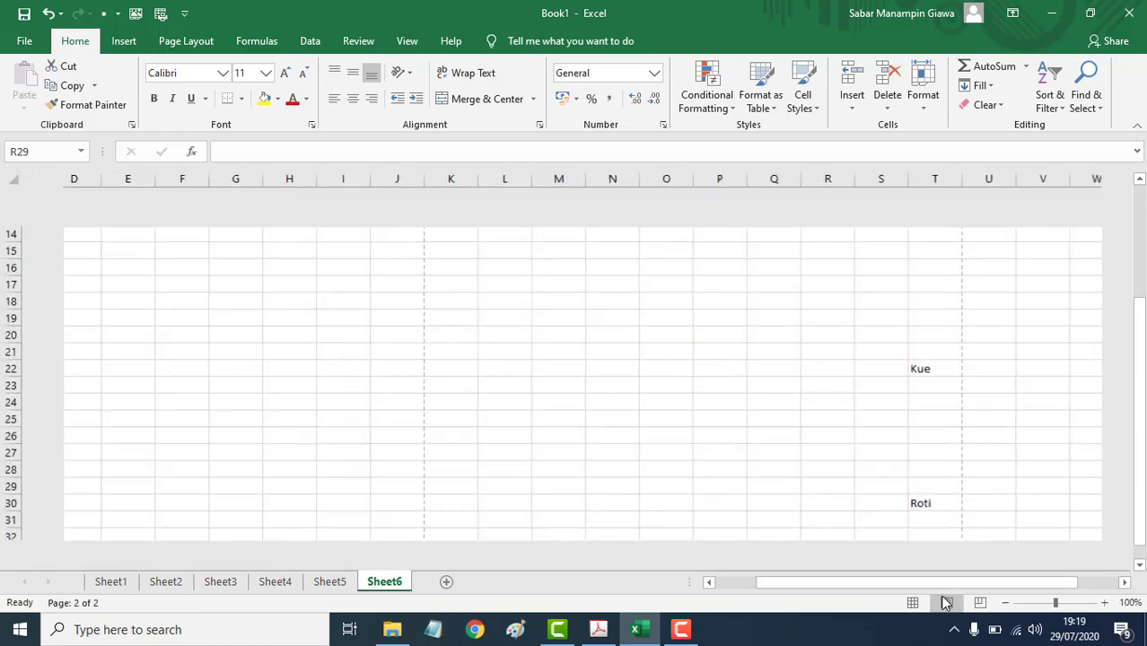
left_click(913, 603)
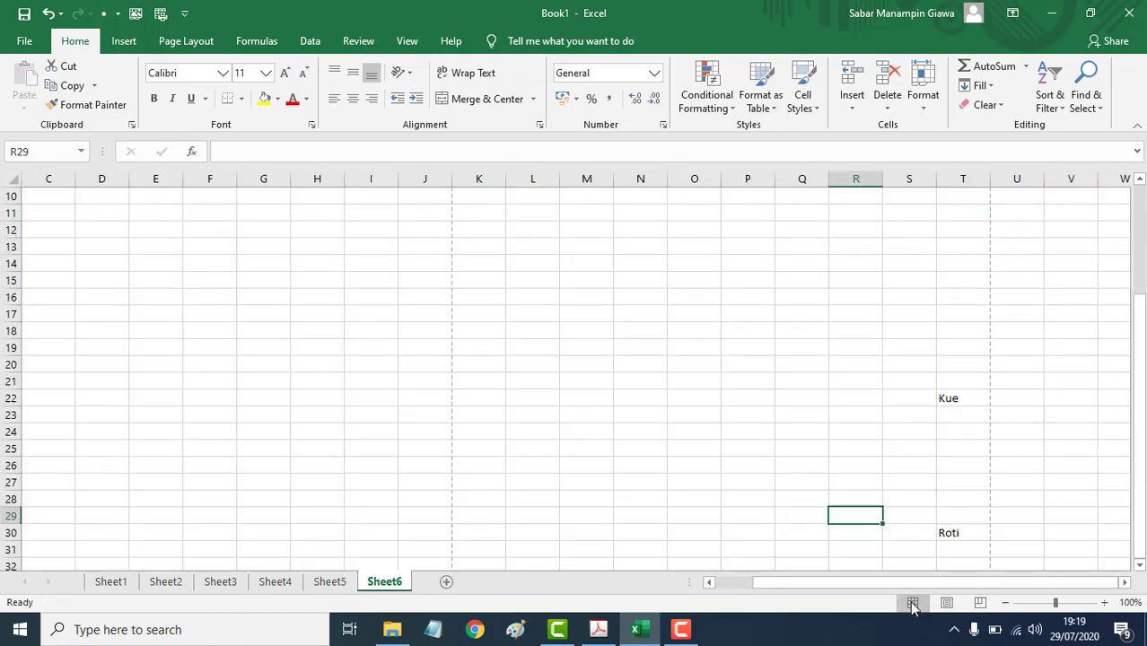
key("alt+Tab")
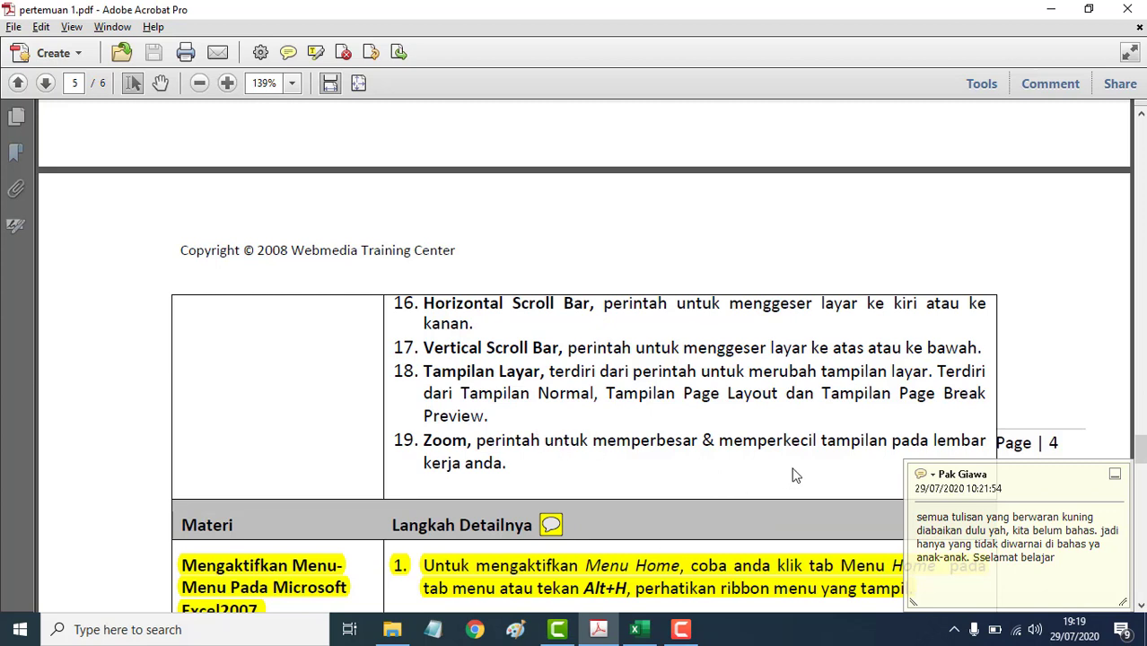
- Adjust the status-bar zoom slider until Sheet6 is magnified to 89%
key("alt+Tab")
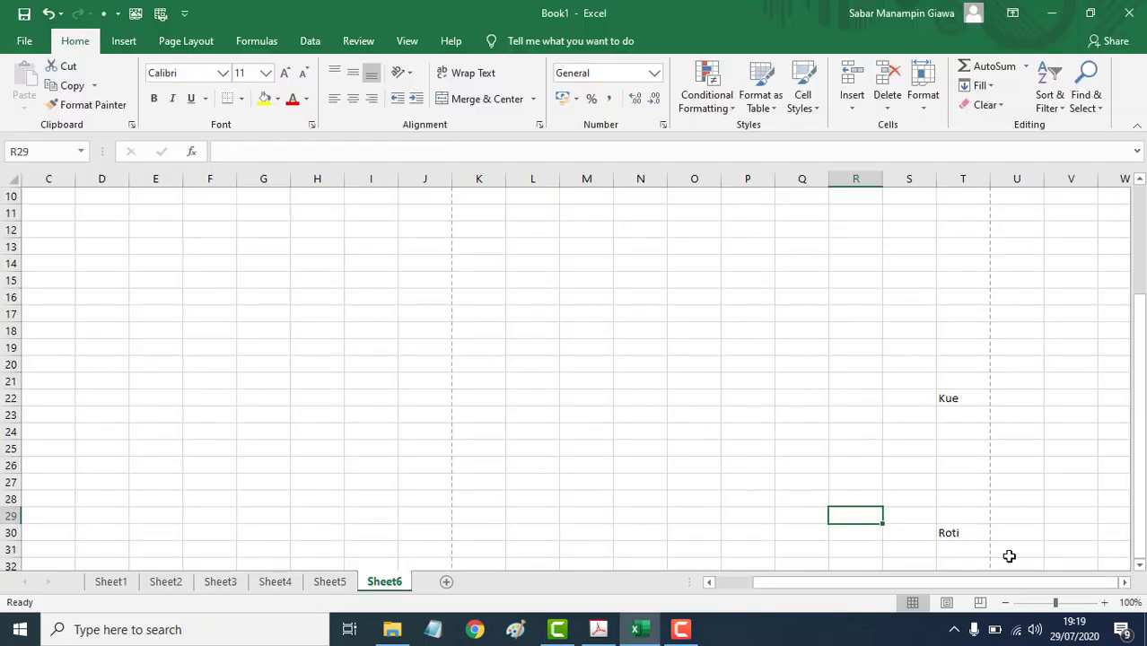
left_click(1069, 602)
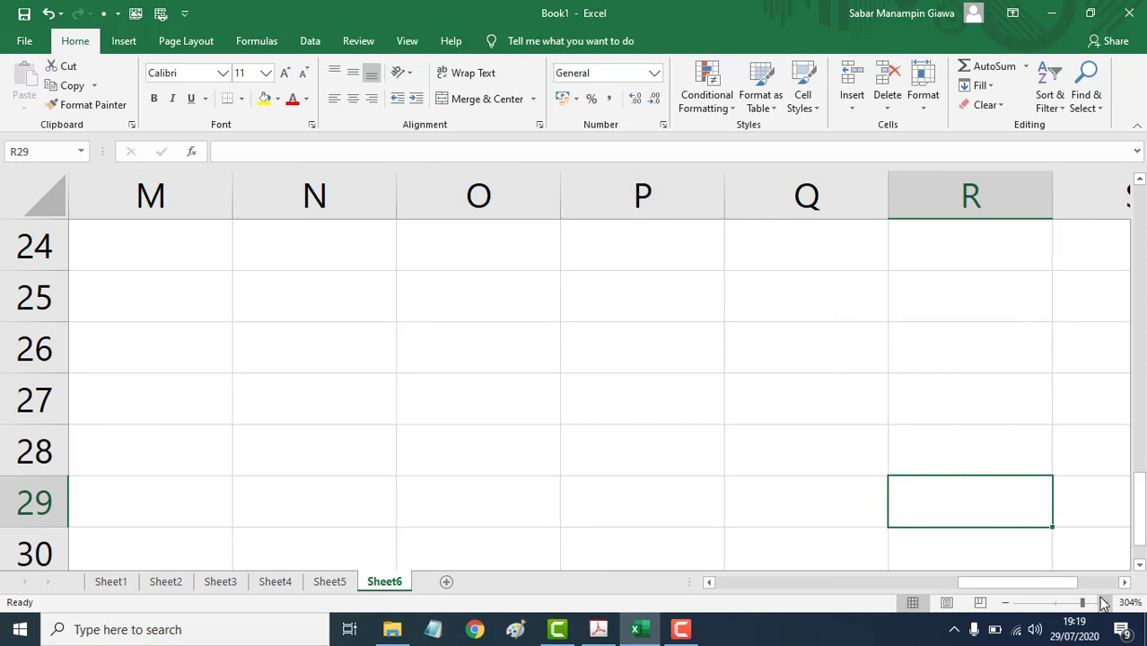
left_click_drag(1082, 602, 1043, 602)
left_click(1005, 602)
left_click(1005, 602)
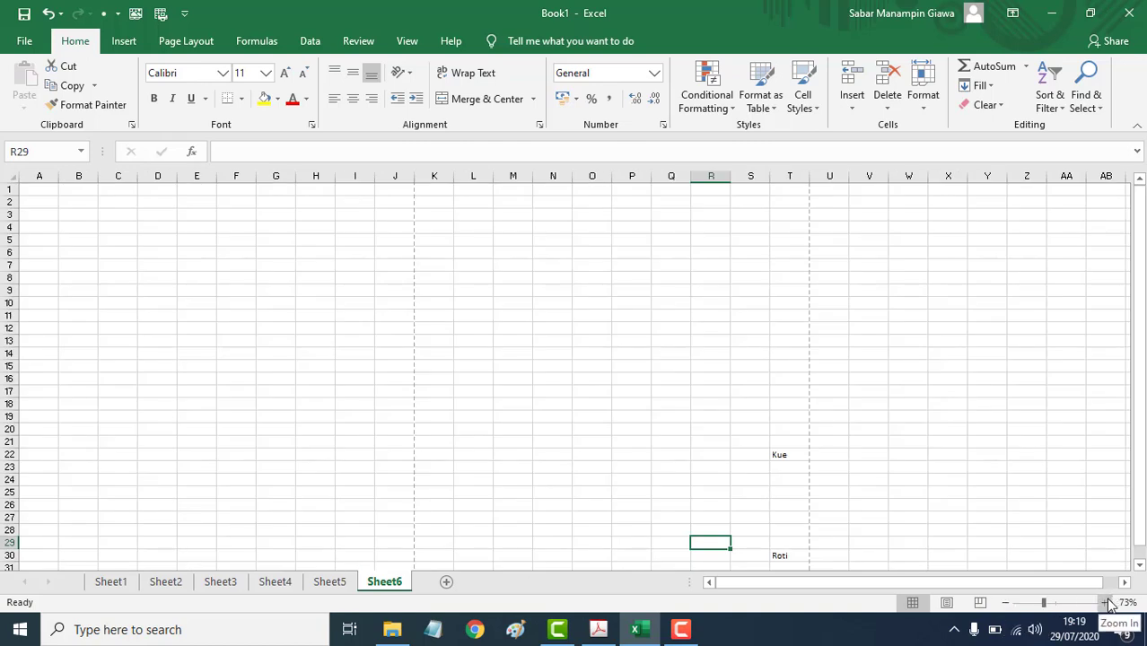
mouse_move(1043, 602)
left_mouse_down()
mouse_move(1030, 602)
mouse_move(1062, 598)
left_mouse_up()
- Scroll the tutorial PDF down to the page 6 Menu File saving steps, then return to Excel
key("alt+Tab")
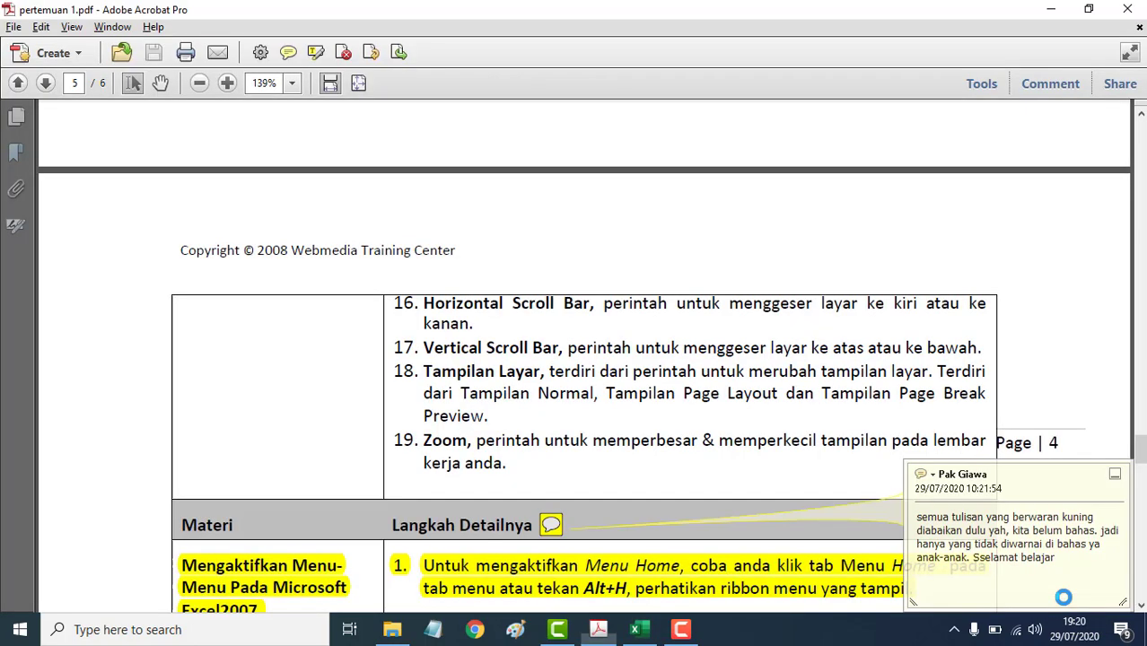
scroll(585, 354, "down", 1)
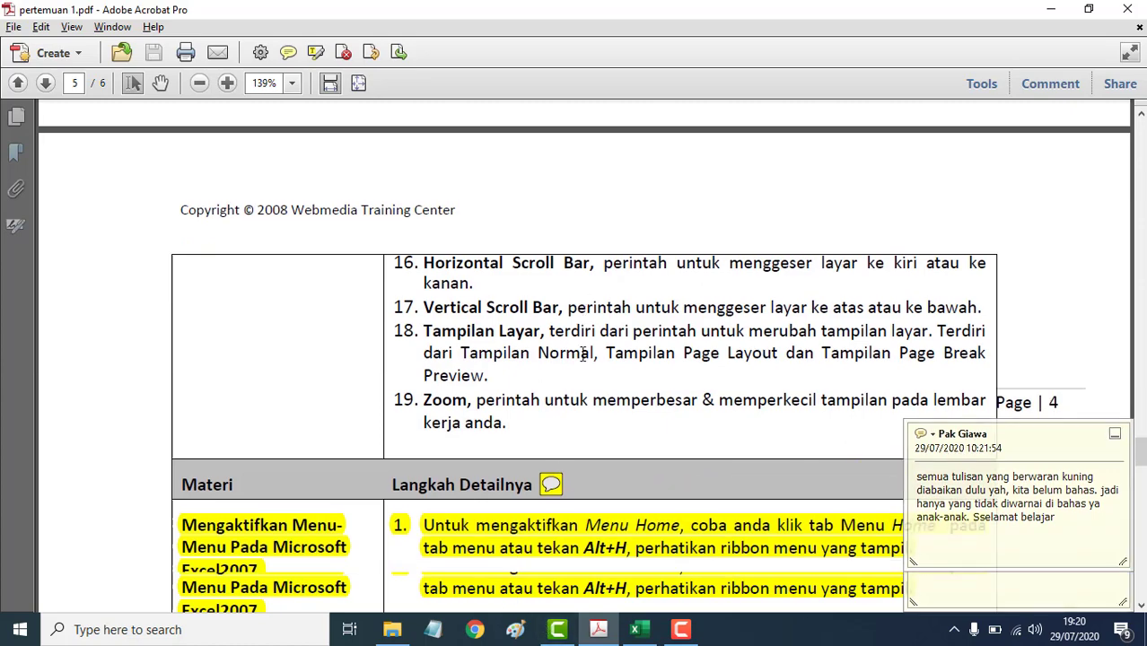
scroll(585, 353, "down", 1)
scroll(579, 377, "down", 6)
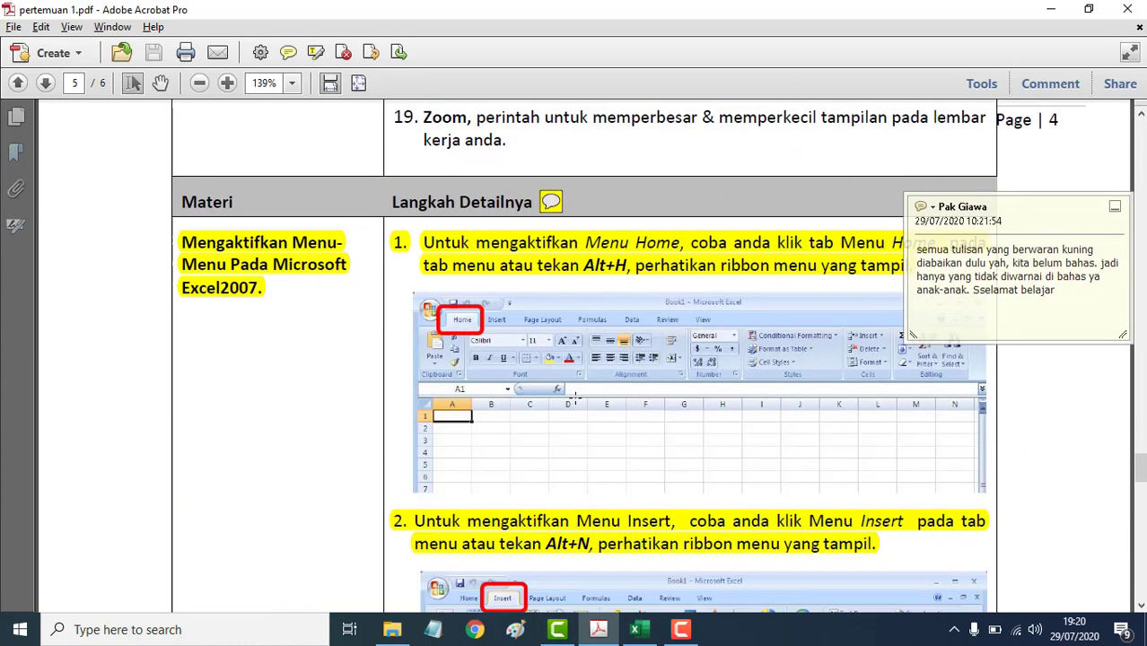
scroll(574, 396, "down", 5)
scroll(575, 400, "down", 5)
scroll(574, 408, "down", 4)
scroll(575, 417, "down", 5)
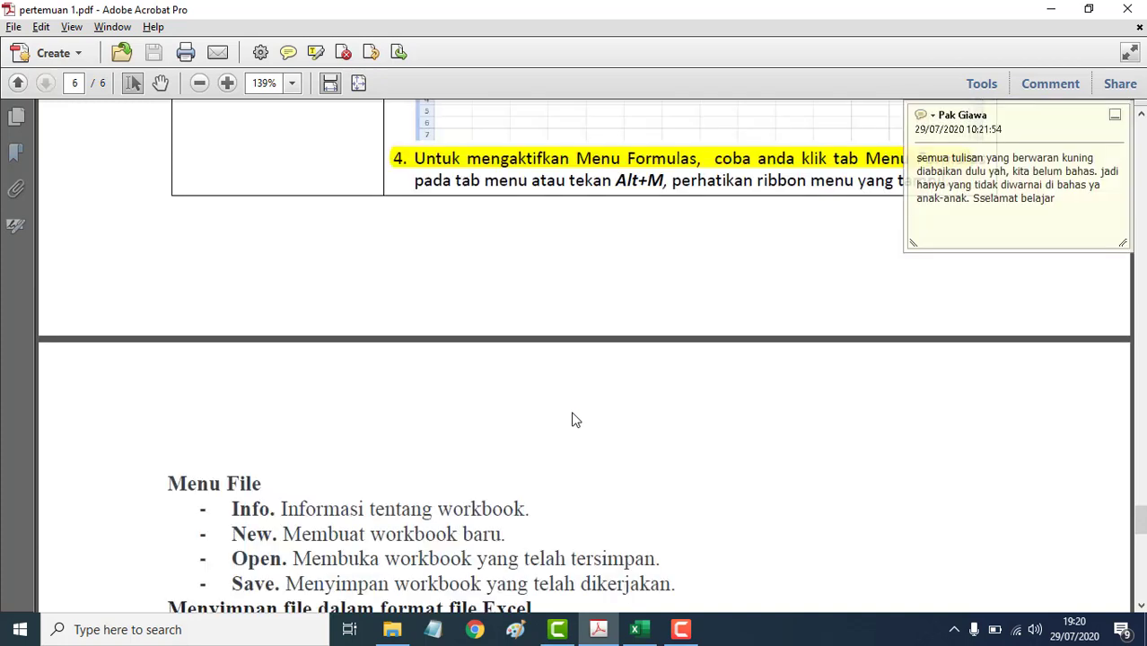
scroll(576, 419, "down", 4)
scroll(575, 420, "down", 2)
scroll(575, 420, "down", 1)
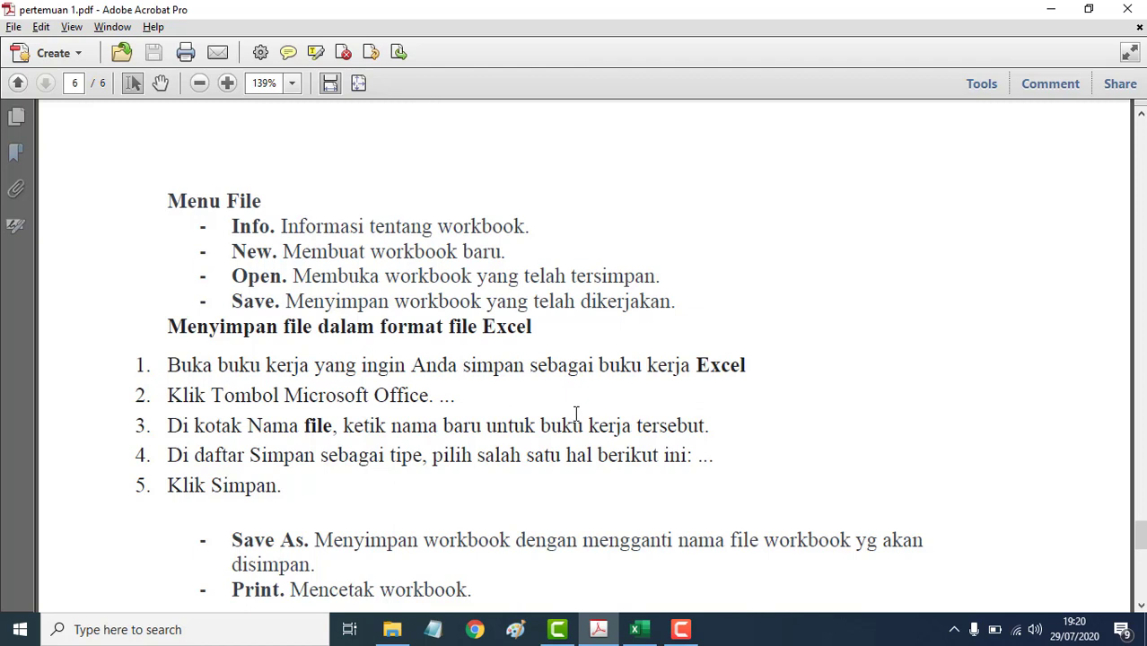
scroll(578, 410, "down", 1)
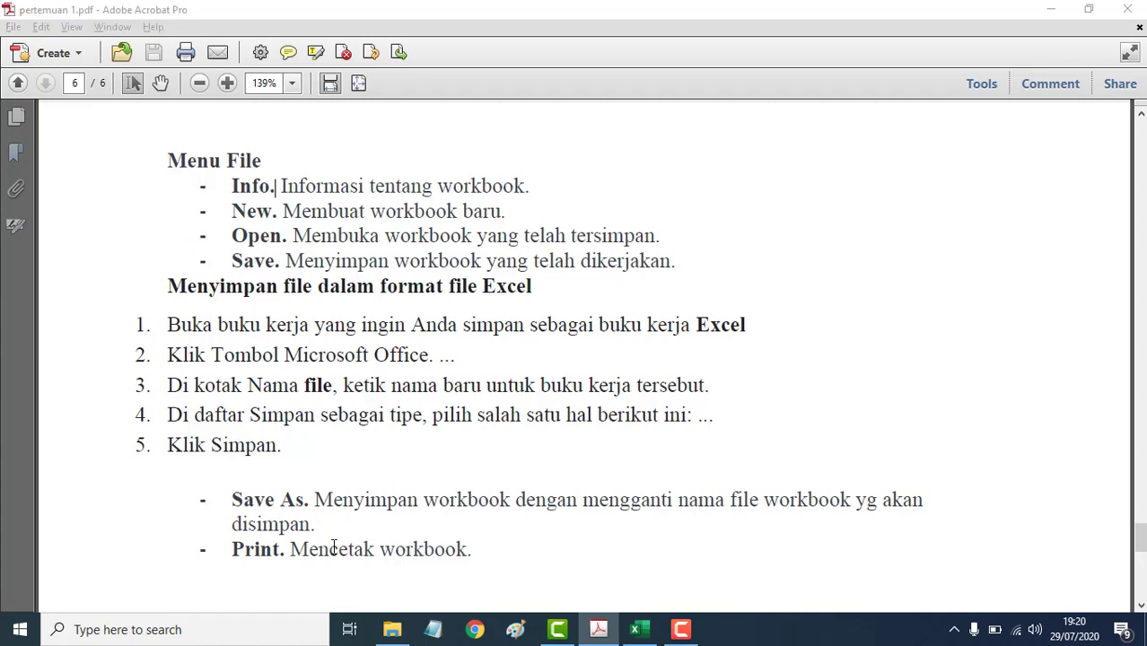
key("alt+Tab")
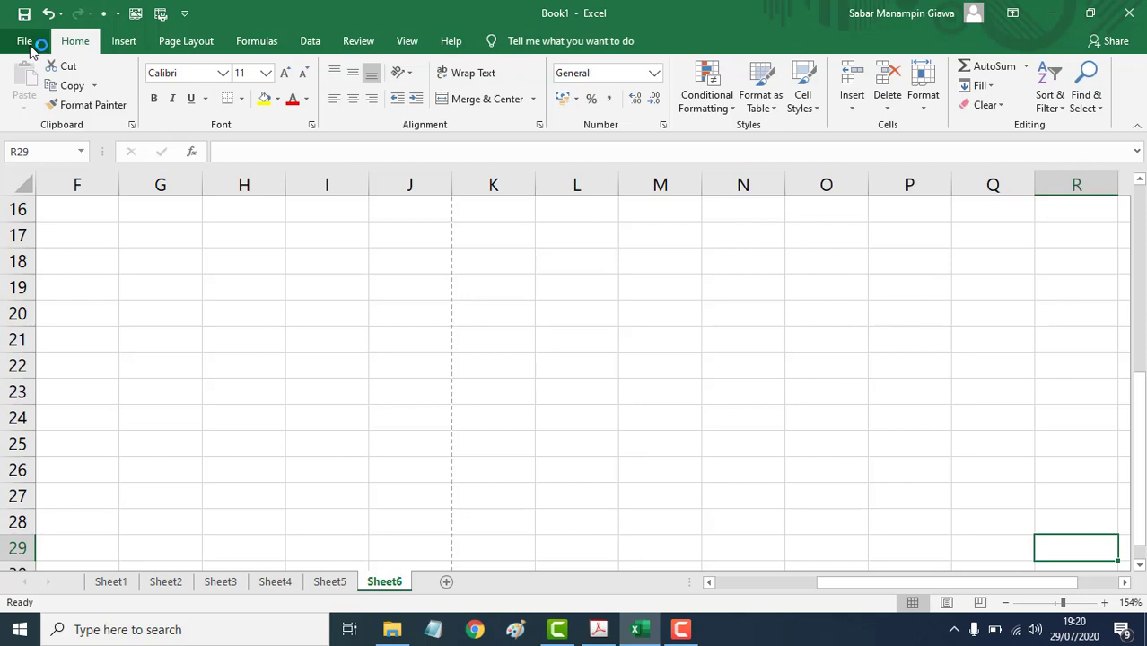
- Save Book1 to the Documents folder under the name 'Data jumlah tidur siswa'
left_click(25, 42)
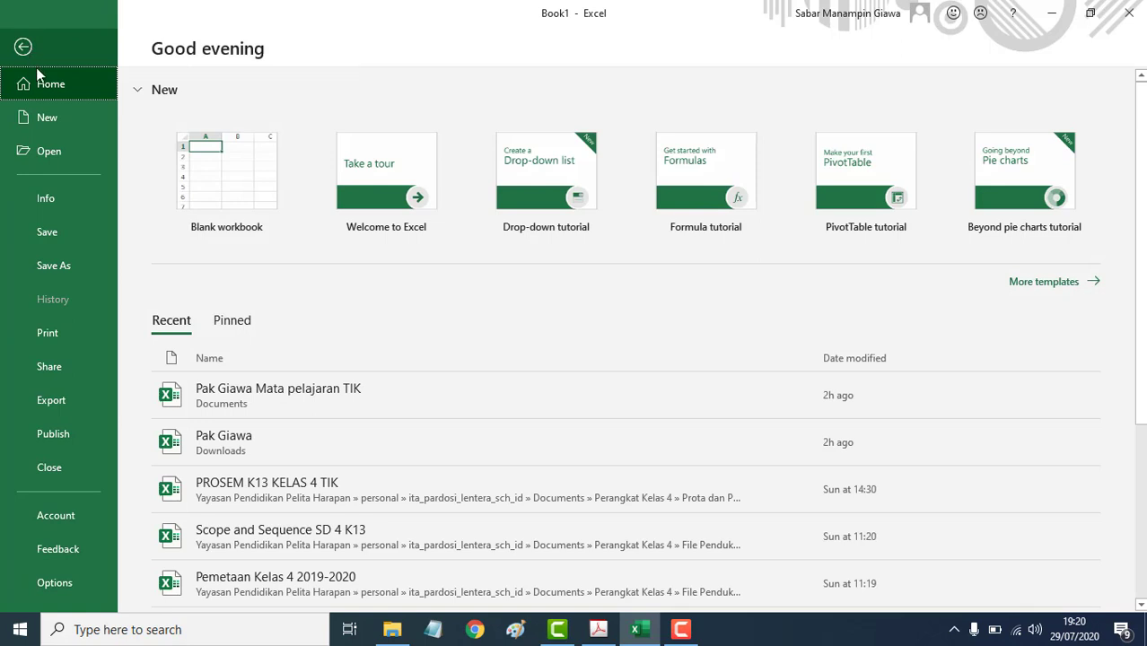
left_click(86, 236)
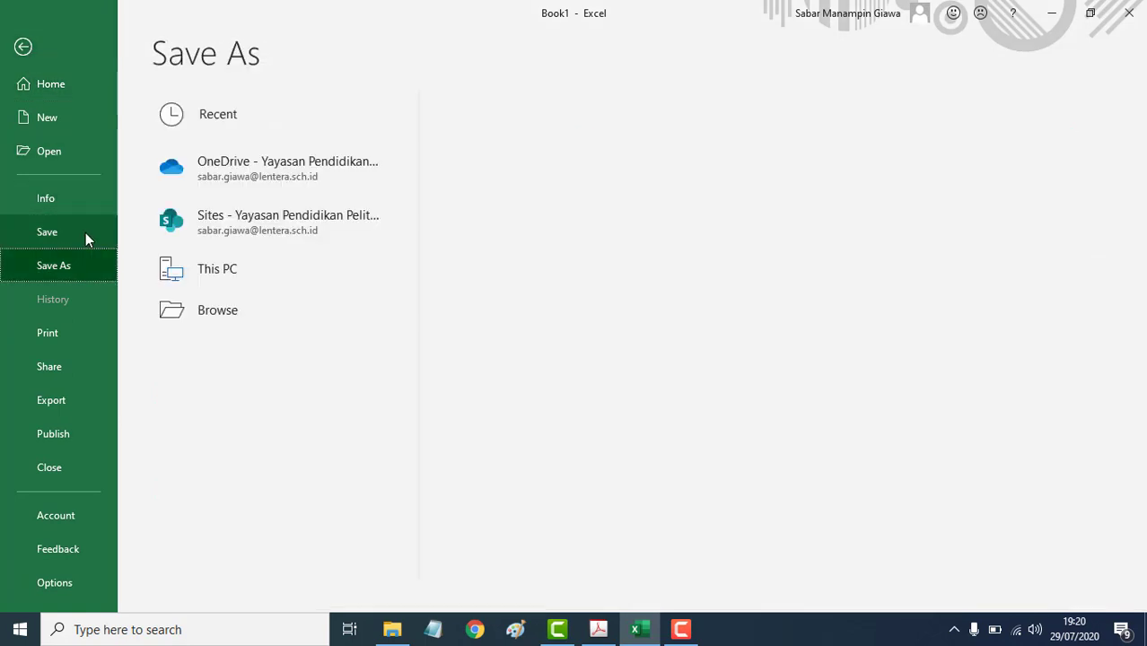
left_click(85, 233)
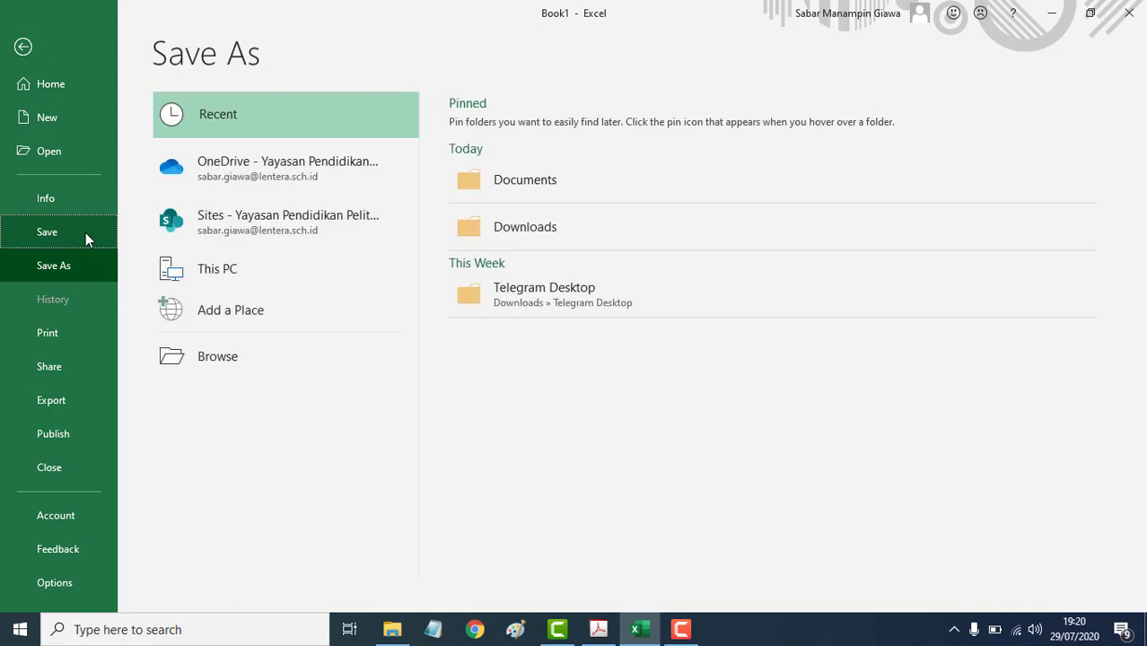
left_click(535, 187)
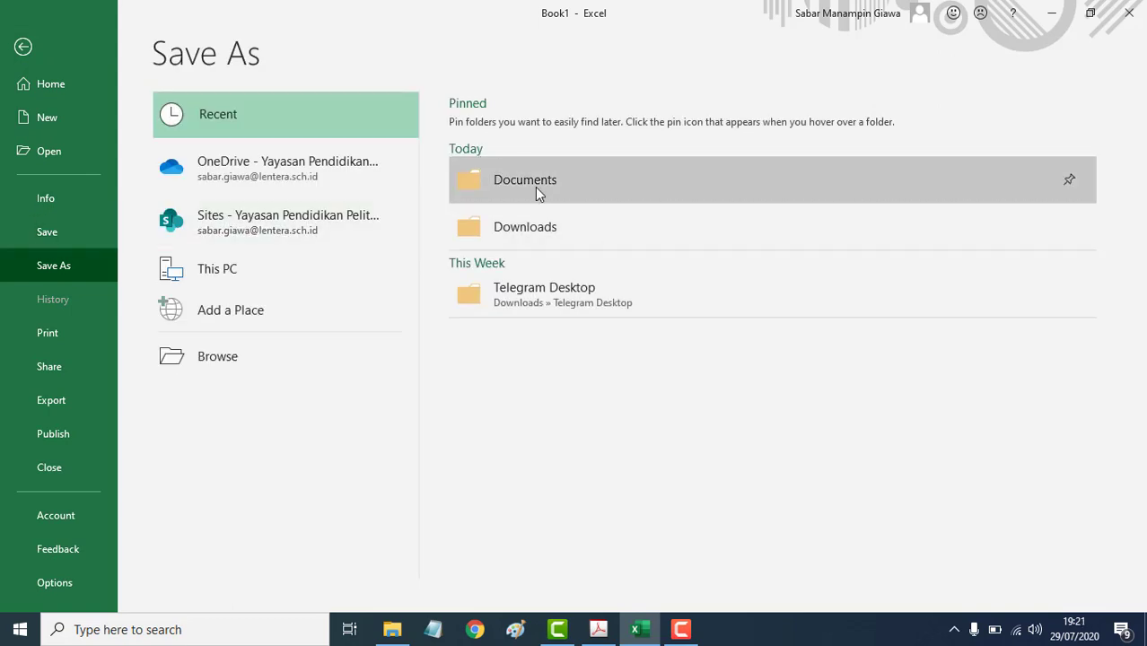
left_click(535, 187)
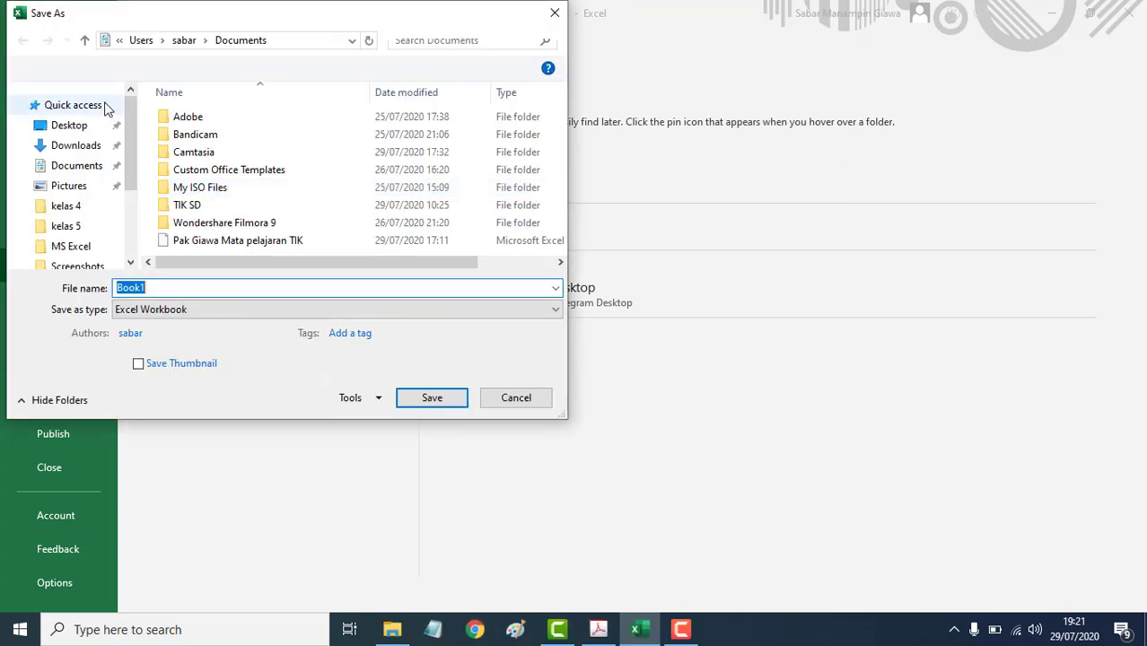
scroll(90, 153, "down", 5)
scroll(106, 184, "down", 5)
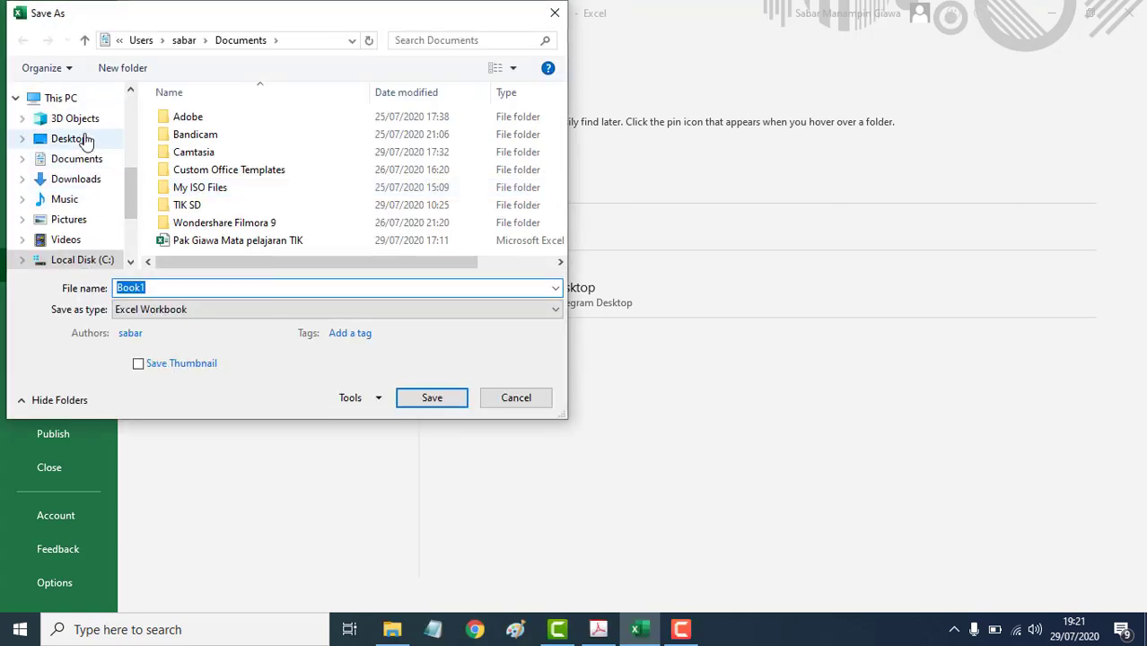
left_click(87, 165)
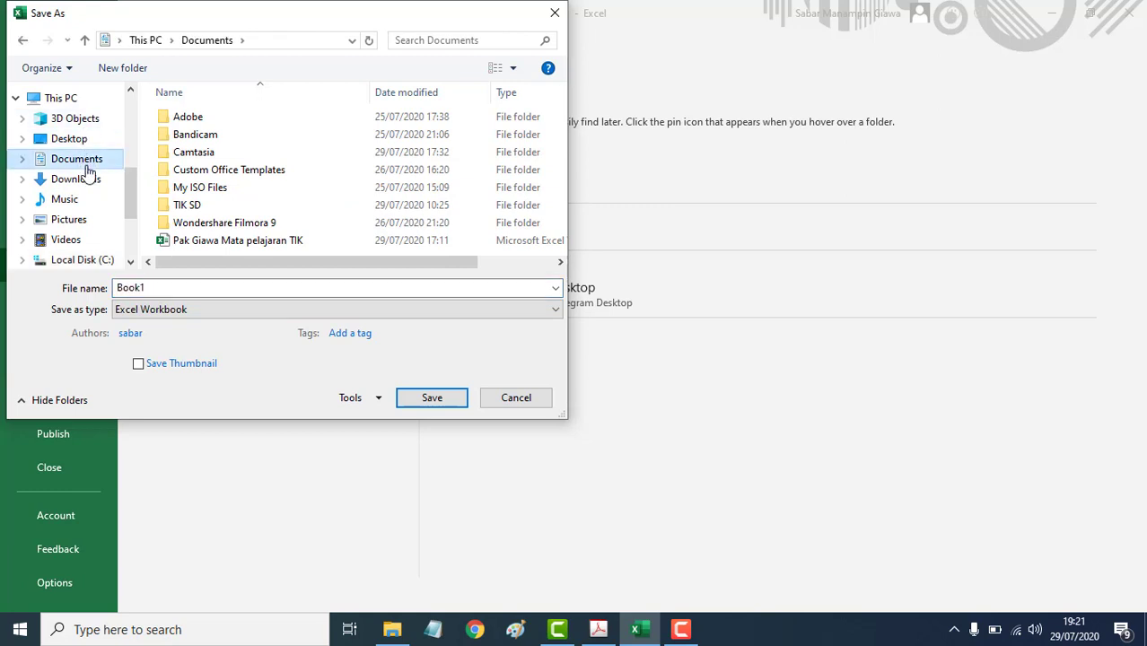
left_click(199, 288)
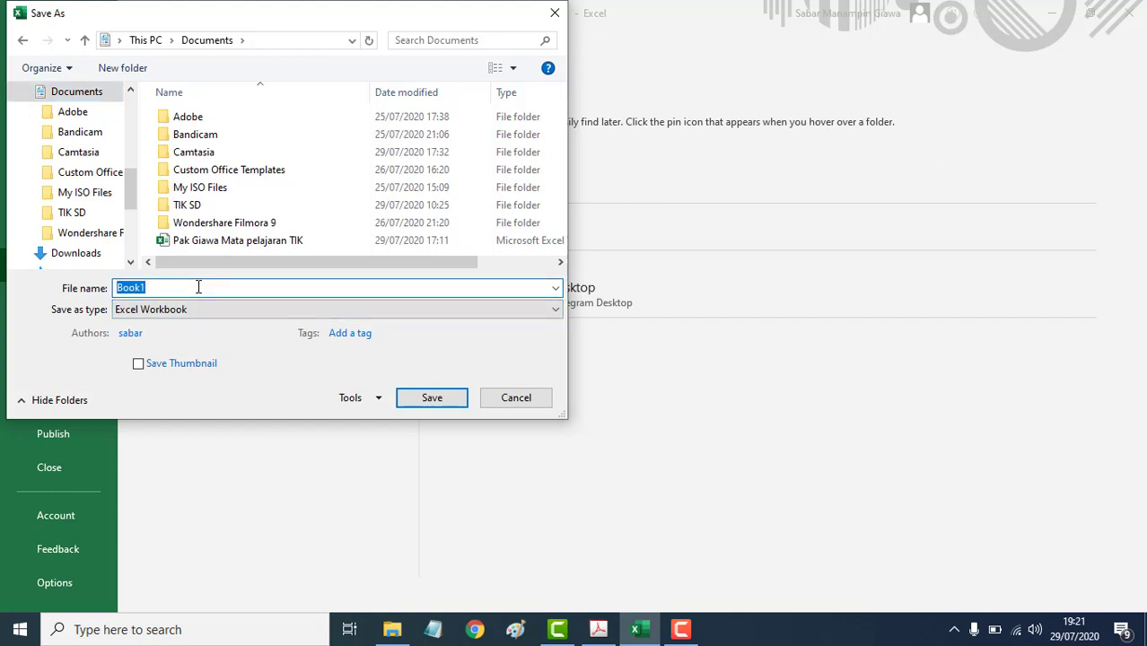
type("Data jumlah tidur sis")
type("wa")
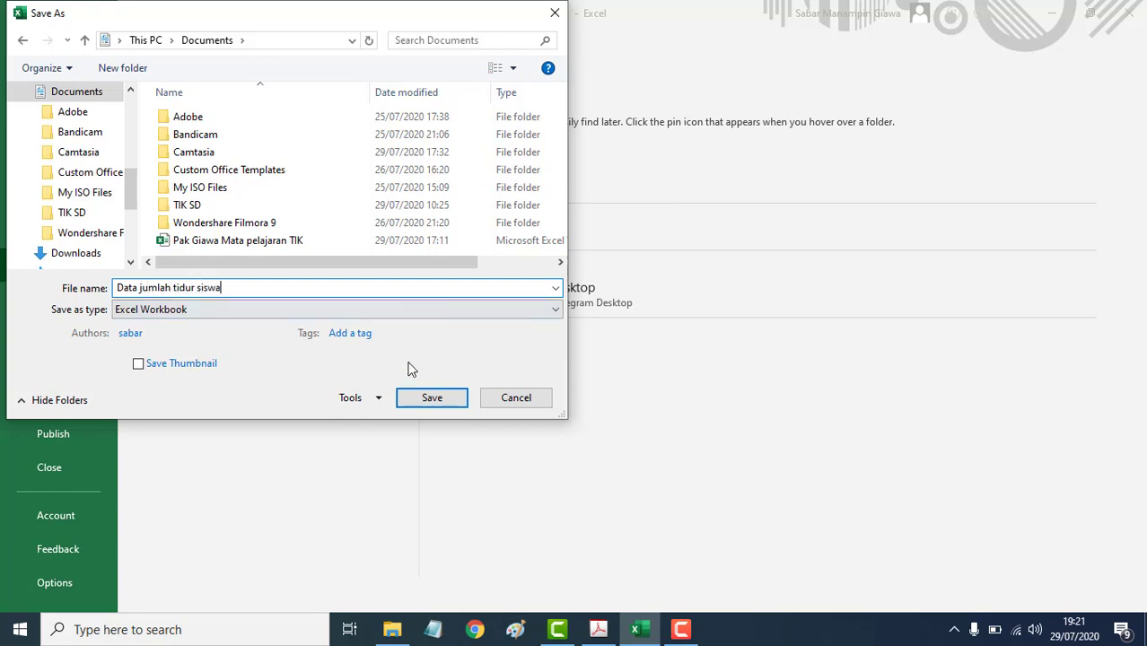
left_click(431, 398)
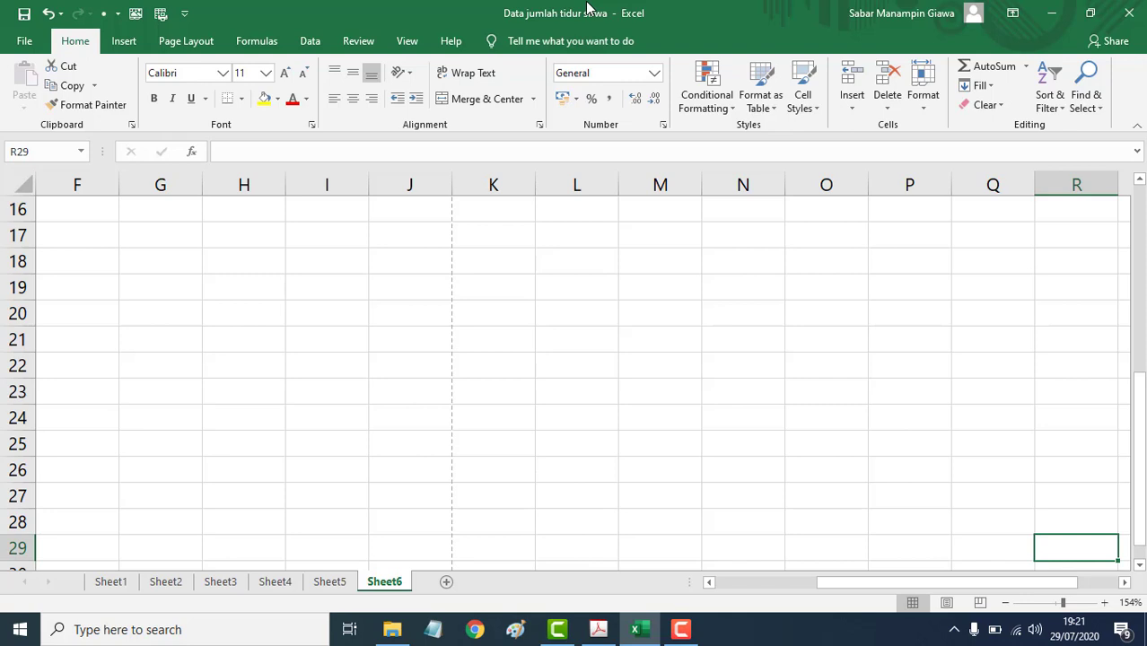
- Save a second copy in Documents, renamed 'Data jumlah berap jam tidur siswa'
left_click(24, 42)
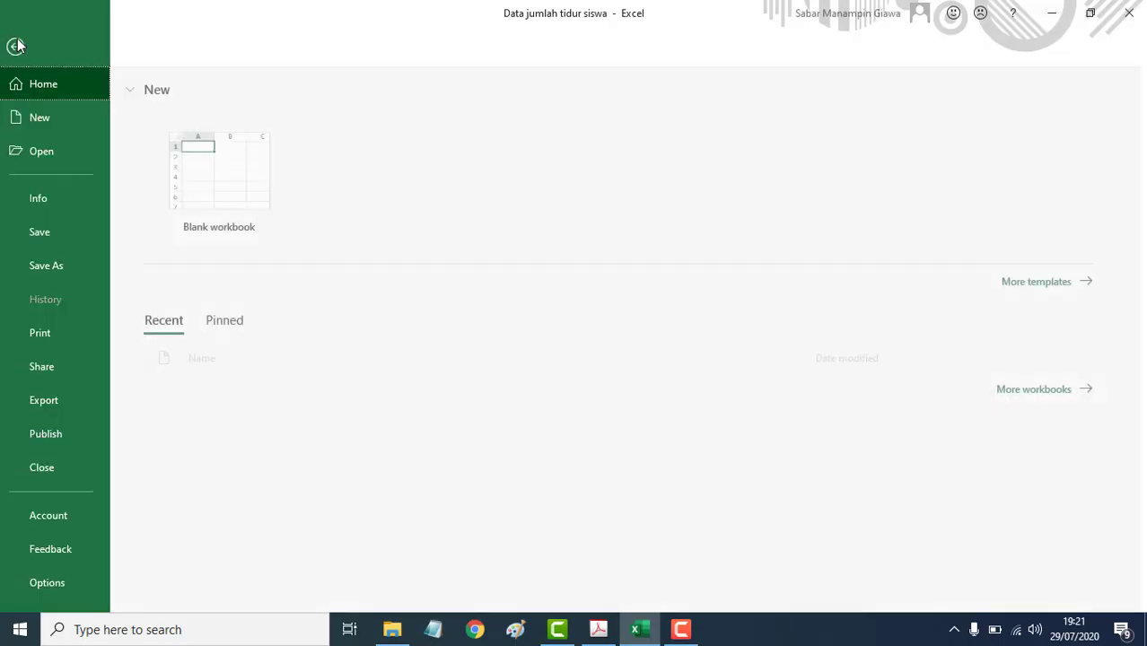
left_click(86, 280)
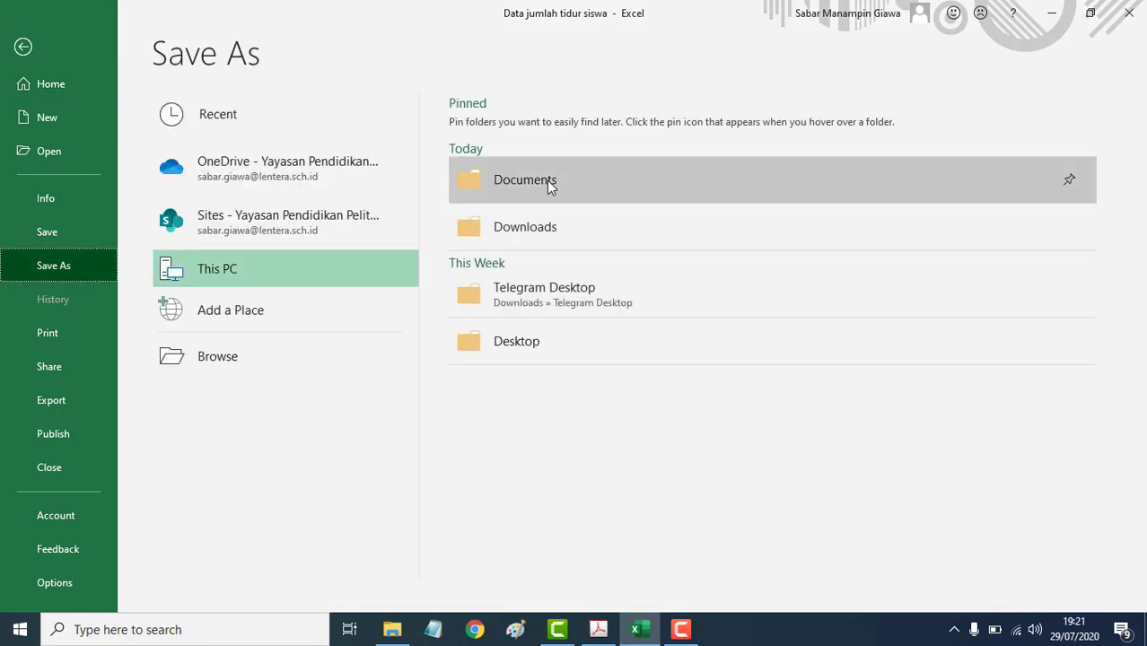
left_click(547, 180)
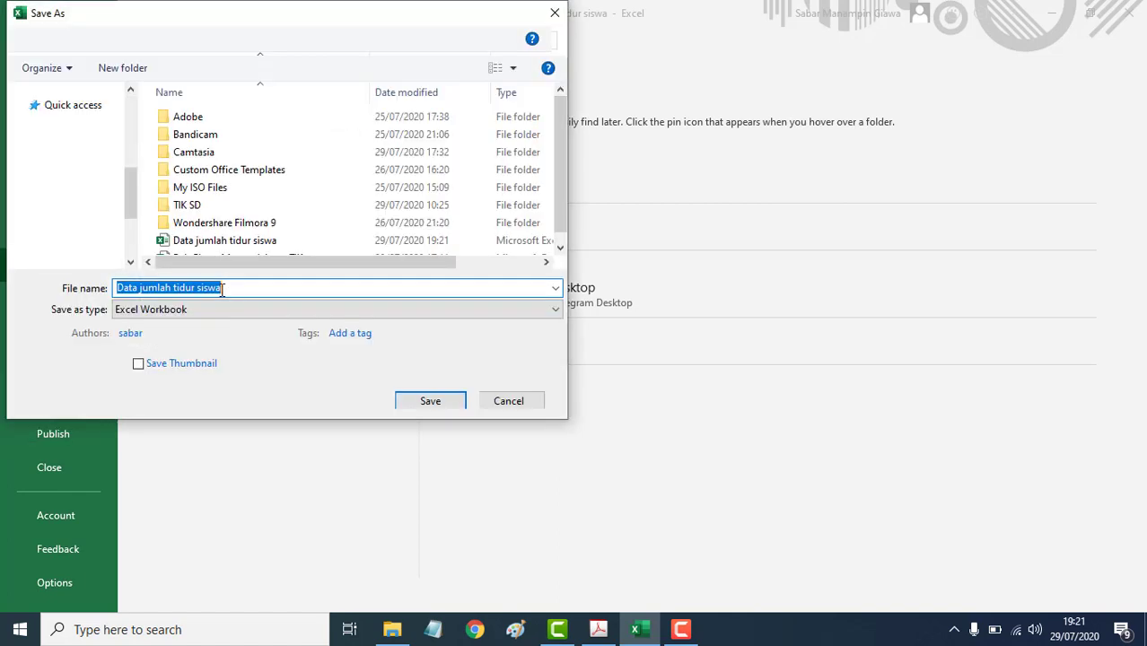
left_click(176, 288)
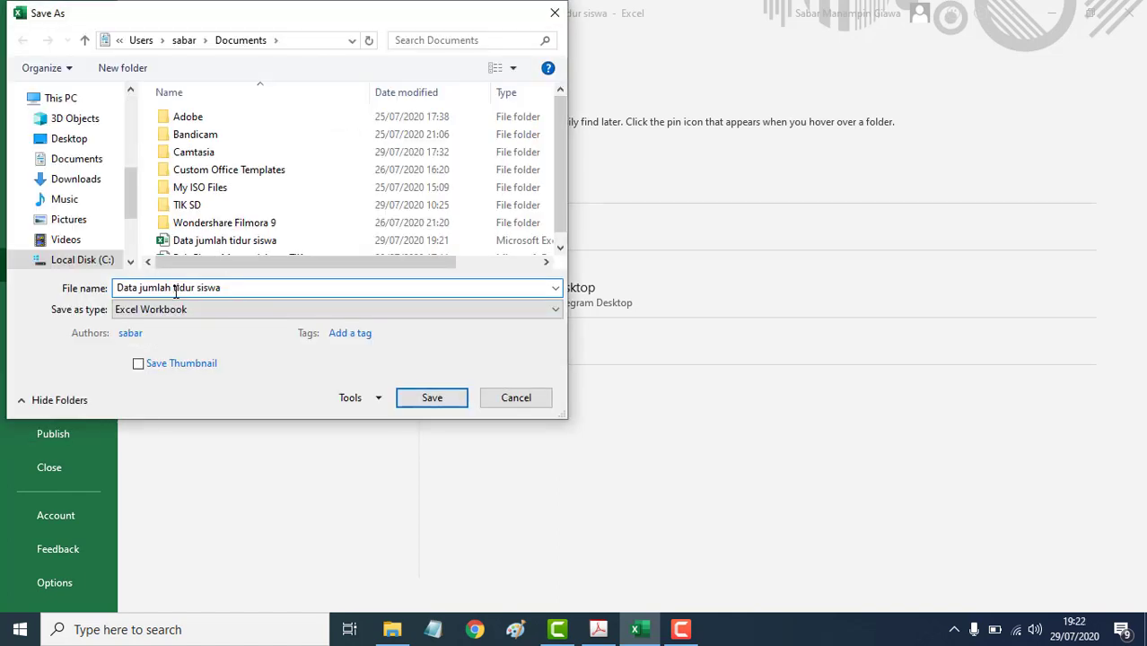
type("terap ")
type("jam")
left_click(436, 402)
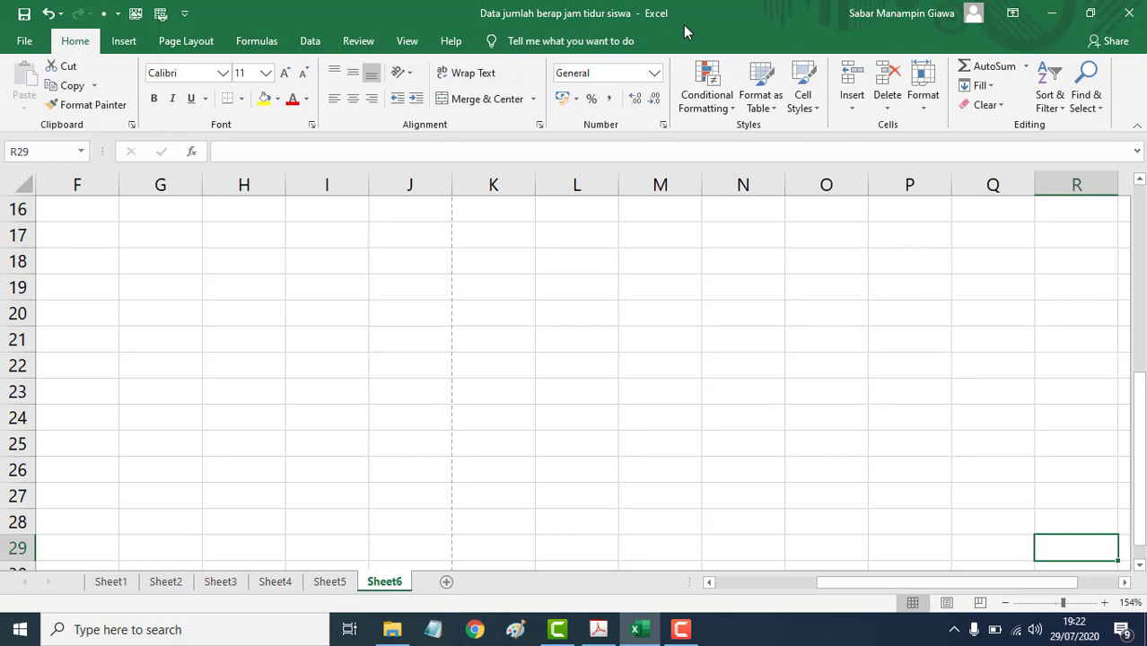
- Bring Acrobat forward and review page 6's Menu File list and Excel saving steps
key("alt+Tab")
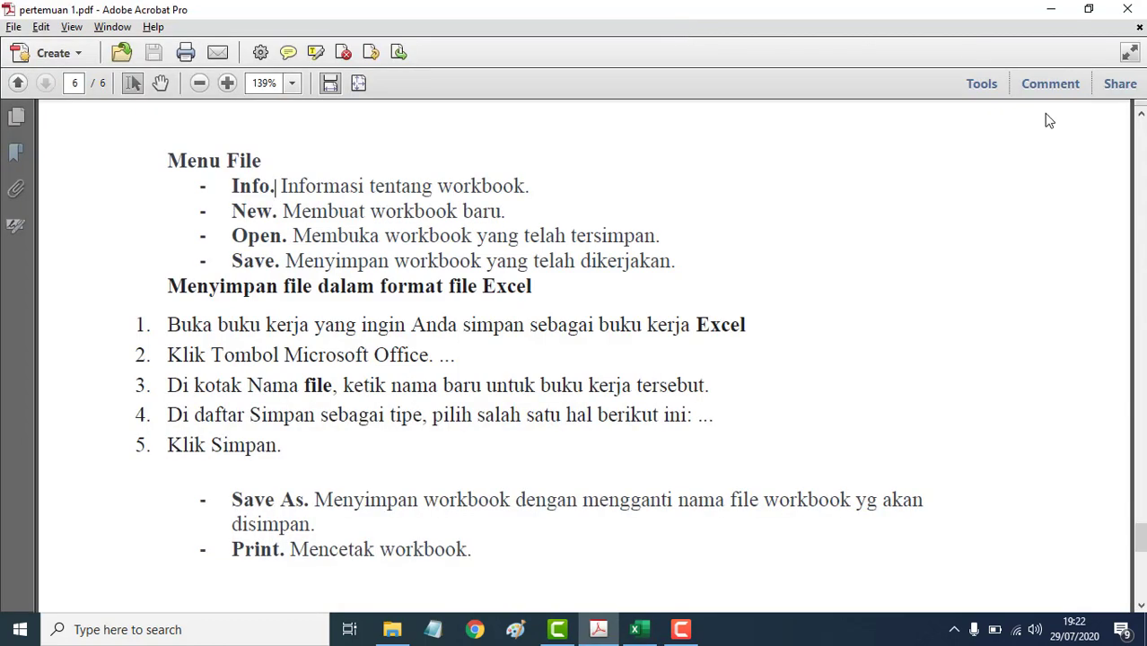
mouse_move(1140, 543)
left_mouse_down()
mouse_move(1142, 588)
mouse_move(1141, 543)
left_mouse_up()
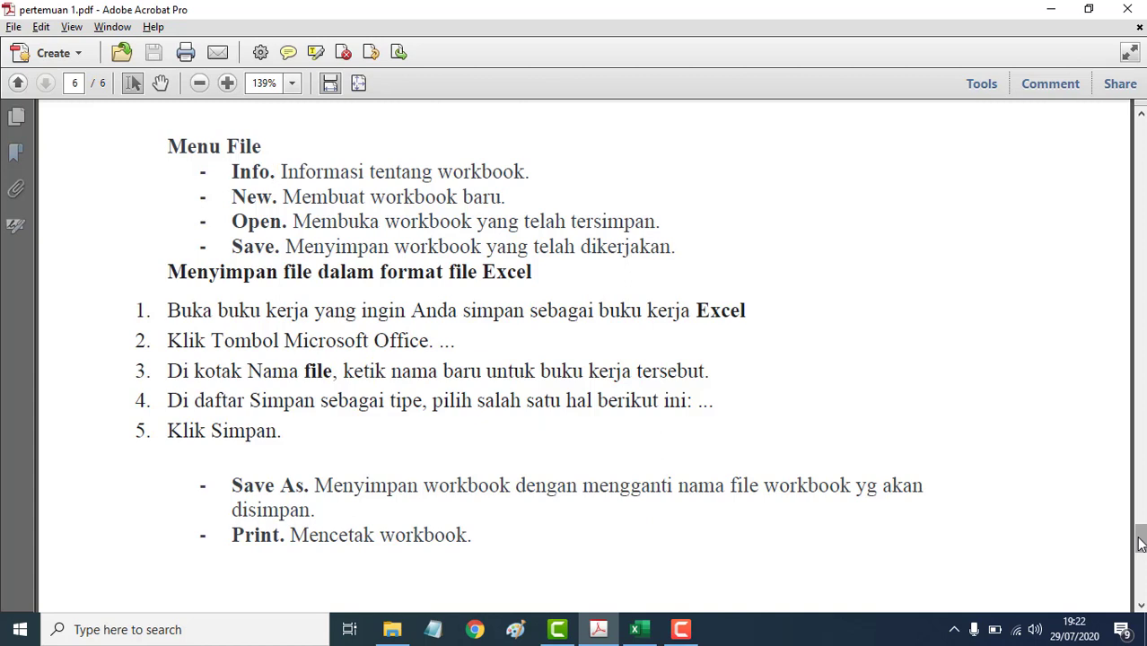
key("alt+Tab")
key("alt+Tab")
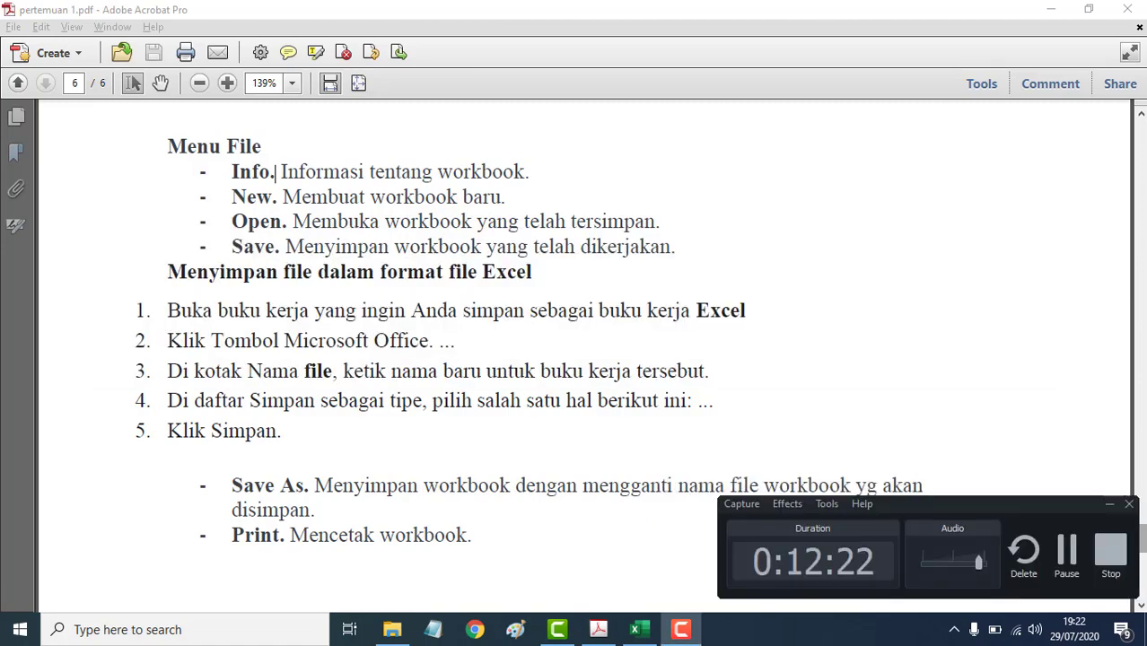